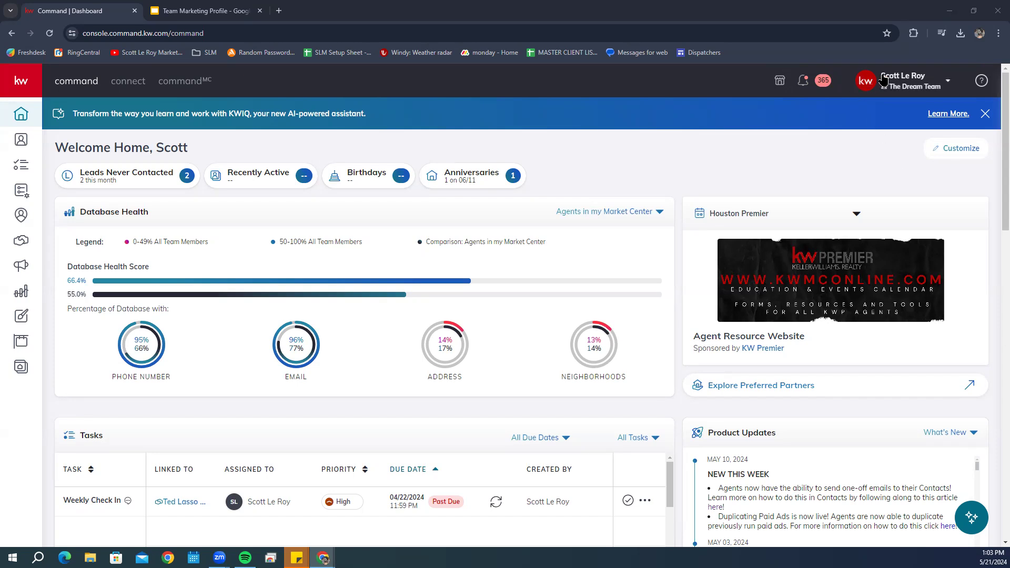
# Step: Go to the team account's settings and open the Marketing Profile page under Connect Settings
pyautogui.click(884, 79)
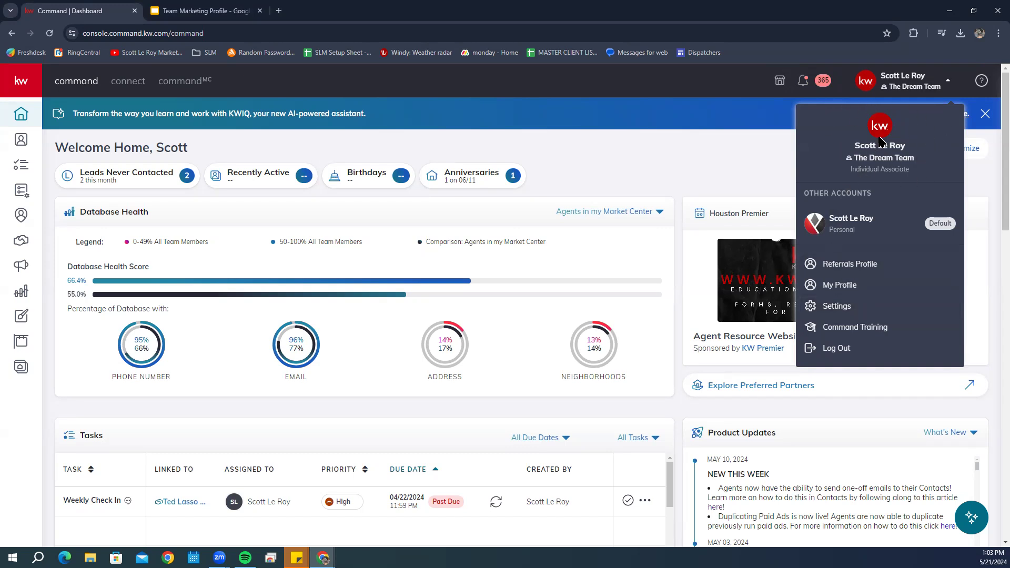
pyautogui.click(735, 178)
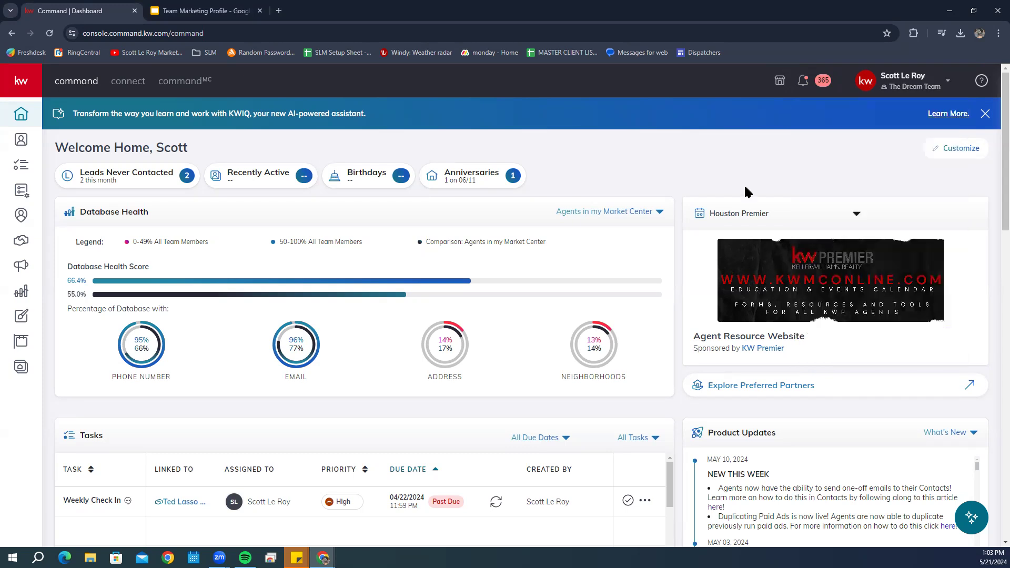
pyautogui.click(905, 77)
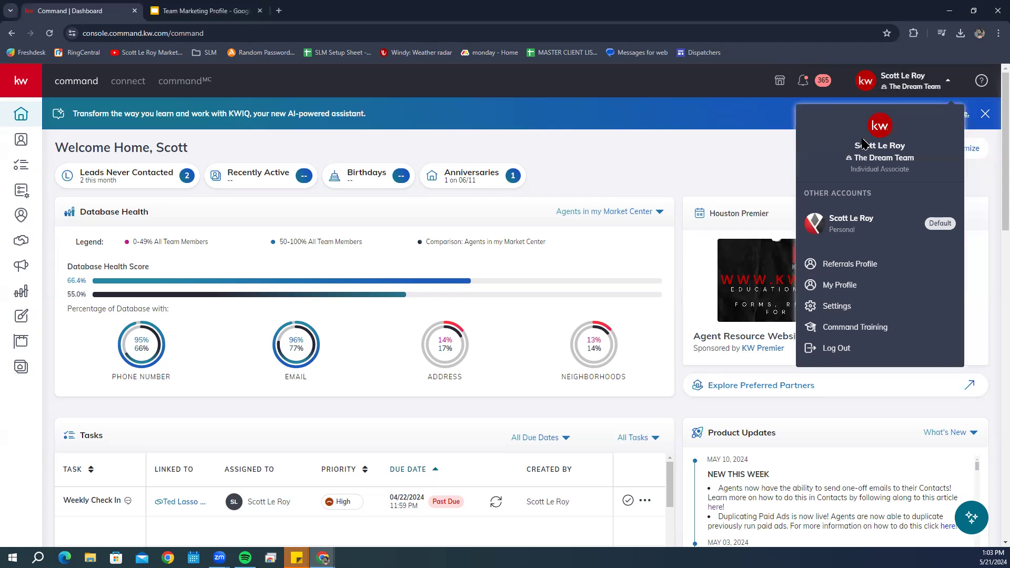
pyautogui.click(861, 308)
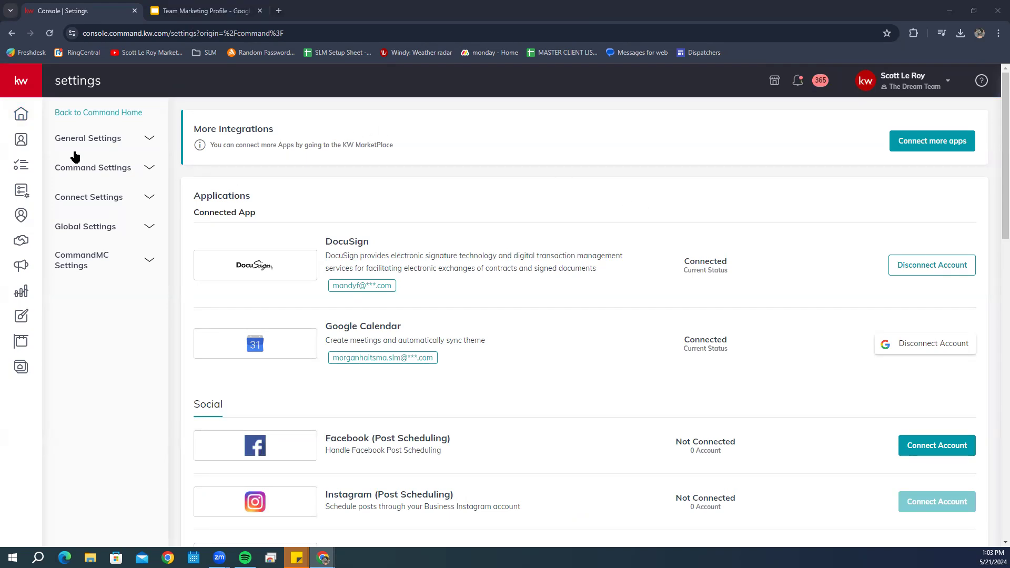
pyautogui.click(98, 200)
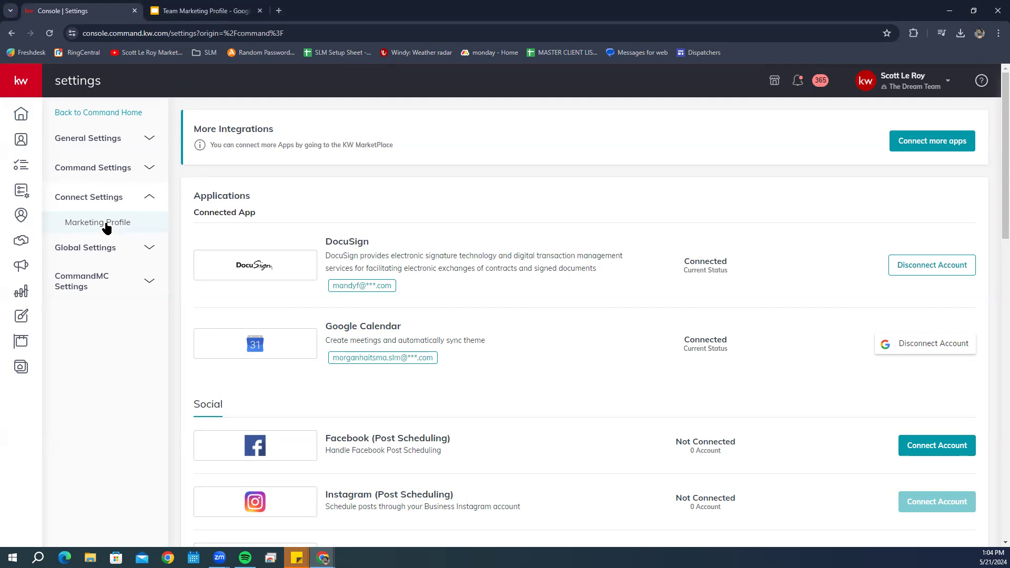
pyautogui.click(105, 226)
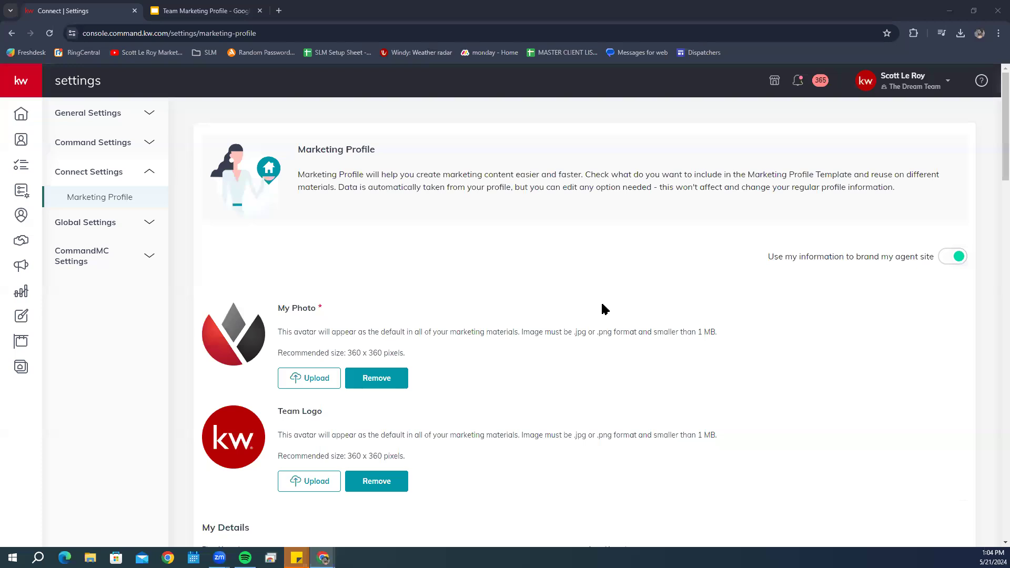
pyautogui.scroll(-2, 604, 309)
pyautogui.scroll(-1, 368, 234)
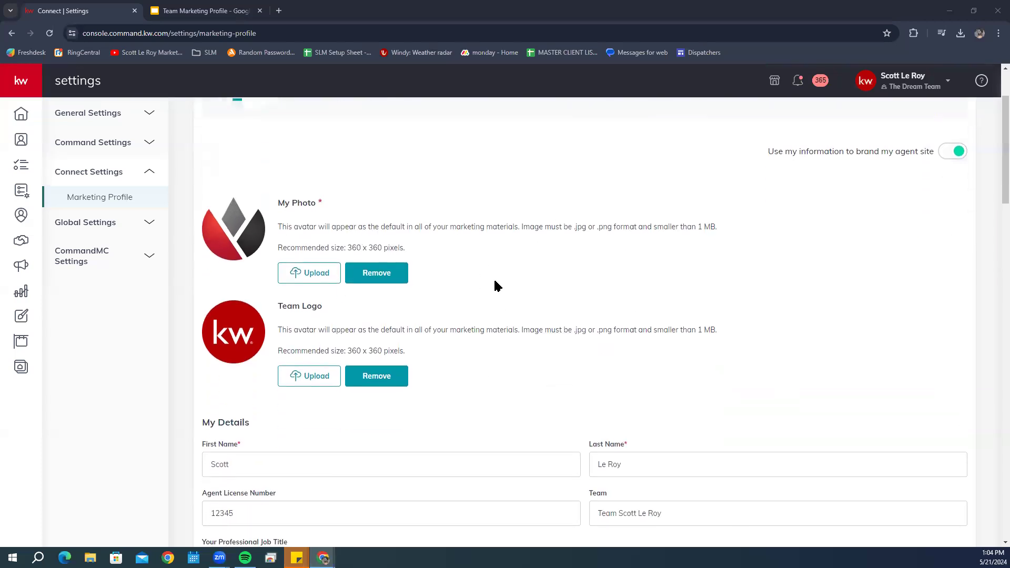
pyautogui.scroll(3, 497, 286)
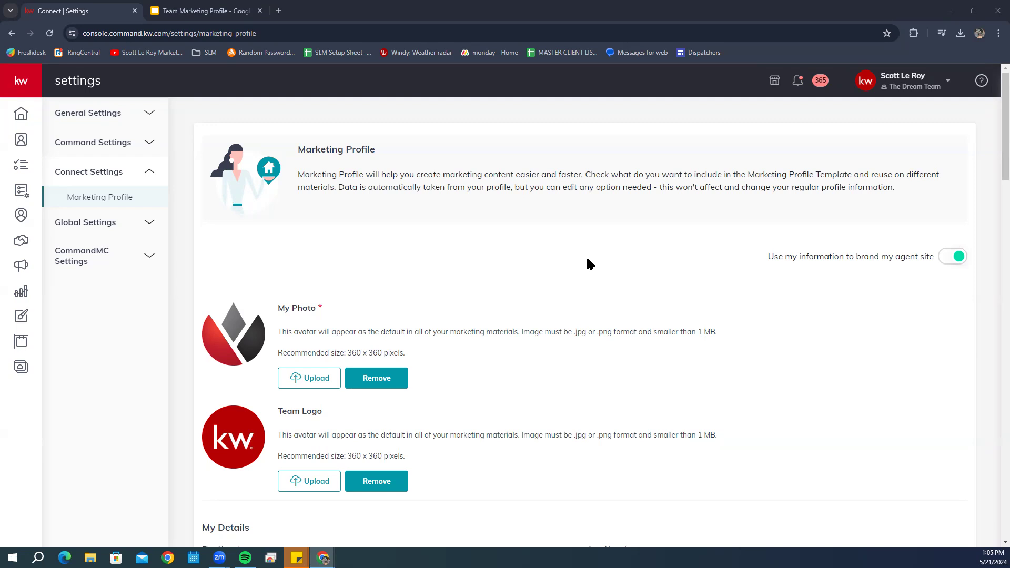
# Step: Switch to the Team Marketing Profile presentation in Google Slides and view the opening slides through slide 3 on the team logo
pyautogui.click(202, 10)
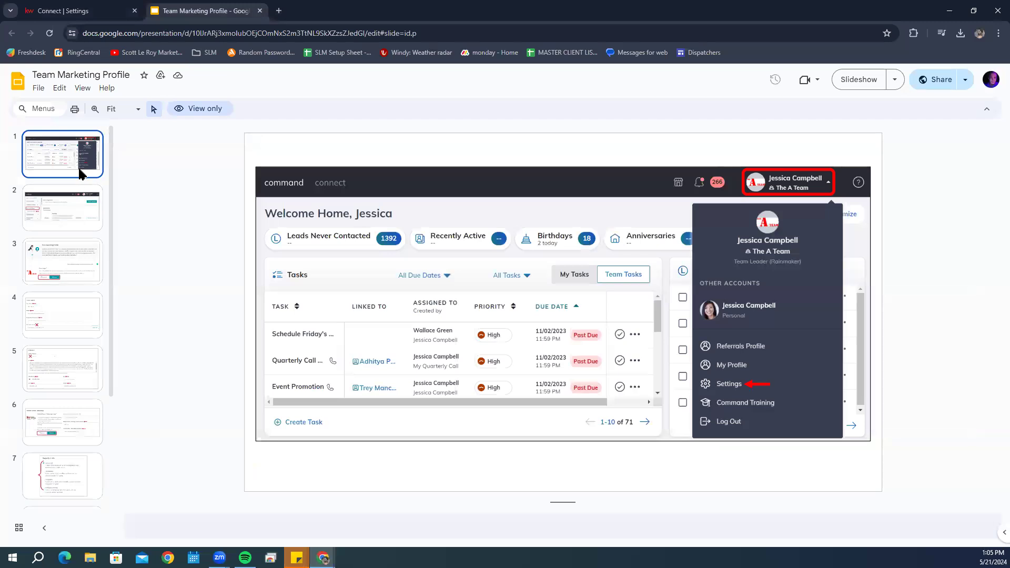
pyautogui.click(79, 205)
pyautogui.click(79, 263)
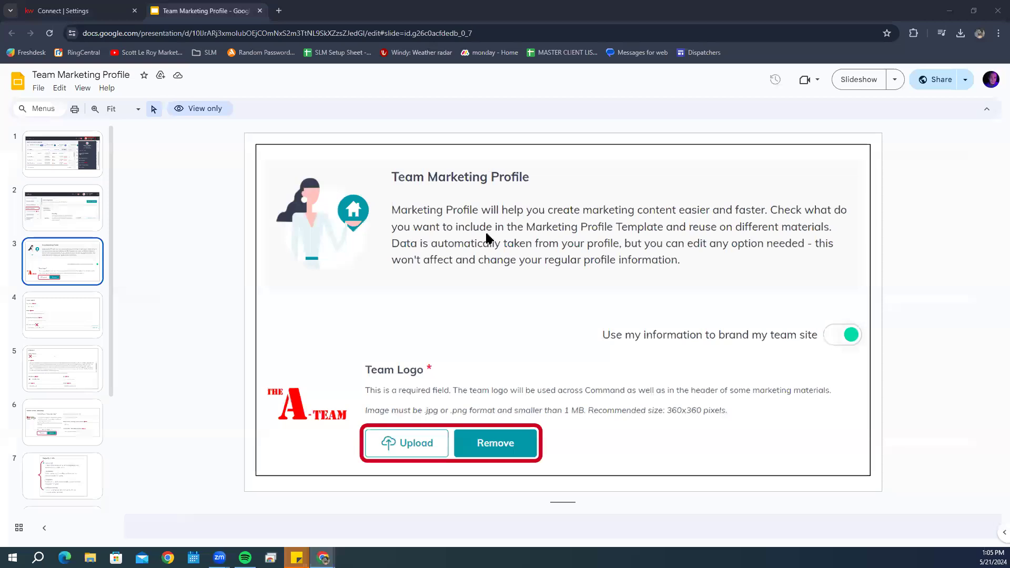
pyautogui.press('Up')
pyautogui.press('Down')
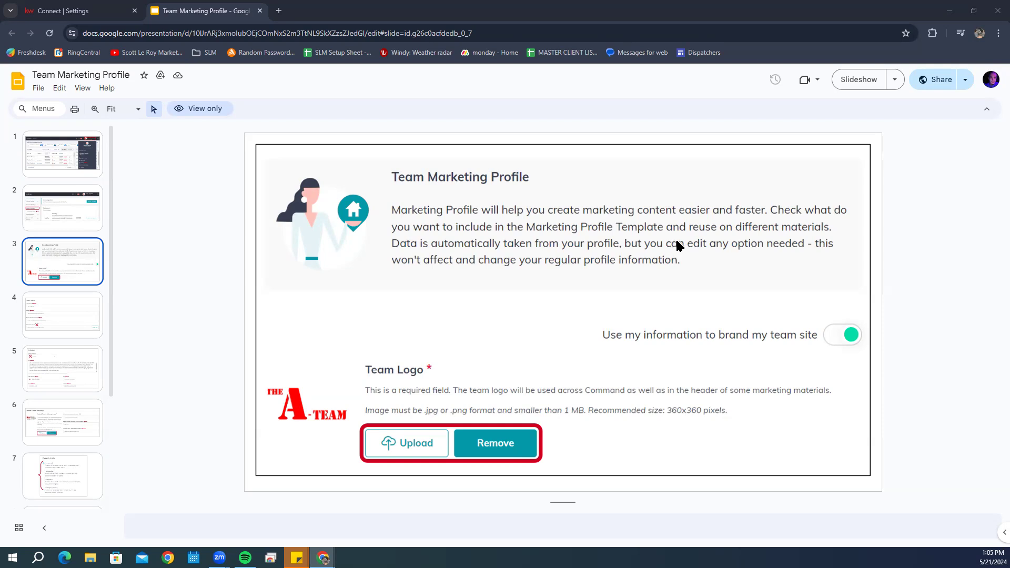
# Step: Return to KW Command and examine the Marketing Profile form from My Photo through the Social and Google Analytics ID sections
pyautogui.click(86, 5)
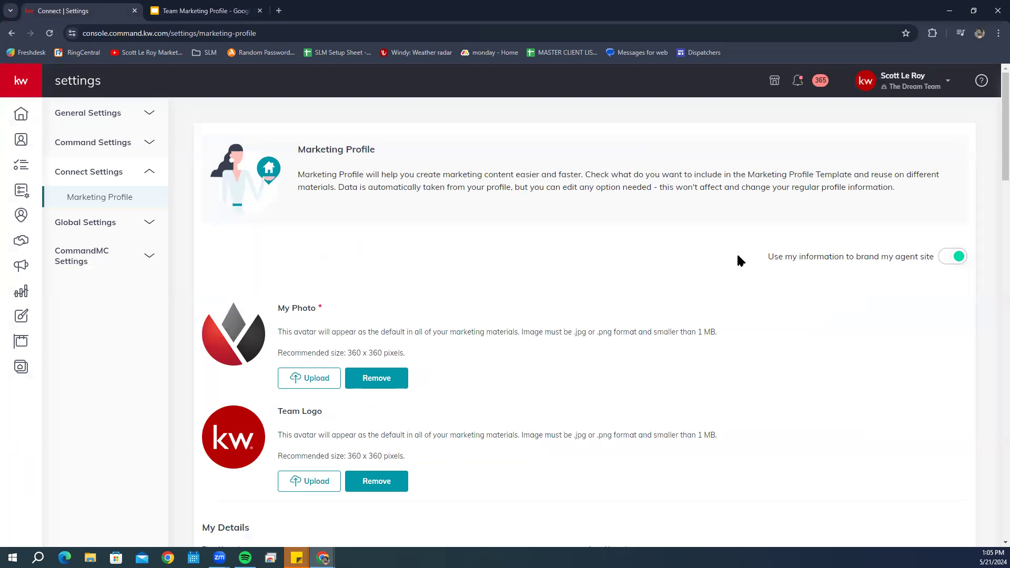
pyautogui.scroll(-3, 529, 287)
pyautogui.scroll(-8, 529, 287)
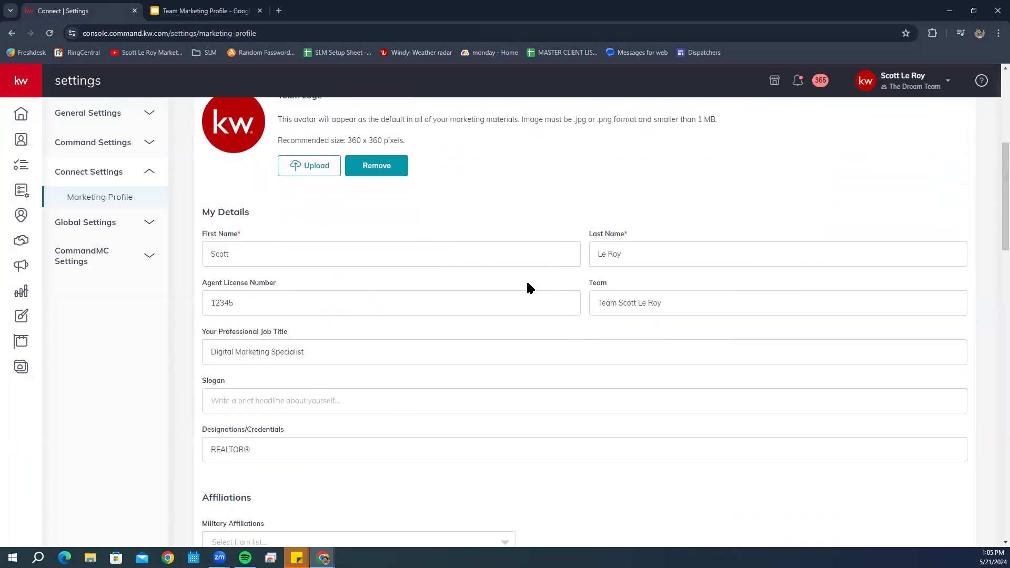
pyautogui.scroll(-10, 529, 287)
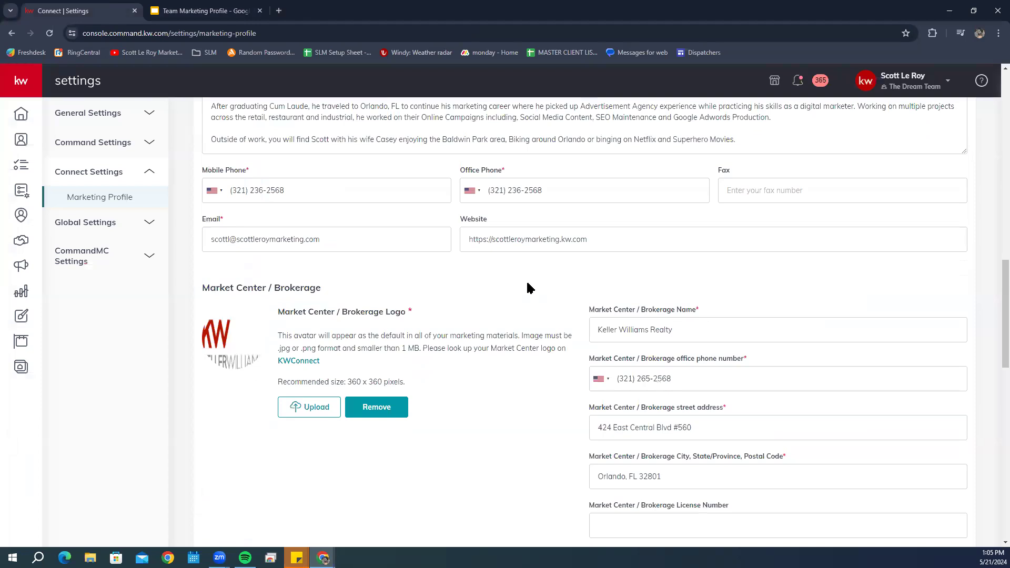
pyautogui.scroll(-5, 583, 316)
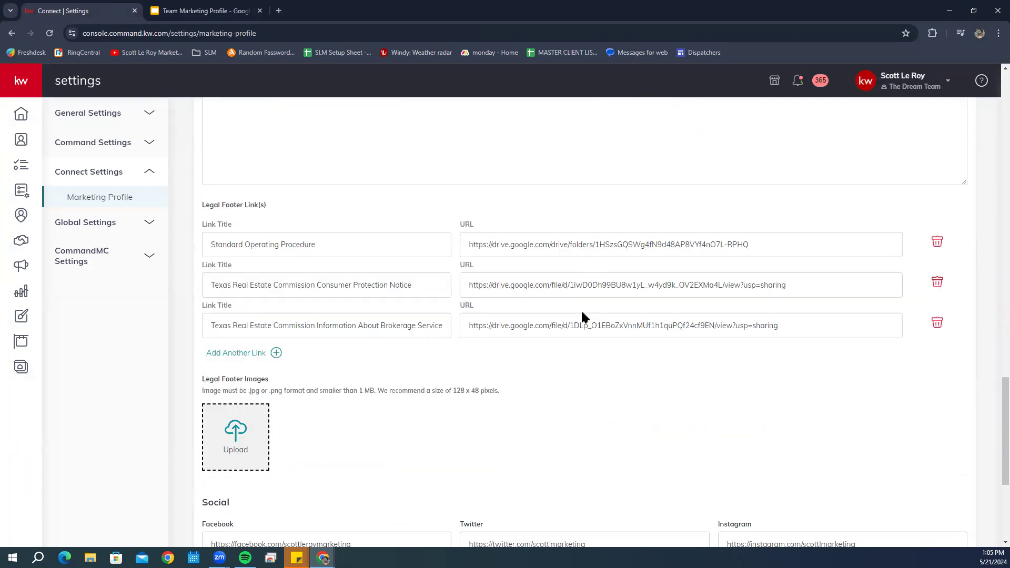
pyautogui.scroll(-2, 583, 315)
pyautogui.scroll(-2, 578, 316)
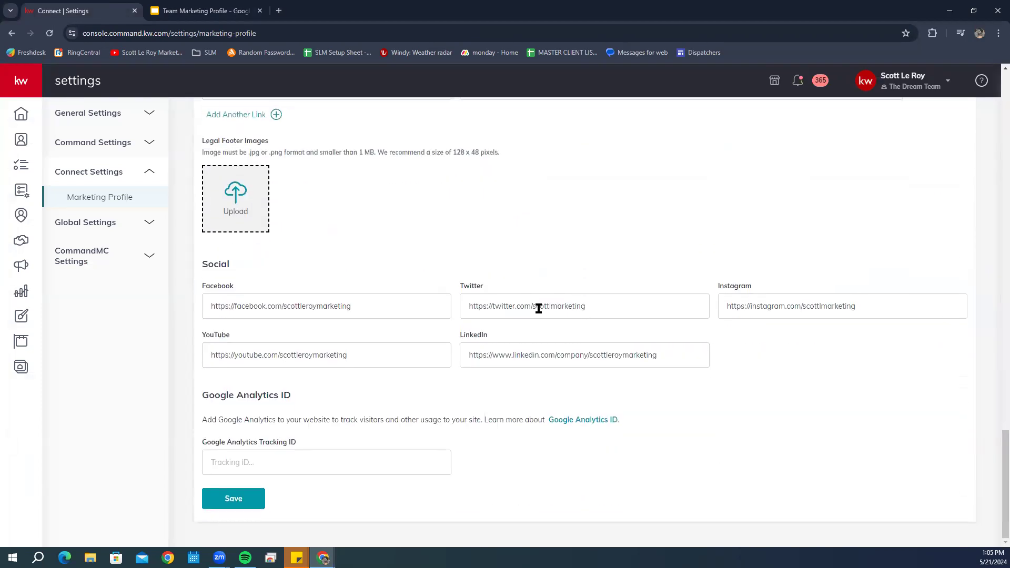
pyautogui.scroll(8, 536, 308)
pyautogui.scroll(10, 539, 309)
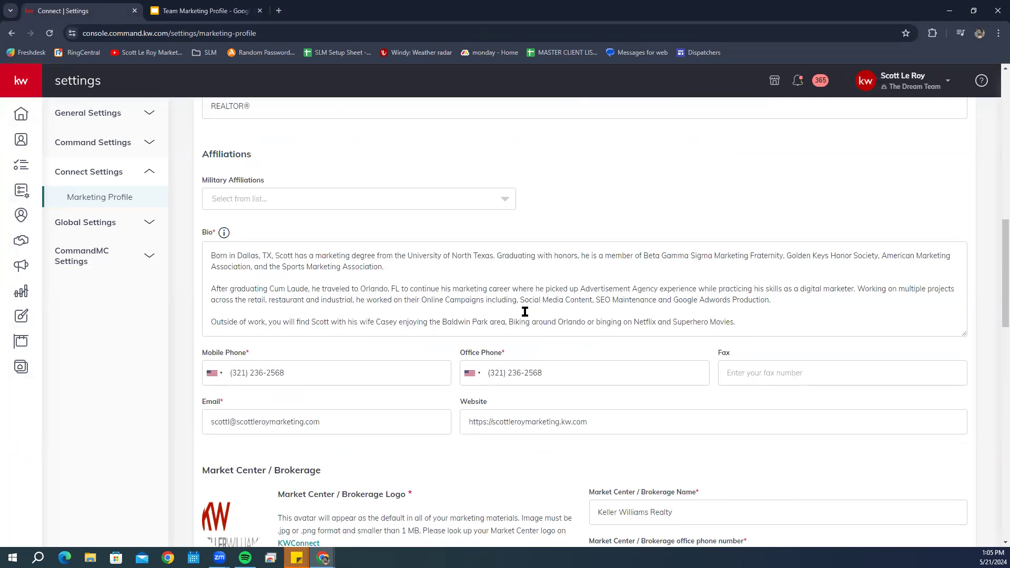
pyautogui.scroll(5, 531, 311)
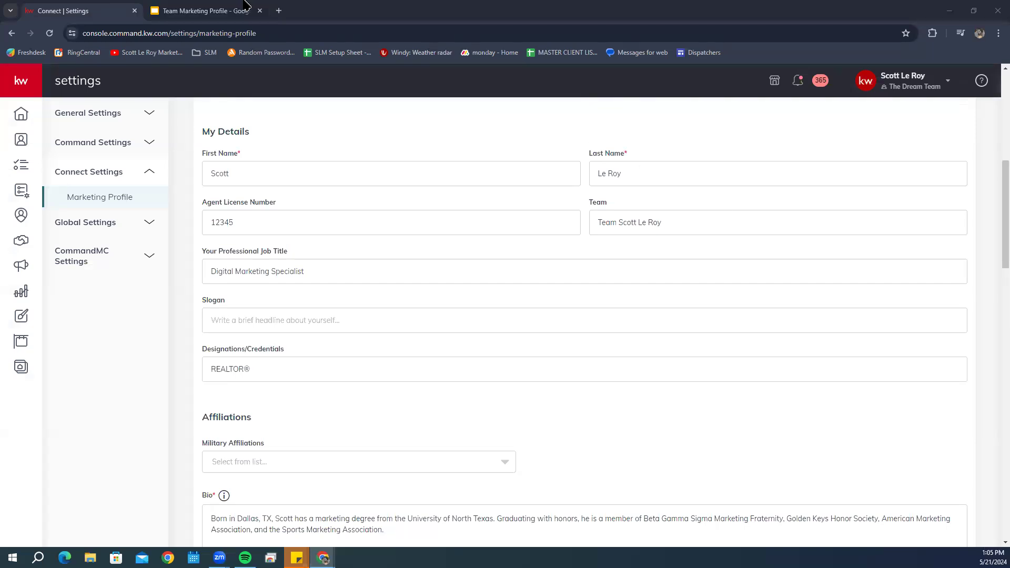
# Step: Switch to the Google Slides presentation and review the team profile slides from Team Logo through Manage My Team Site
pyautogui.click(231, 8)
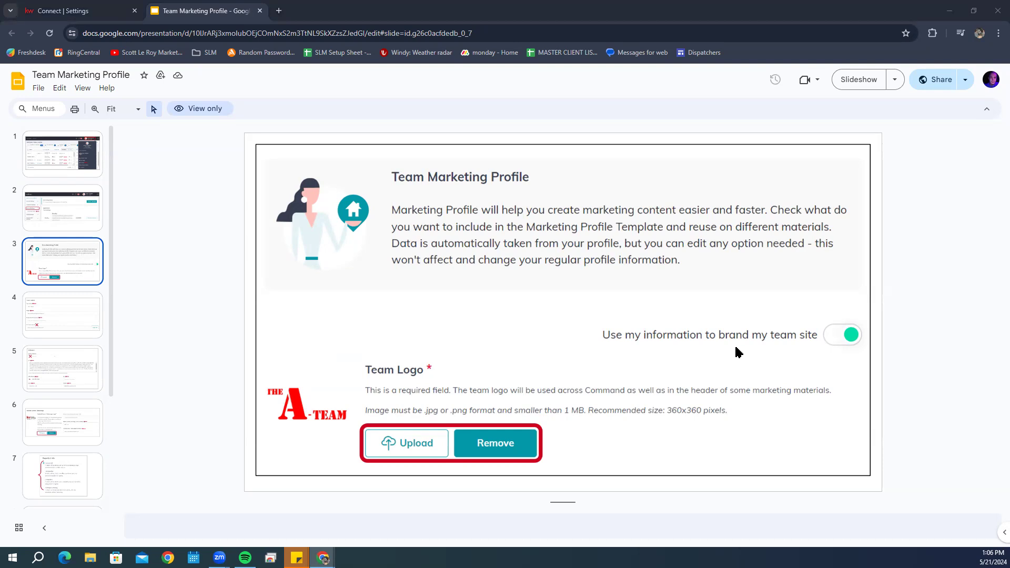
pyautogui.press('Down')
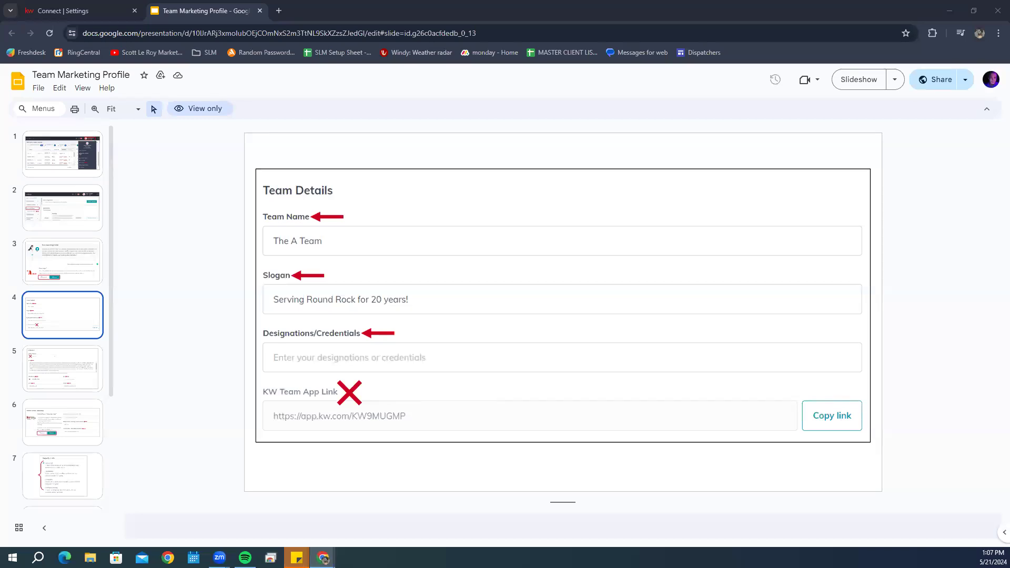
pyautogui.scroll(-1, 641, 301)
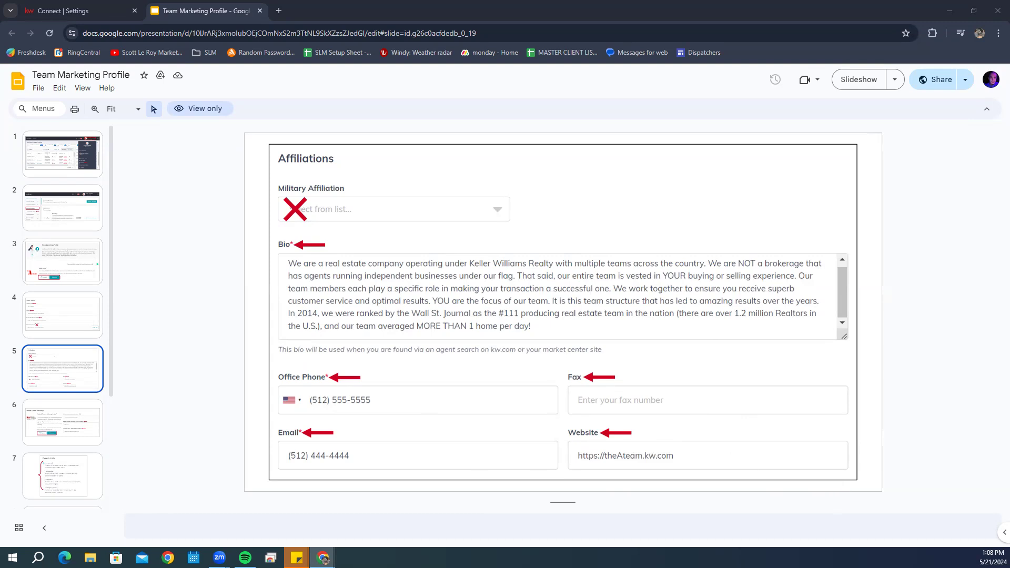
pyautogui.press('Down')
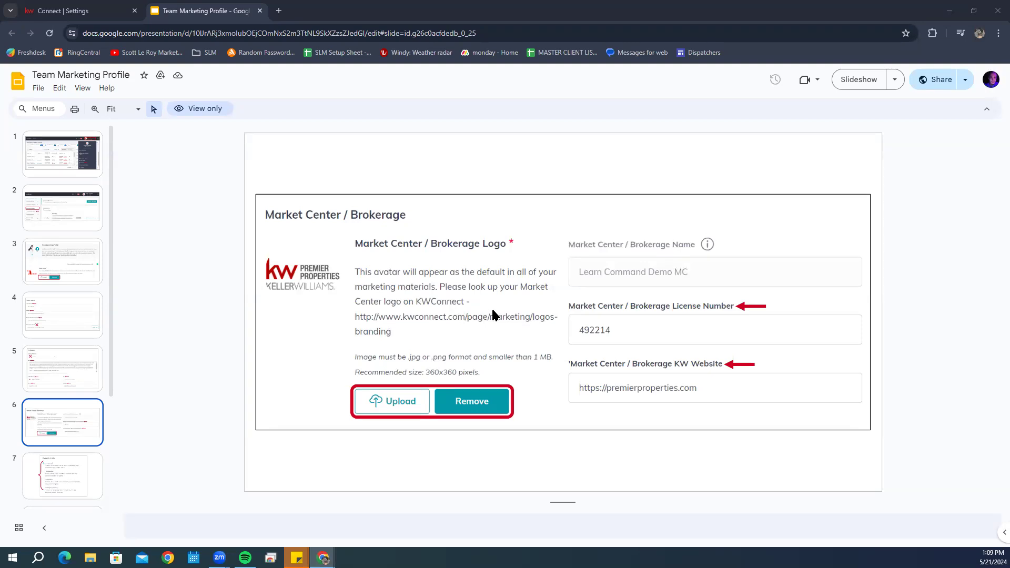
pyautogui.press('Down')
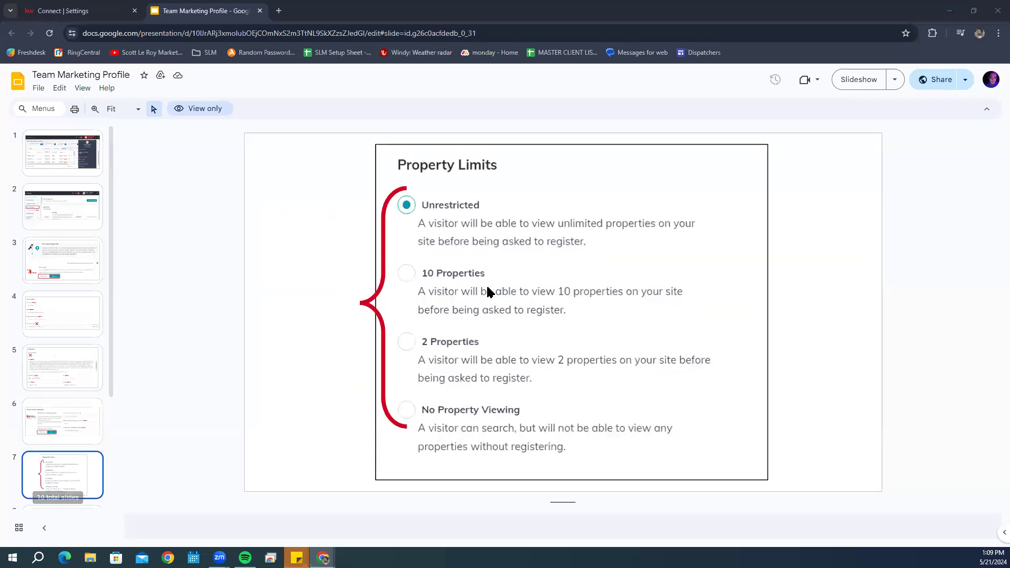
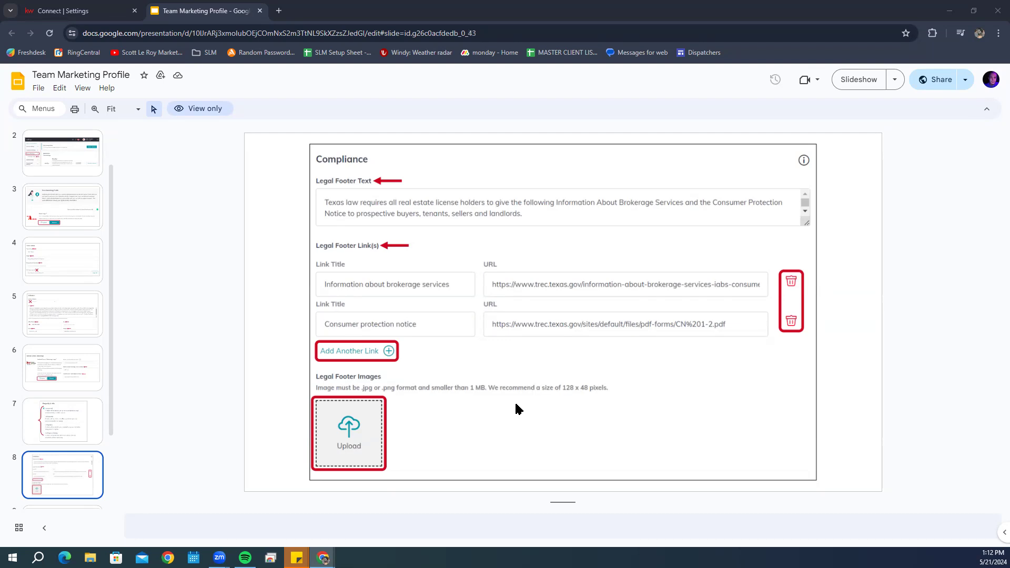
pyautogui.scroll(-1, 519, 408)
pyautogui.scroll(1, 518, 409)
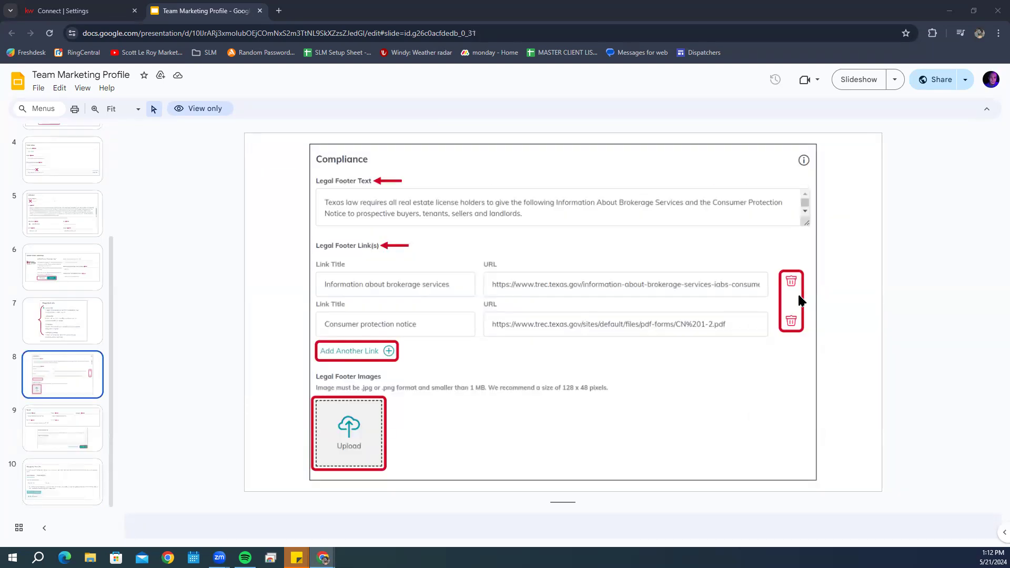
pyautogui.scroll(-1, 799, 301)
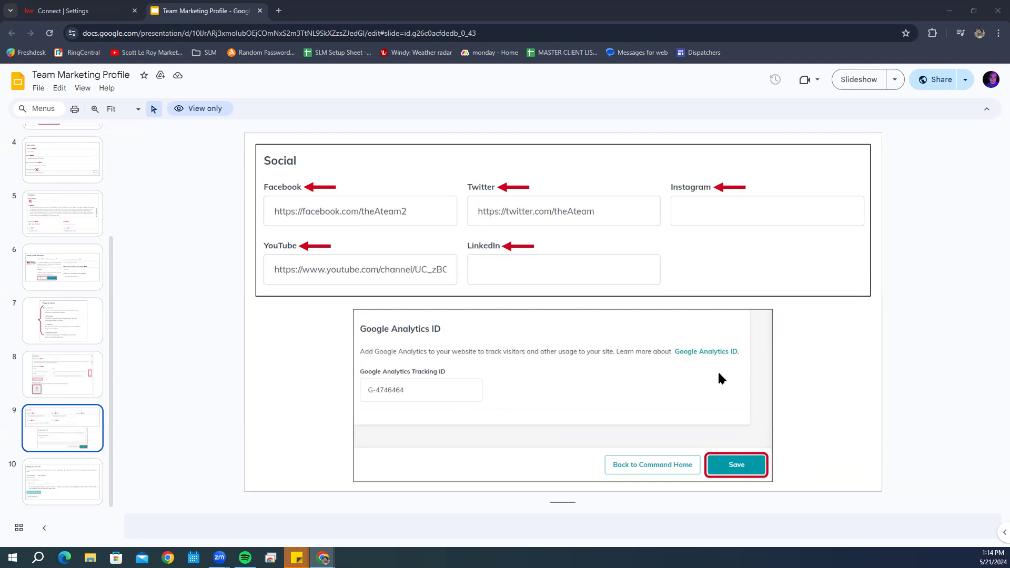
pyautogui.press('Down')
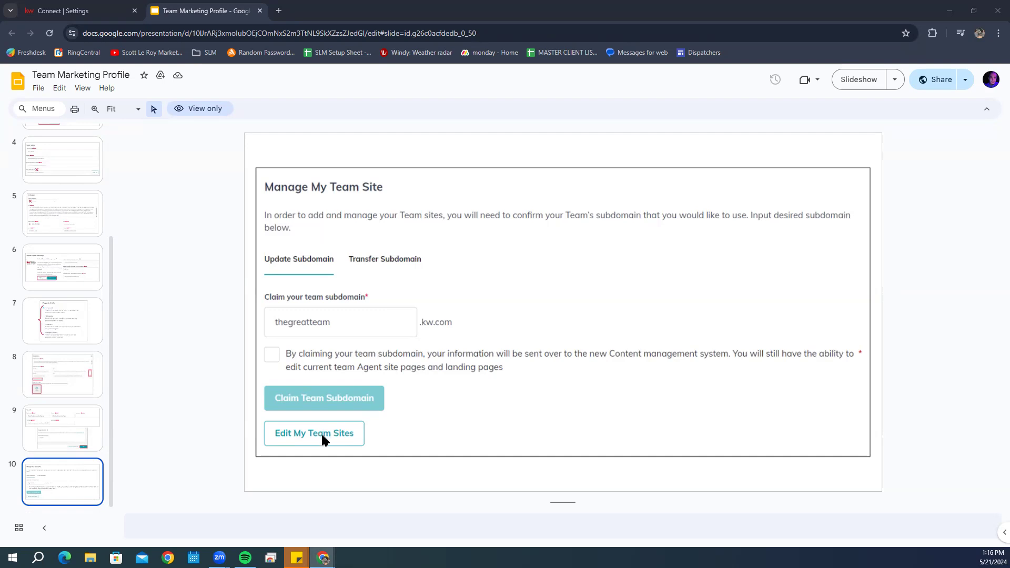
# Step: Switch back to KW Command and open the Consumer application's My Website page
pyautogui.click(89, 6)
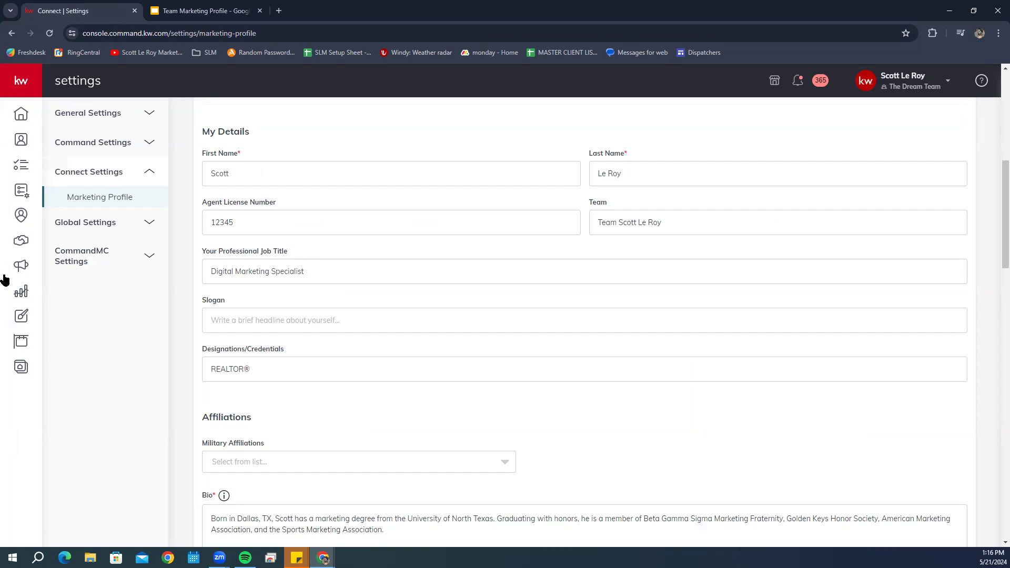
pyautogui.click(17, 374)
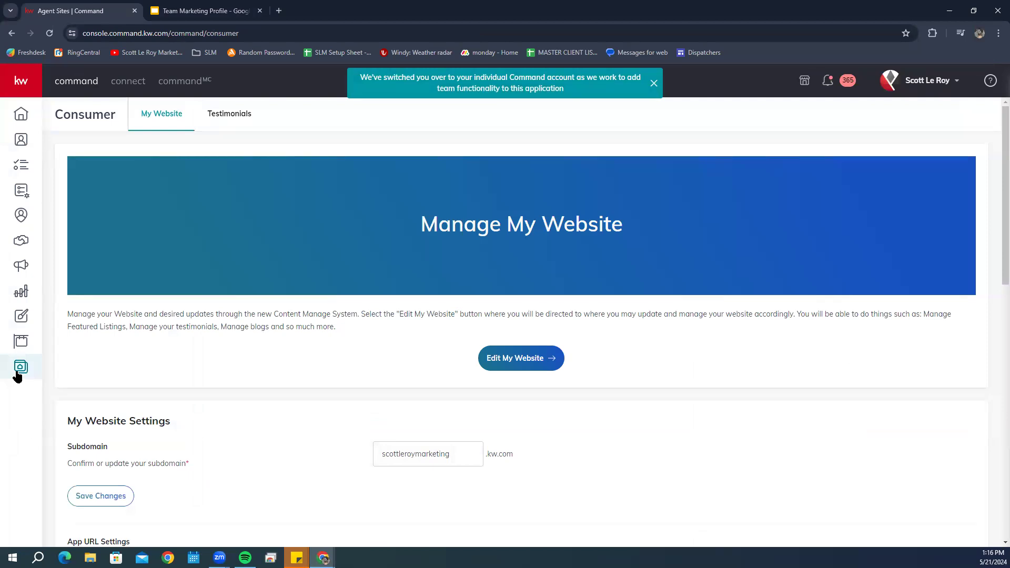
pyautogui.click(22, 91)
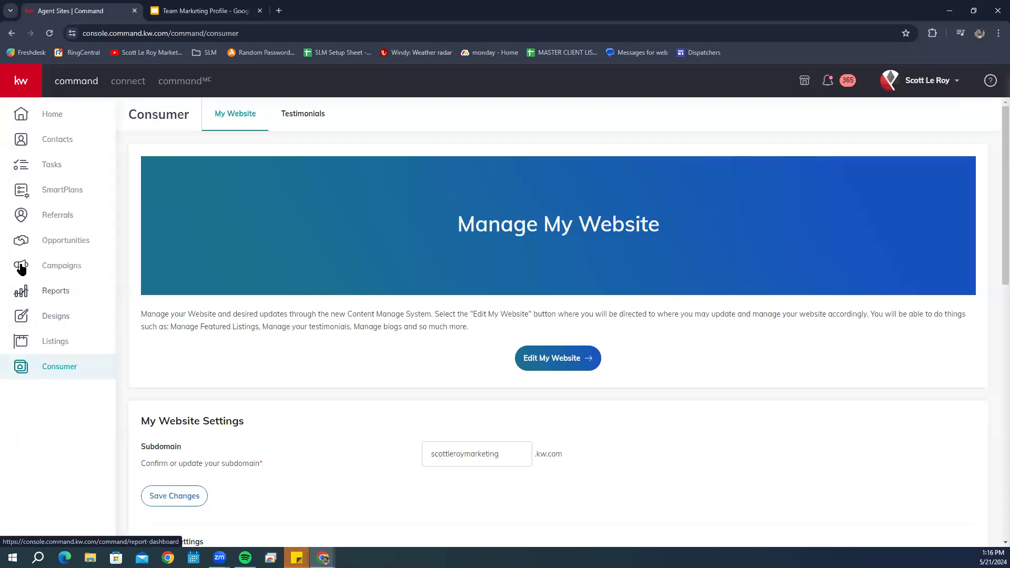
pyautogui.click(10, 75)
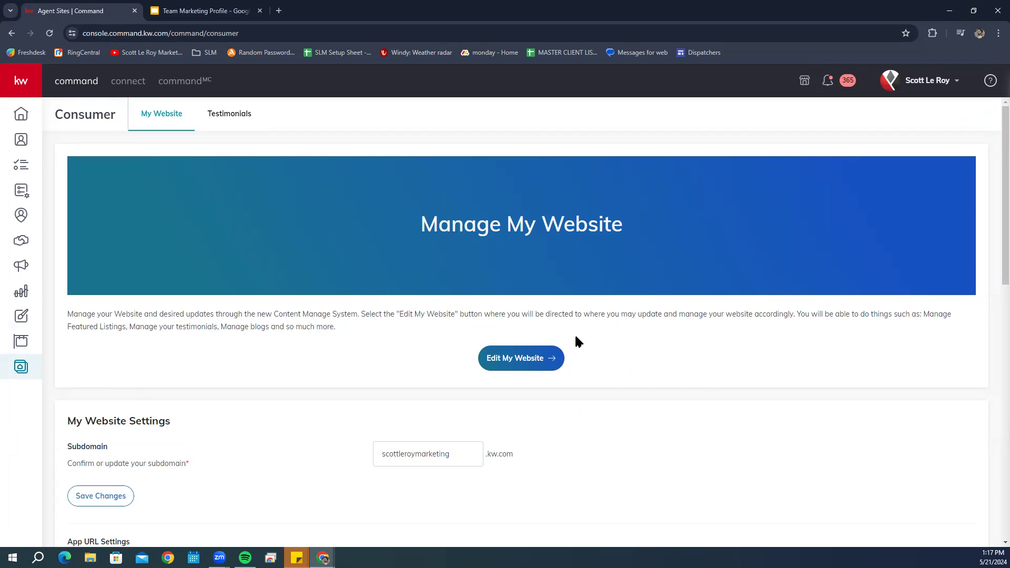
# Step: Review My Website Settings, covering the subdomain, app URL, team referral links and display preferences
pyautogui.scroll(-2, 578, 343)
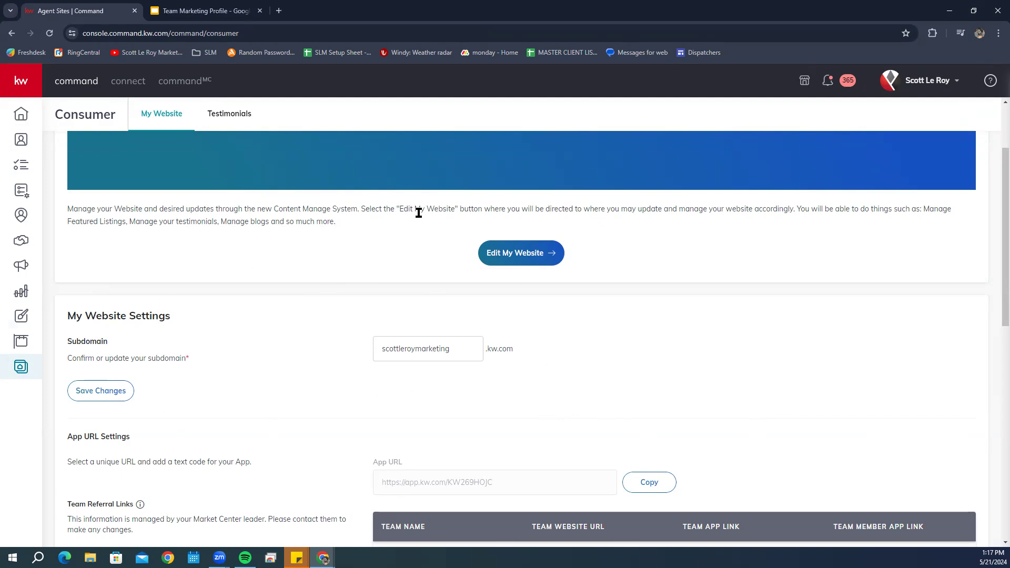
pyautogui.scroll(-2, 517, 259)
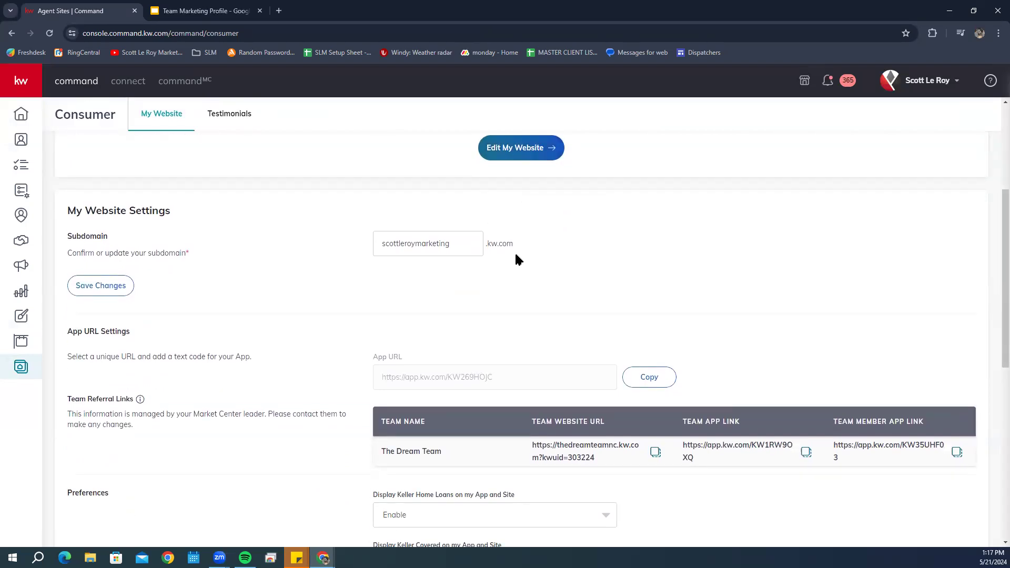
pyautogui.scroll(-2, 487, 268)
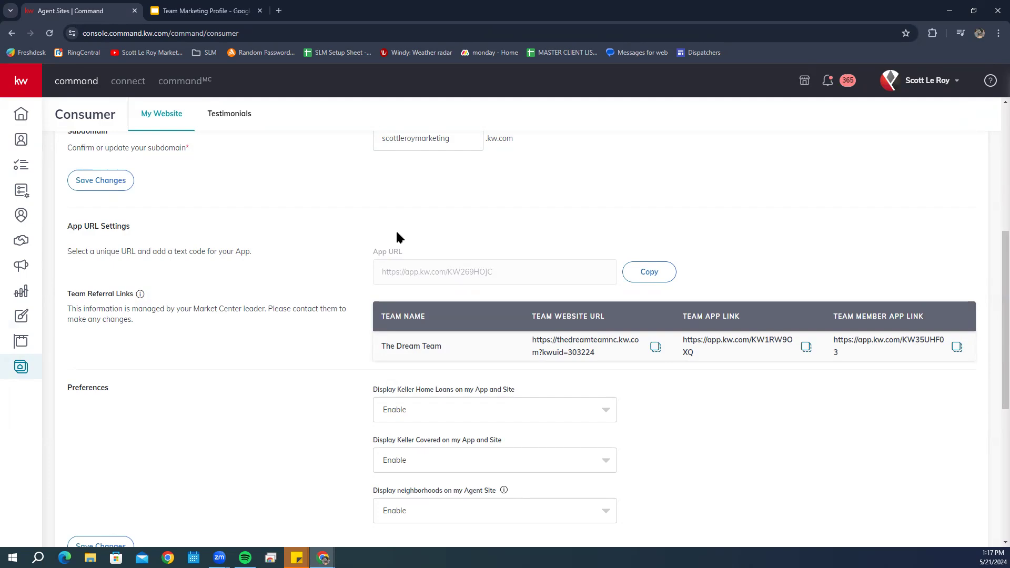
pyautogui.scroll(-1, 390, 292)
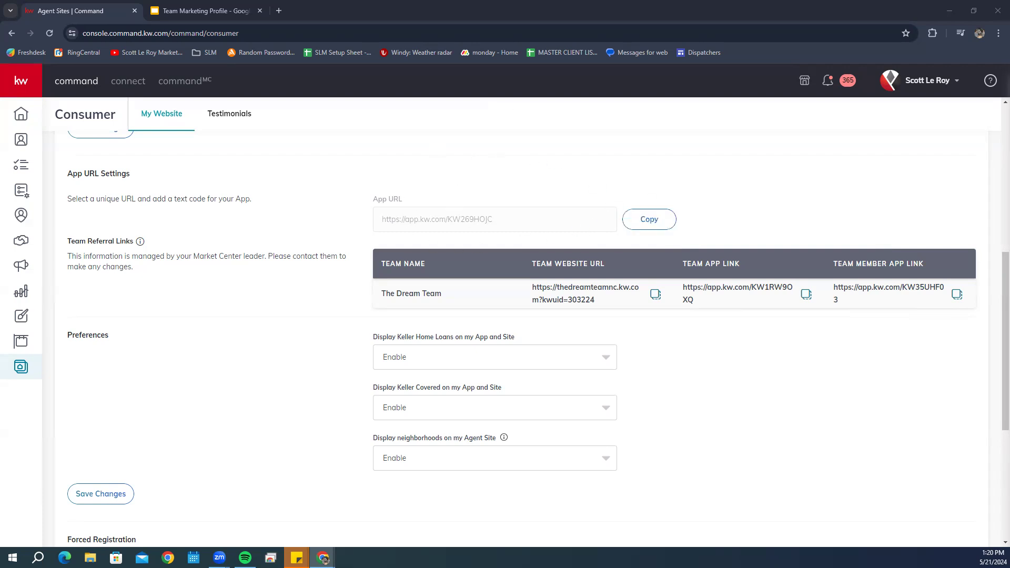
# Step: Review the team website link in Team Referral Links and open the website editor from Manage My Website
pyautogui.click(656, 290)
pyautogui.scroll(-1, 677, 147)
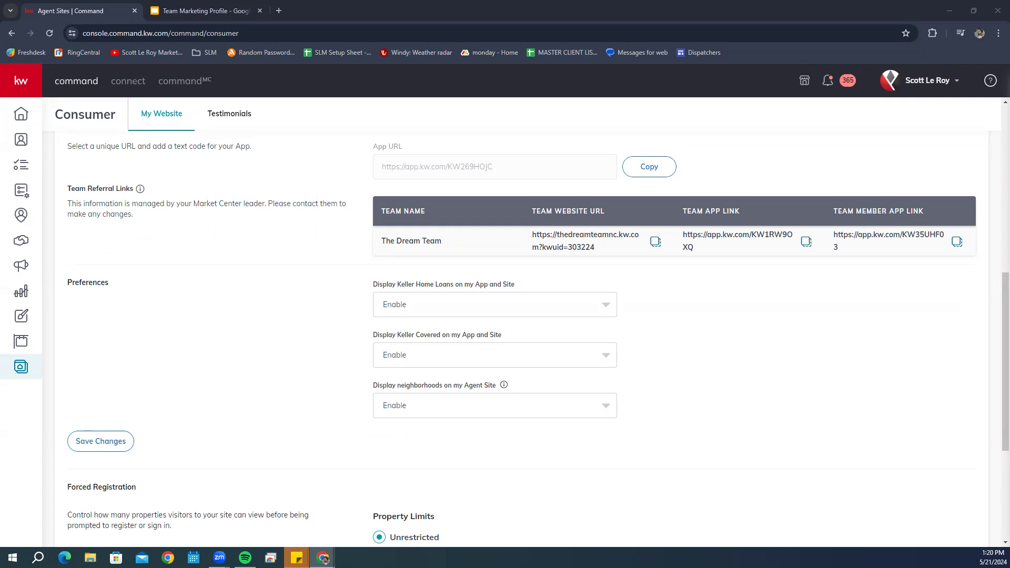
pyautogui.scroll(1, 689, 222)
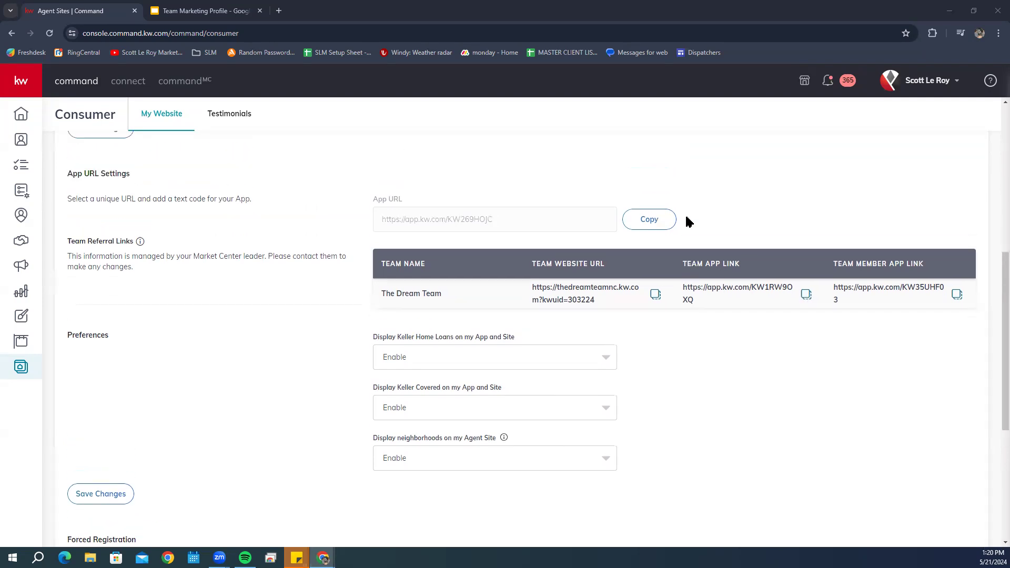
pyautogui.scroll(5, 690, 222)
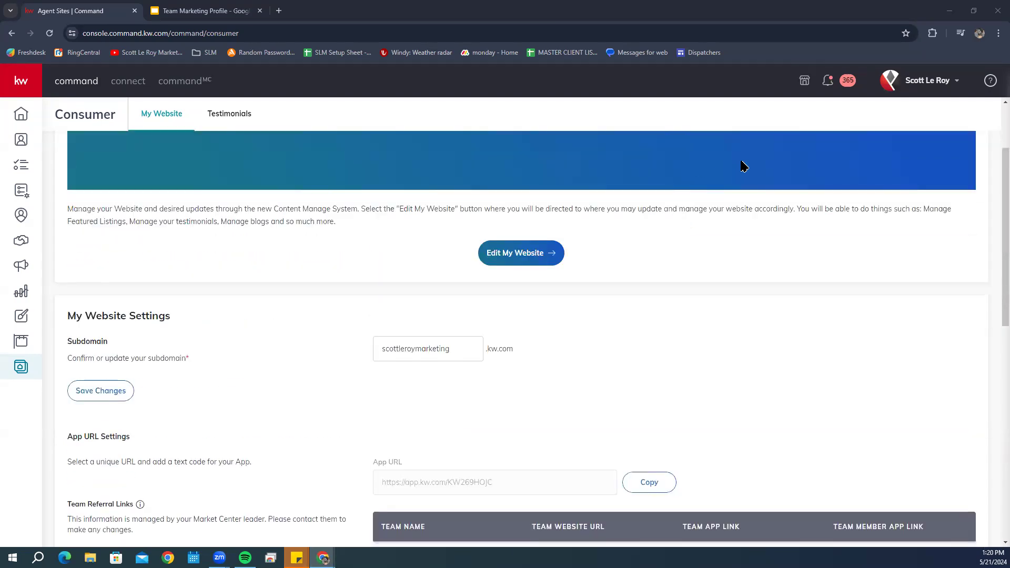
pyautogui.scroll(1, 742, 166)
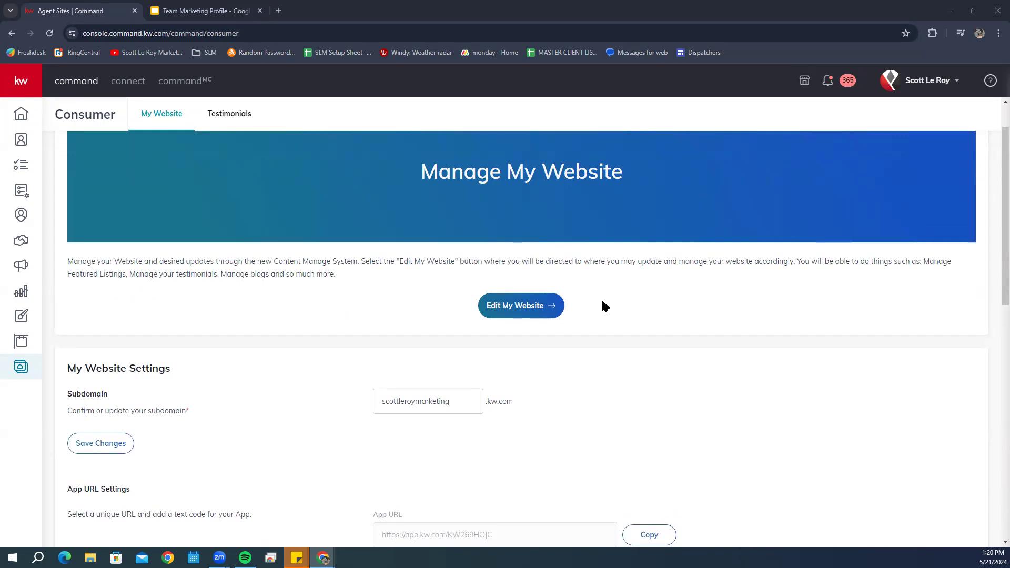
pyautogui.click(518, 315)
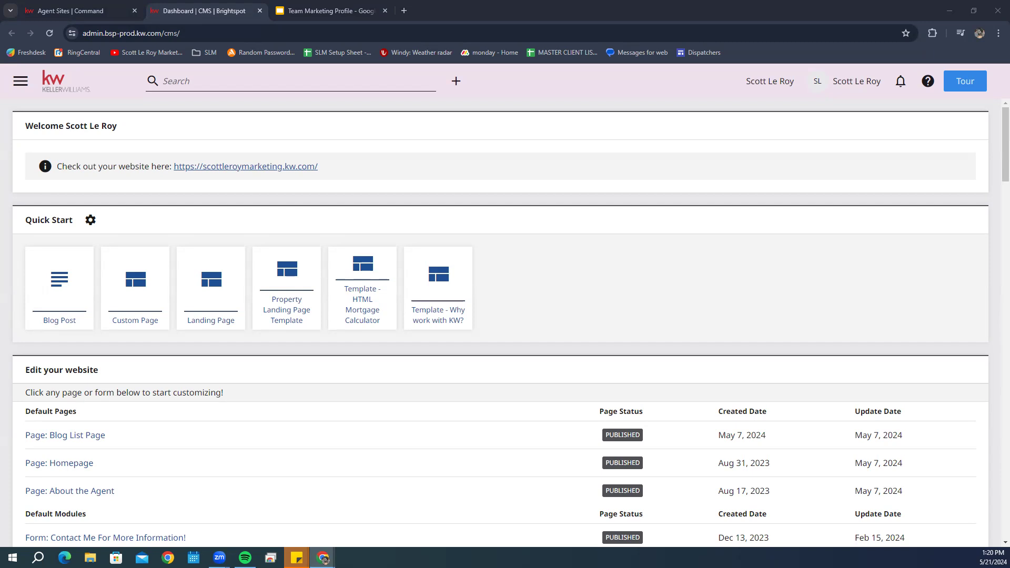
# Step: Examine the agent site's CMS dashboard, including its editable page list and the website address in the welcome section
pyautogui.scroll(-3, 539, 314)
pyautogui.scroll(3, 541, 314)
pyautogui.moveTo(332, 166); pyautogui.dragTo(183, 169)
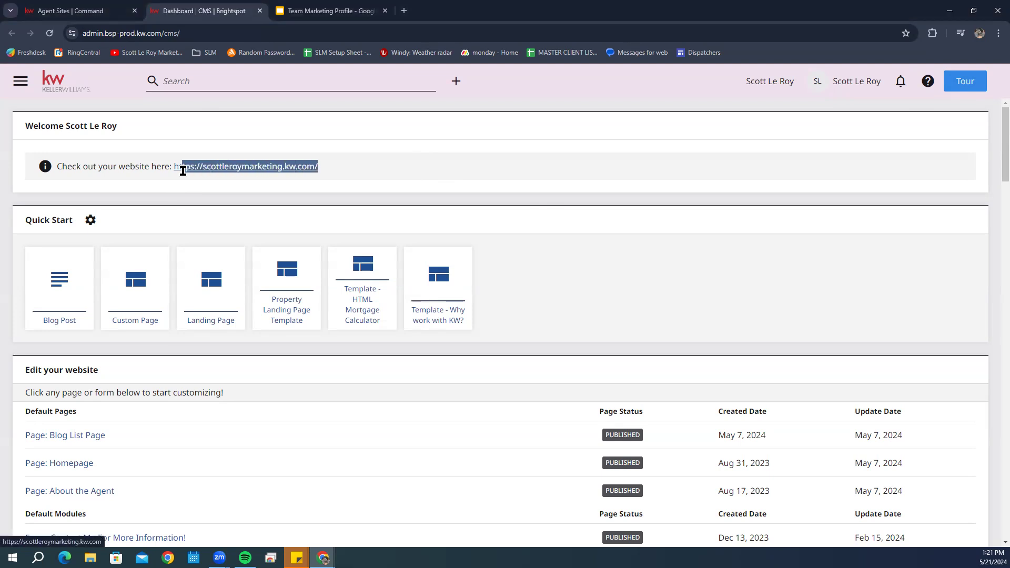
pyautogui.click(414, 170)
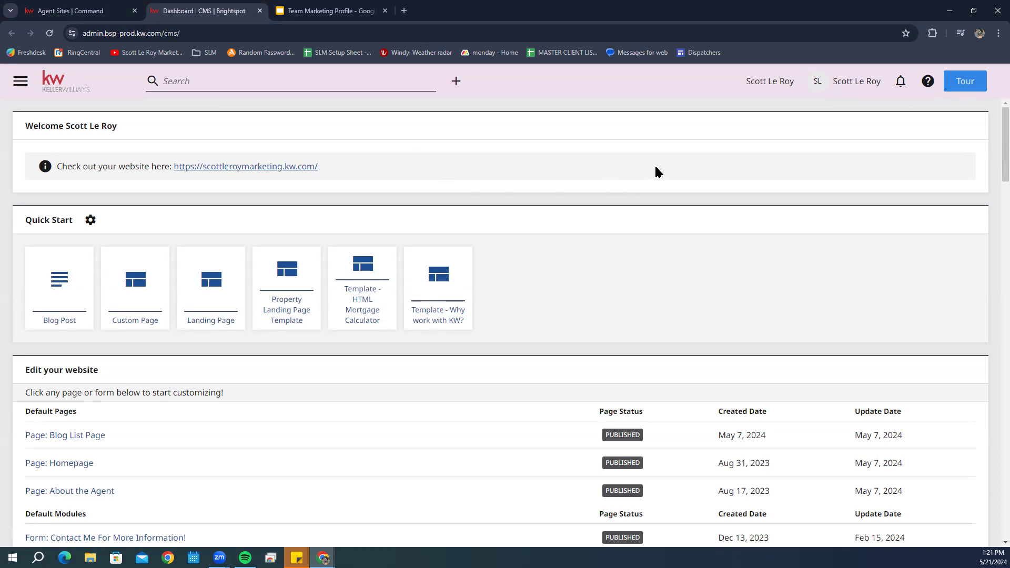
# Step: Switch the organization site to The Dream Team and open its About the Agent page for editing
pyautogui.click(766, 83)
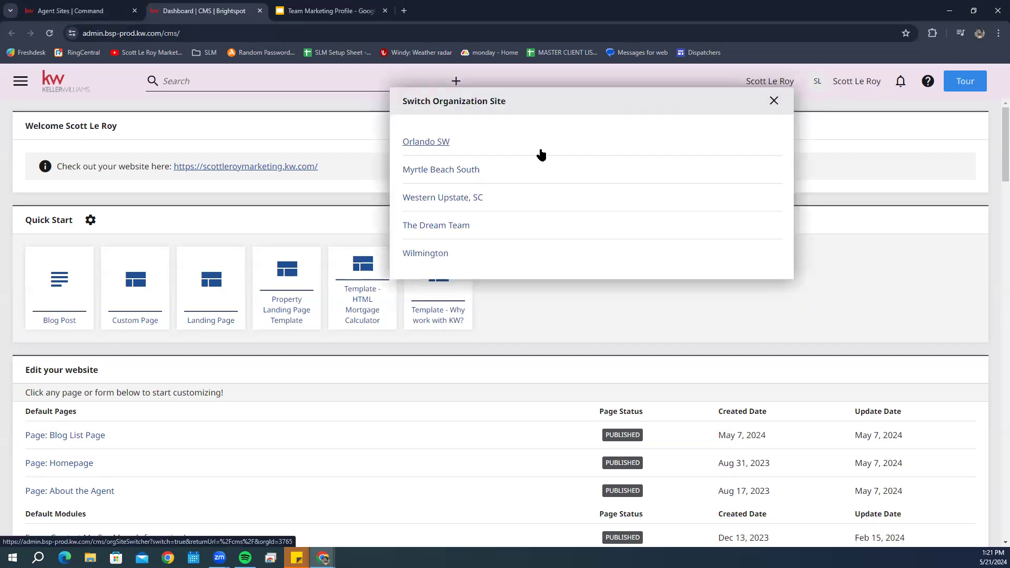
pyautogui.click(447, 227)
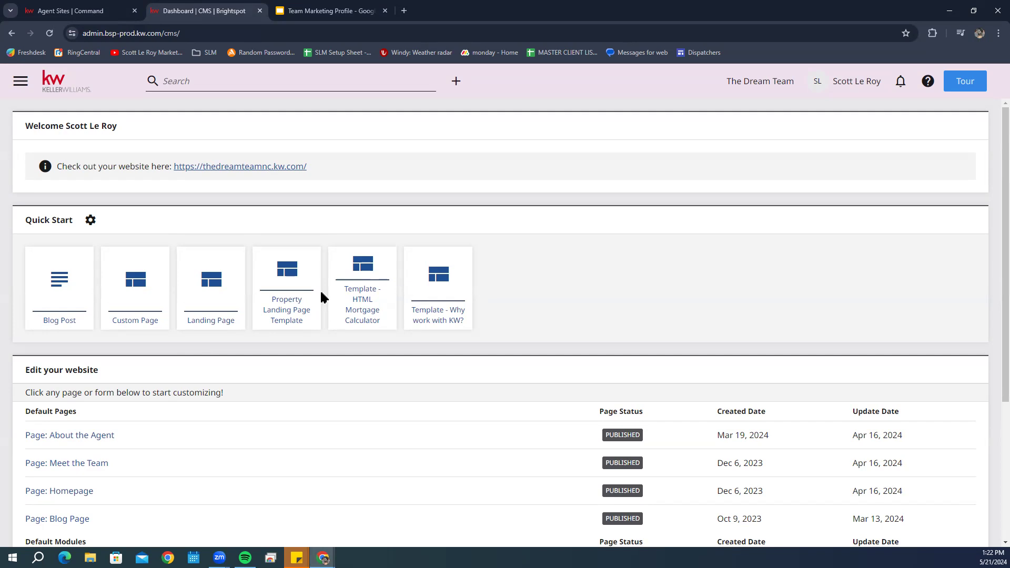
pyautogui.scroll(-1, 184, 376)
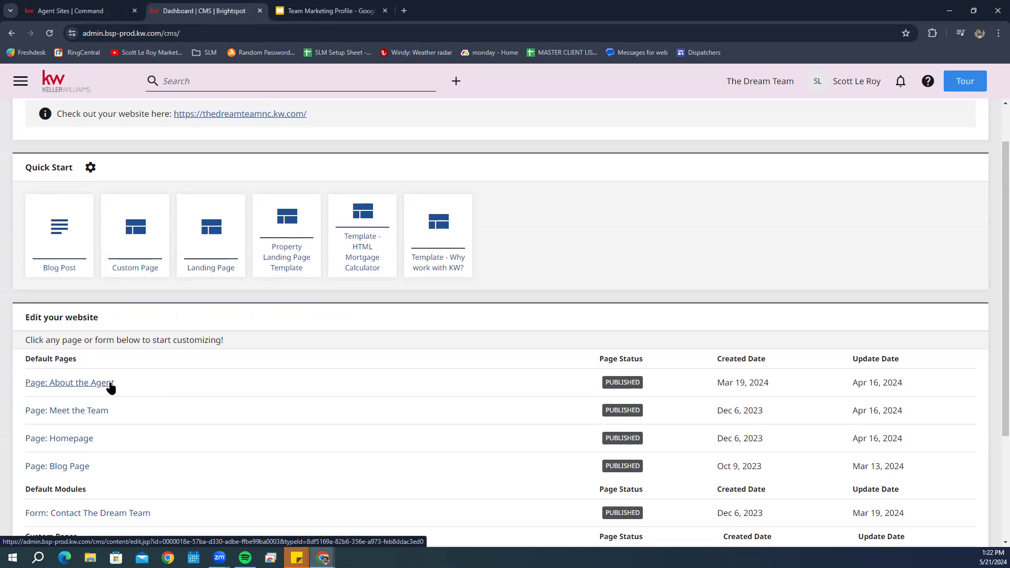
pyautogui.scroll(-1, 112, 388)
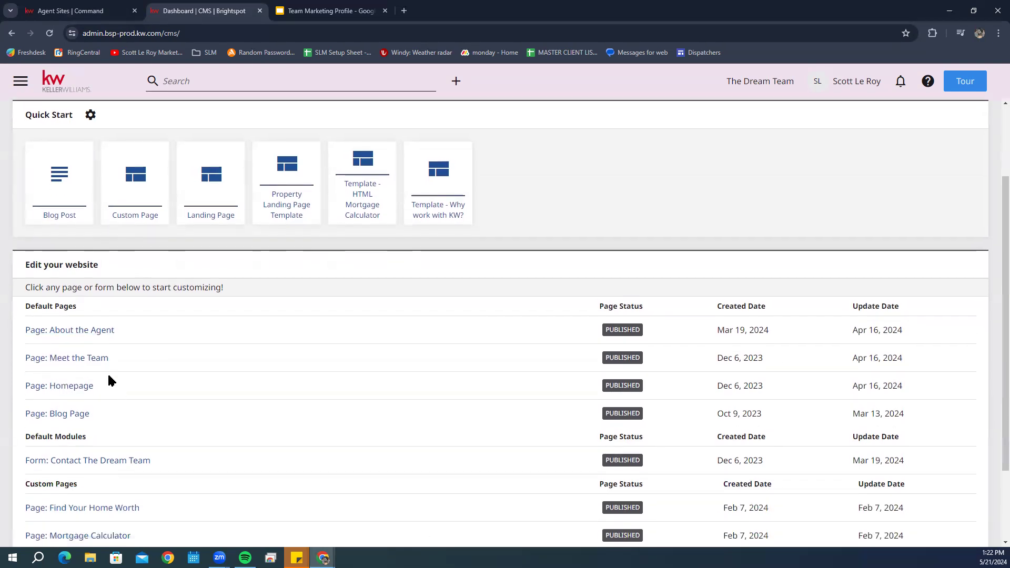
pyautogui.scroll(-1, 108, 381)
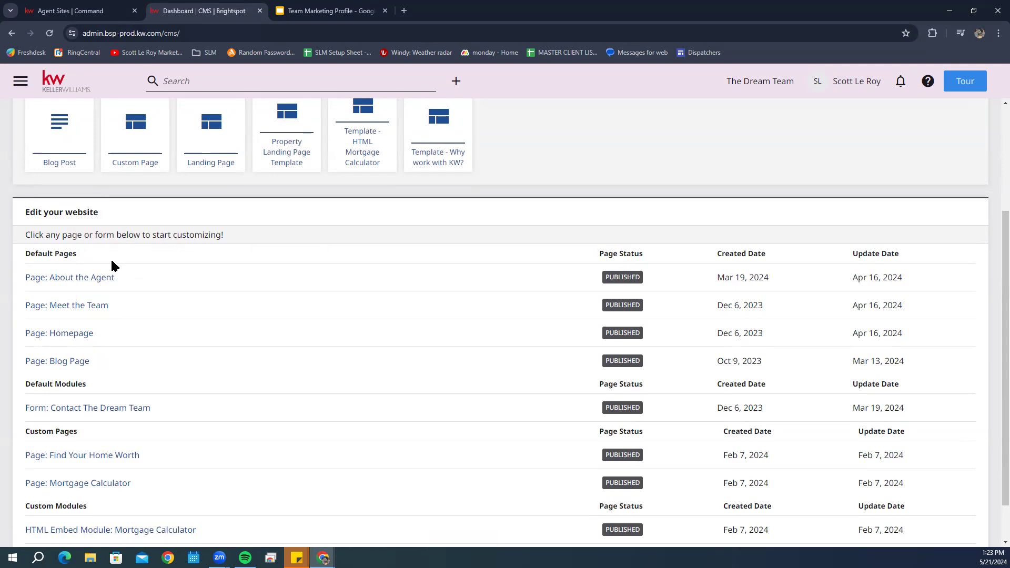
pyautogui.click(64, 286)
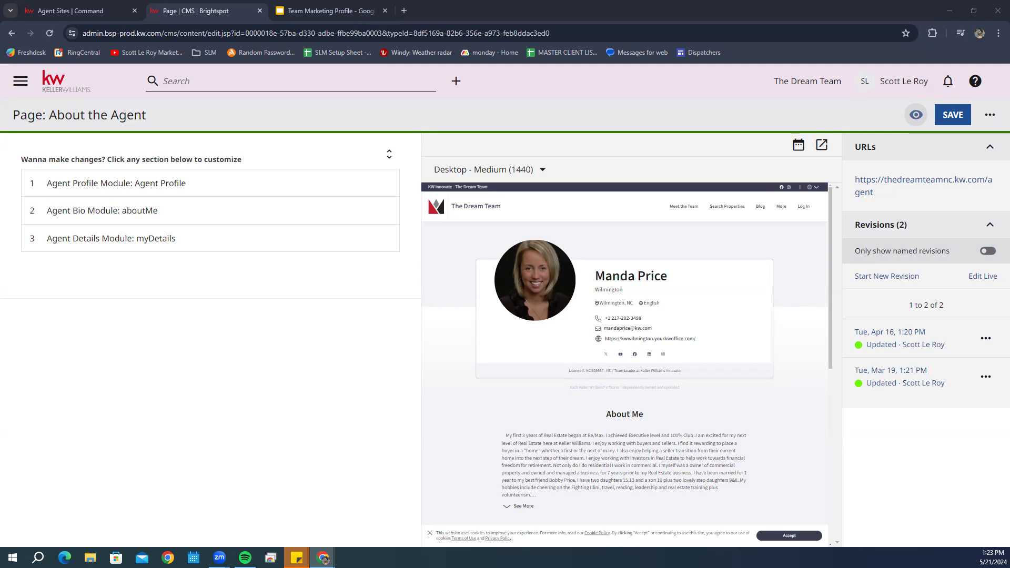
# Step: Set both the Agent Profile and Agent Bio modules on the About the Agent page to Hide
pyautogui.click(108, 182)
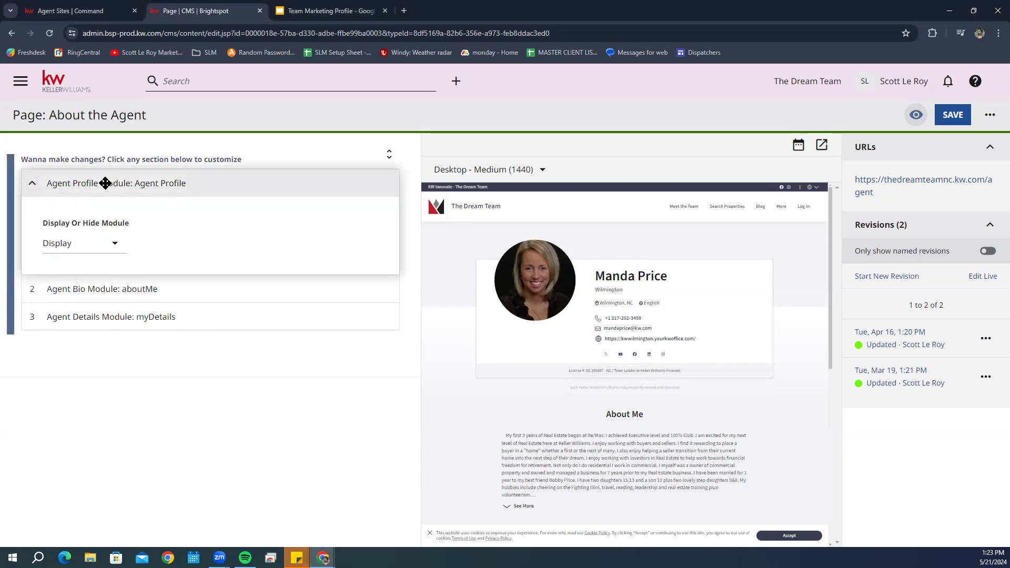
pyautogui.click(97, 246)
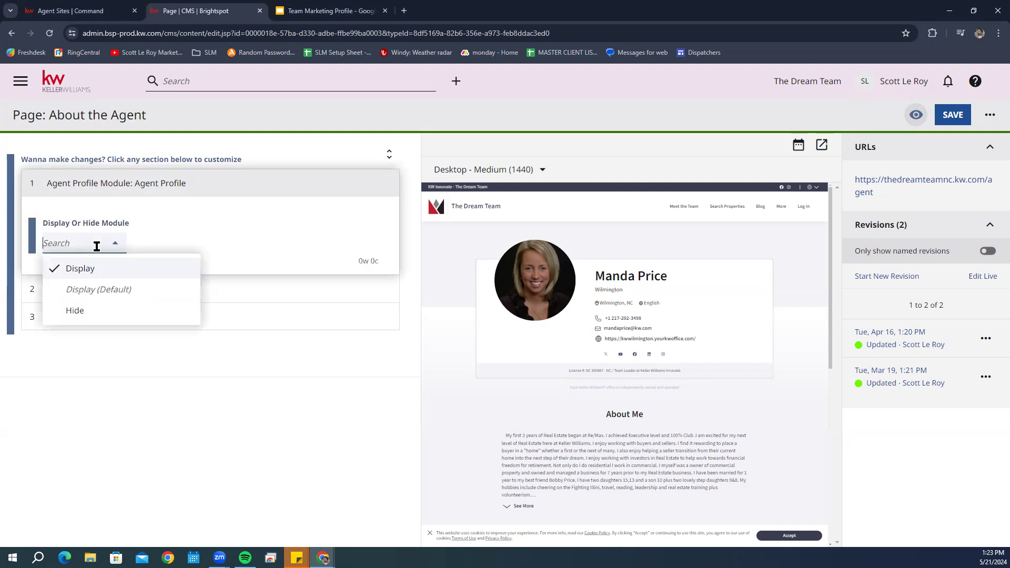
pyautogui.click(98, 311)
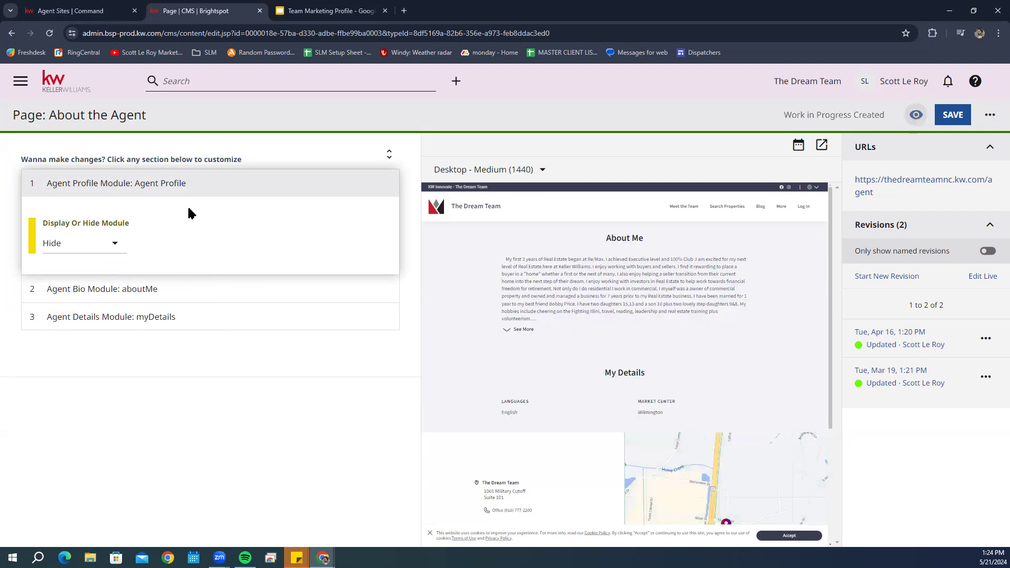
pyautogui.click(63, 289)
pyautogui.click(99, 359)
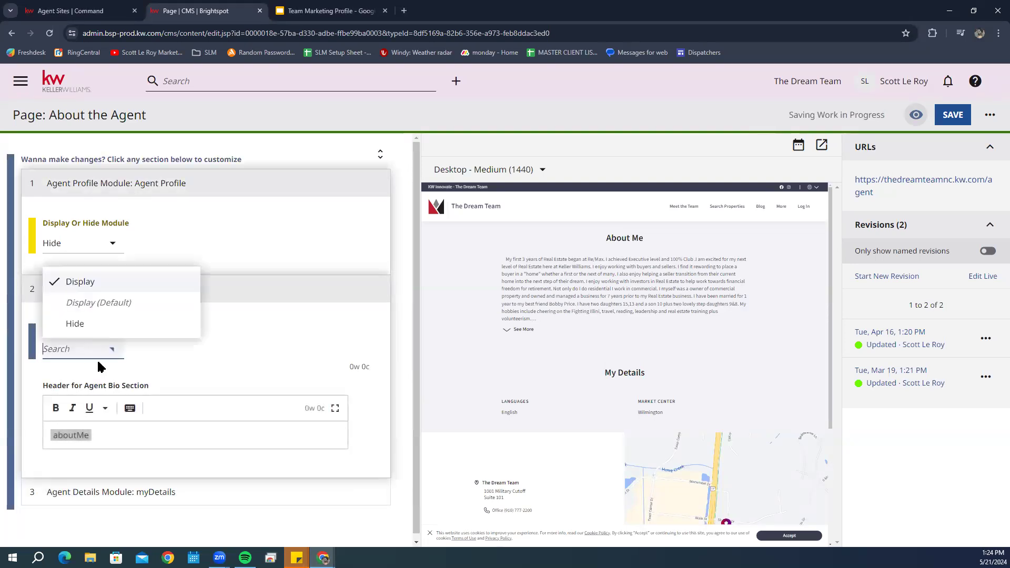
pyautogui.click(98, 326)
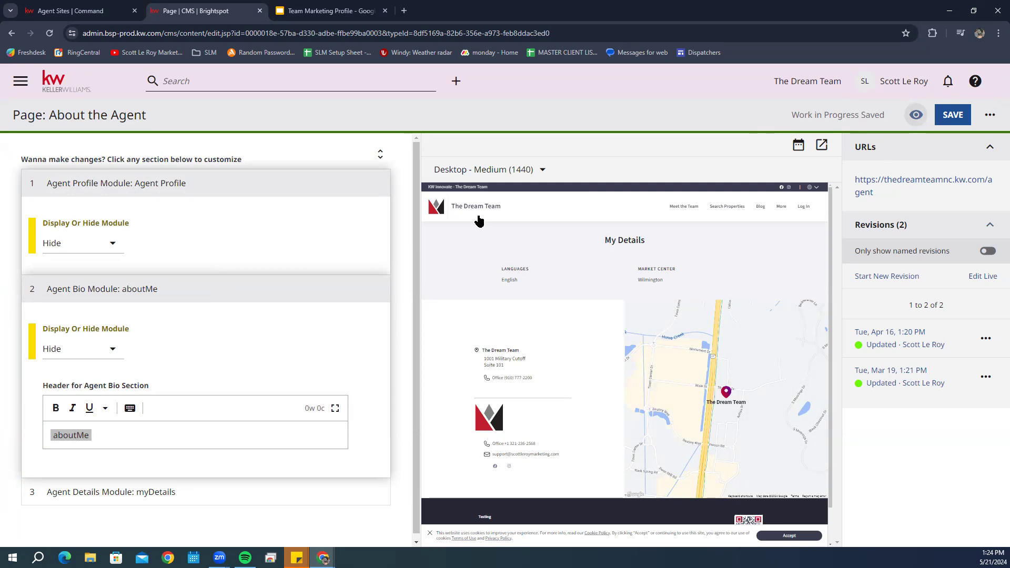
# Step: Set the Agent Profile and Agent Bio modules back to Display and save the About the Agent page
pyautogui.click(98, 243)
pyautogui.click(102, 269)
pyautogui.click(97, 347)
pyautogui.click(109, 287)
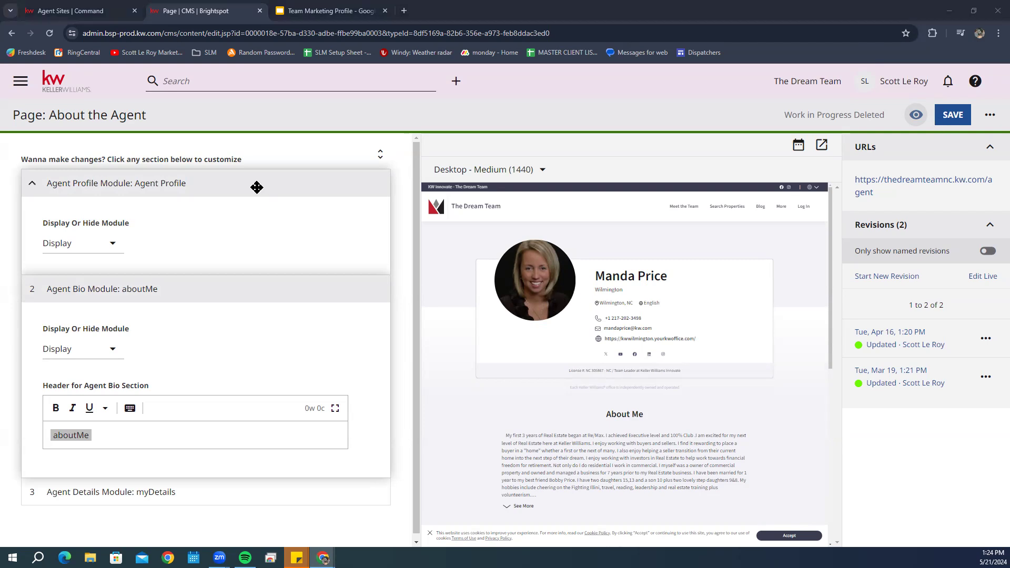
pyautogui.click(945, 116)
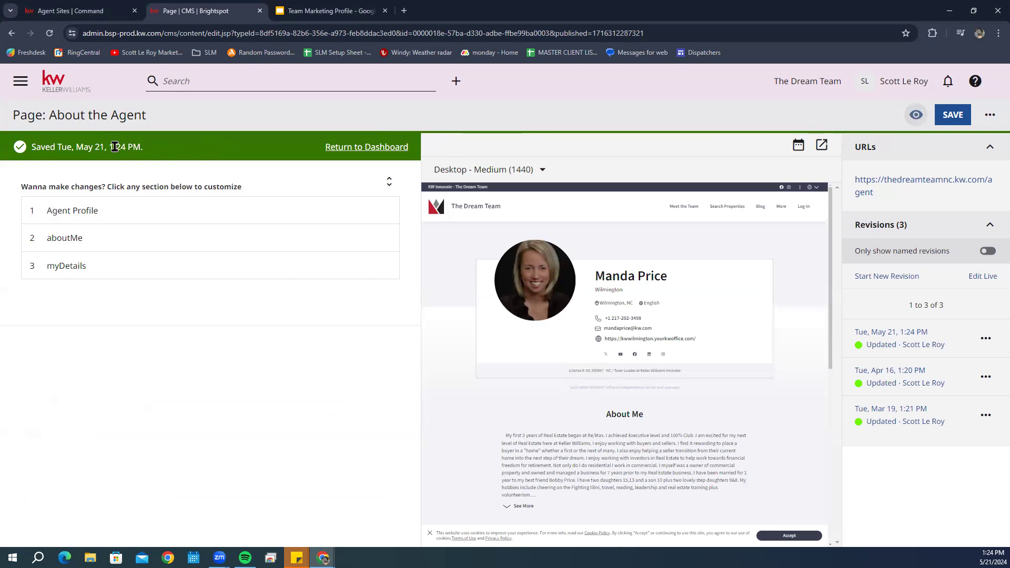
# Step: Return to the team site's dashboard and open the Meet the Team page for editing
pyautogui.click(367, 148)
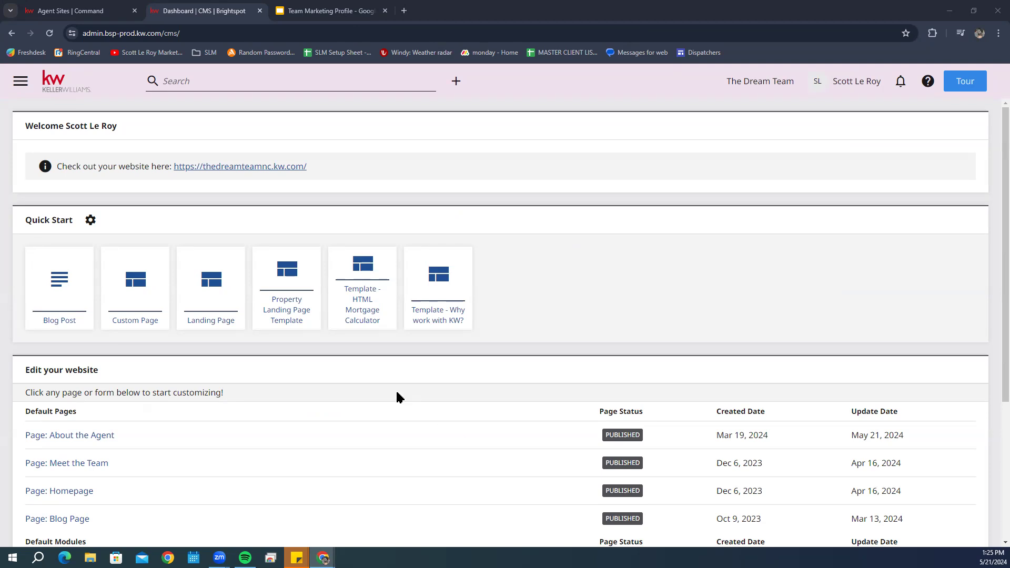
pyautogui.scroll(-2, 148, 409)
pyautogui.click(74, 360)
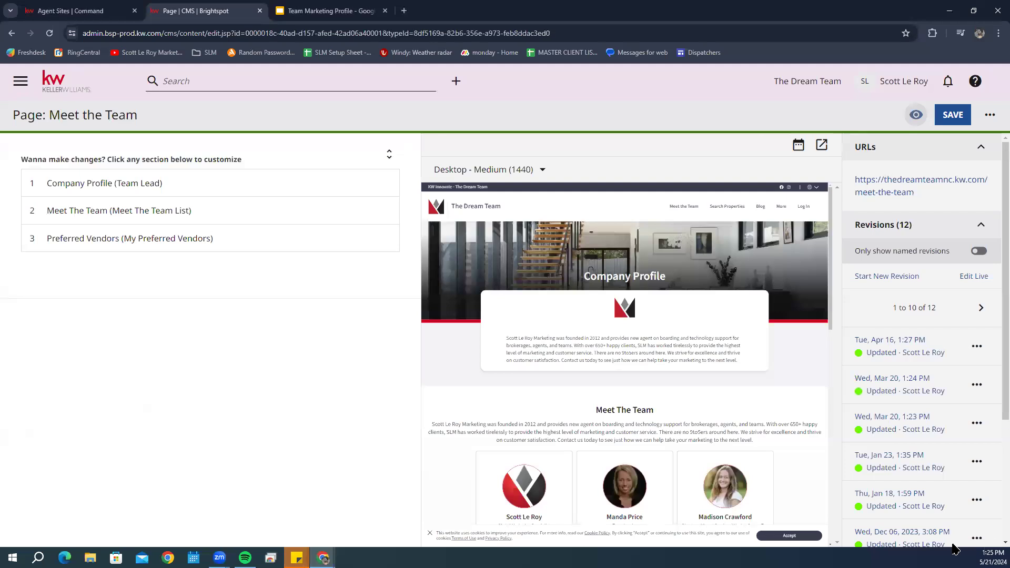
# Step: Expand the Company Profile (Team Lead) section, add three empty background image items and review its remaining fields
pyautogui.click(110, 189)
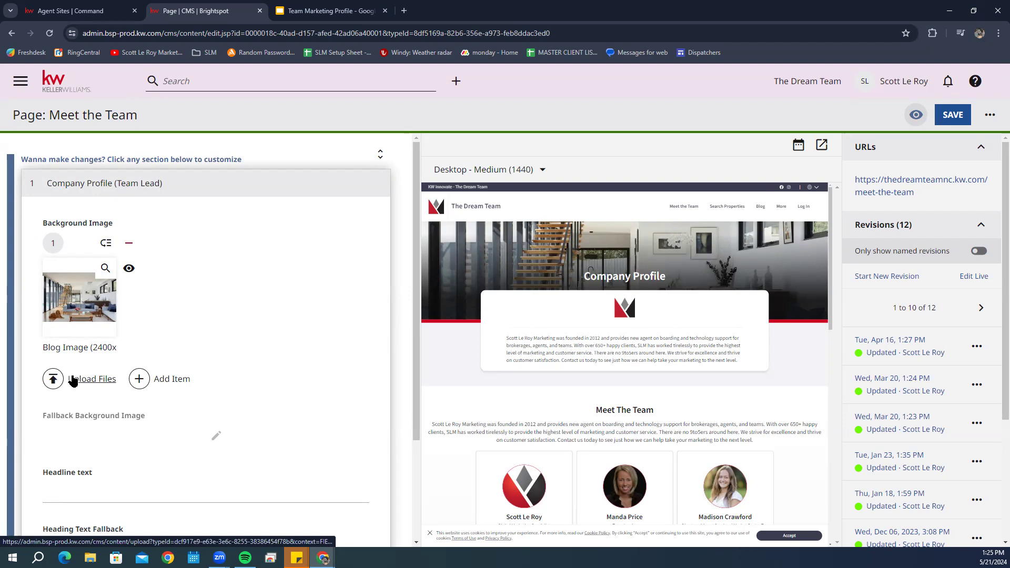
pyautogui.click(161, 381)
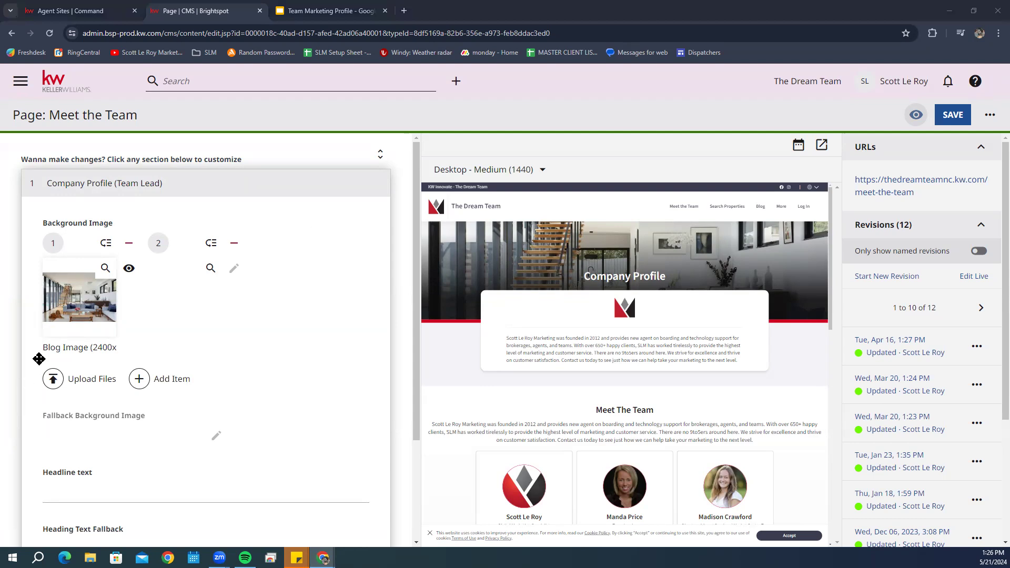
pyautogui.click(159, 381)
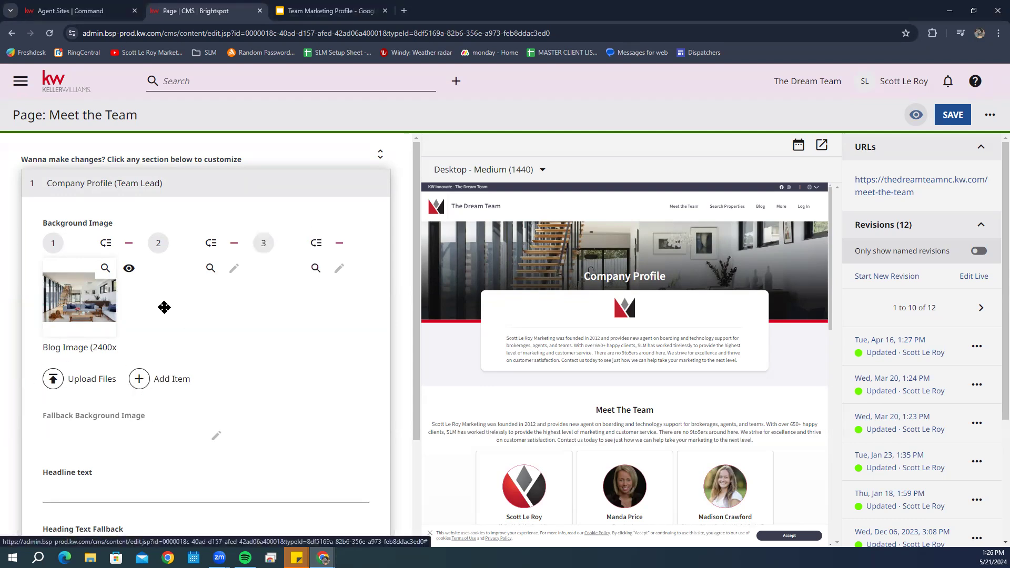
pyautogui.click(157, 380)
pyautogui.scroll(-1, 354, 339)
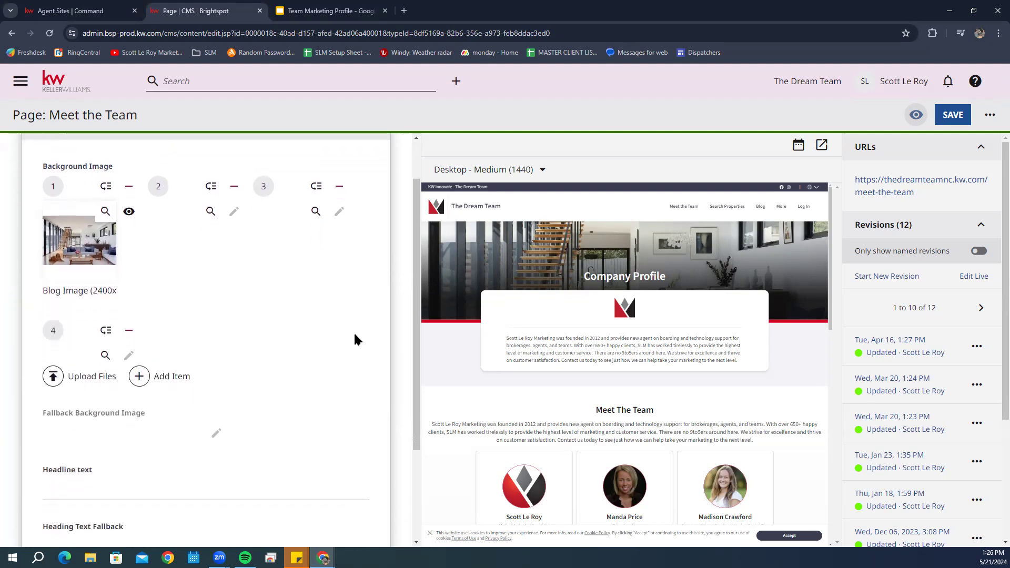
pyautogui.scroll(-1, 199, 275)
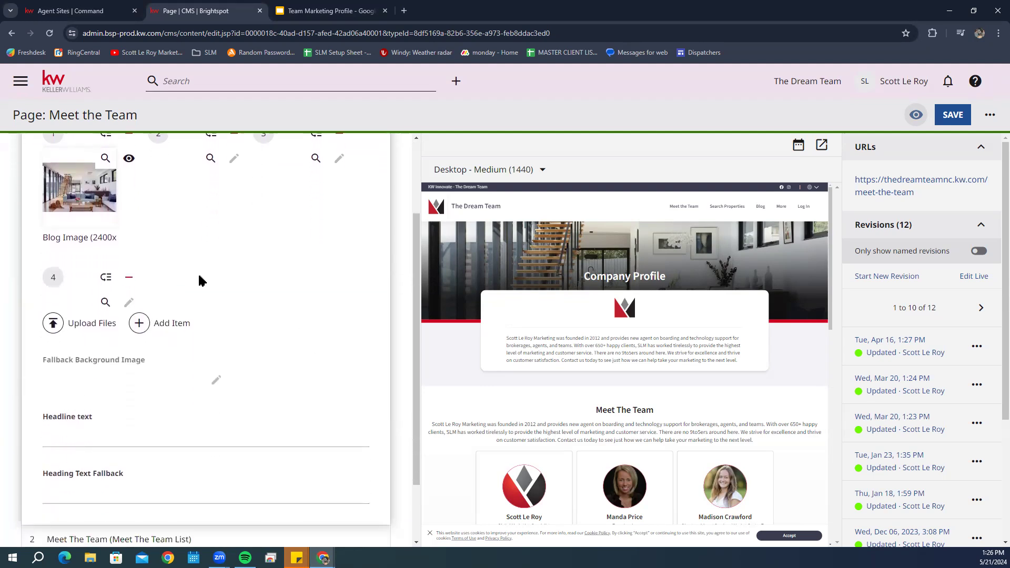
pyautogui.scroll(2, 198, 281)
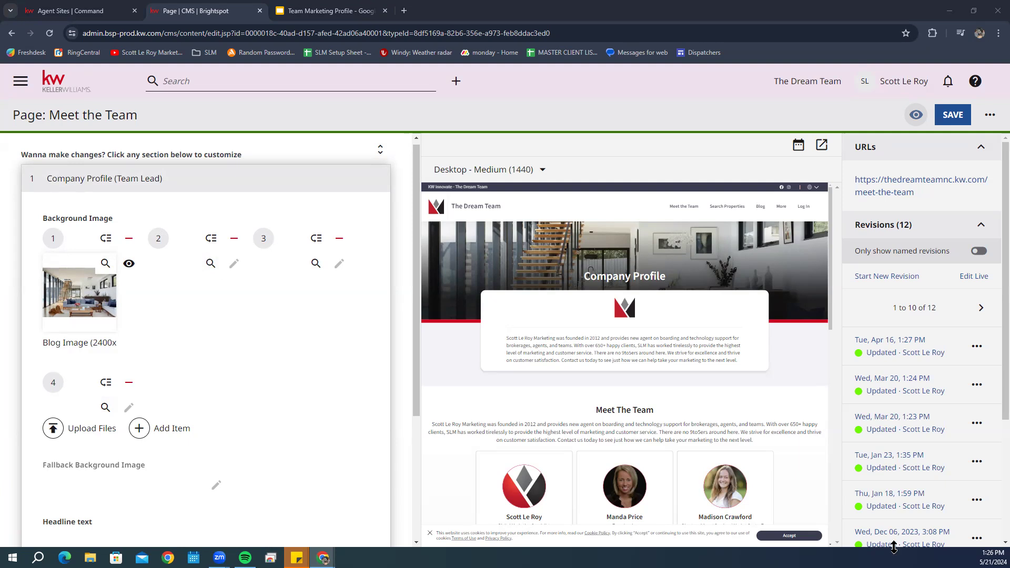
pyautogui.scroll(-3, 323, 480)
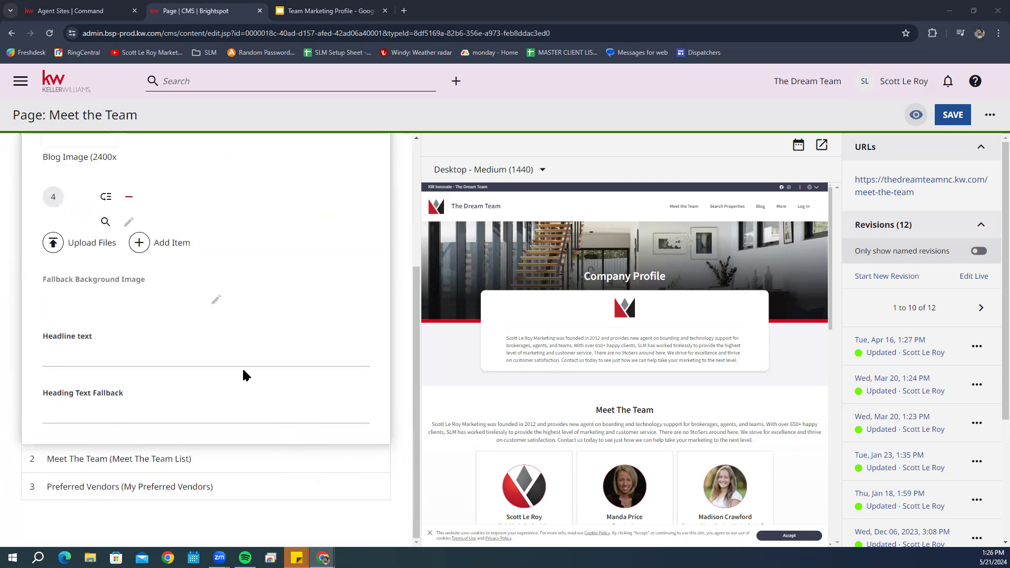
# Step: Expand the Meet The Team section and examine its display options, title, description and featured team members
pyautogui.click(156, 459)
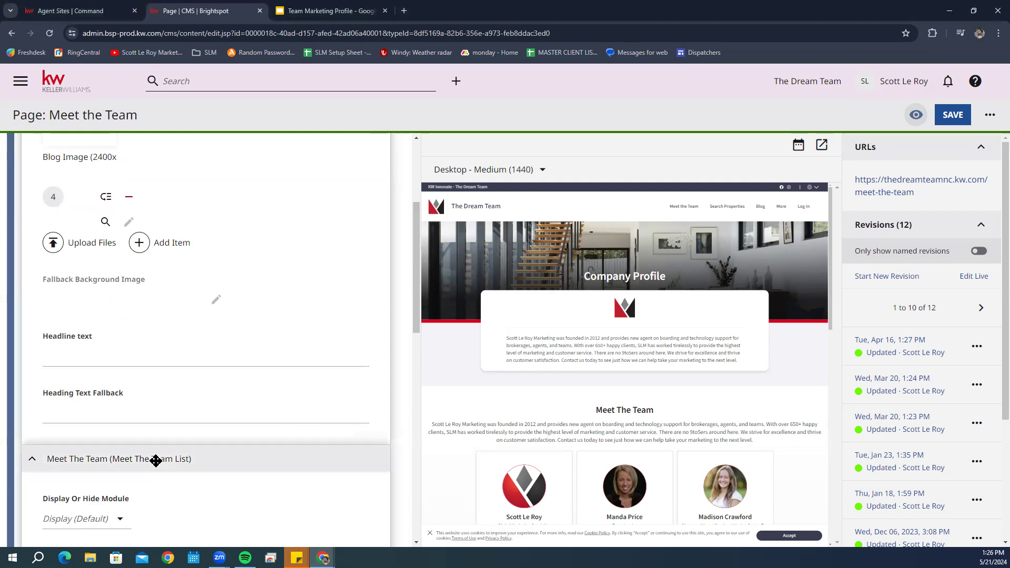
pyautogui.scroll(-5, 232, 420)
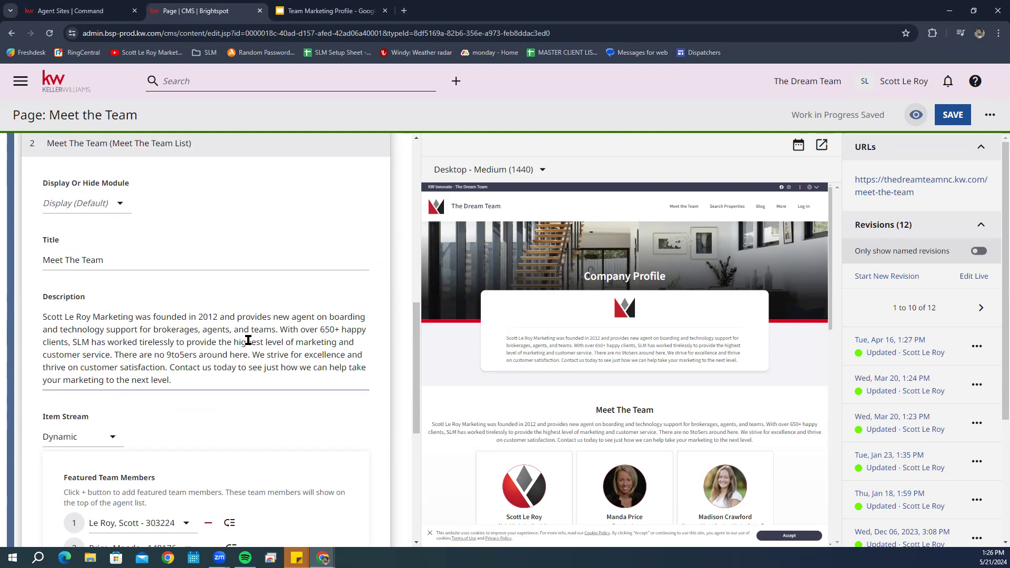
pyautogui.click(82, 204)
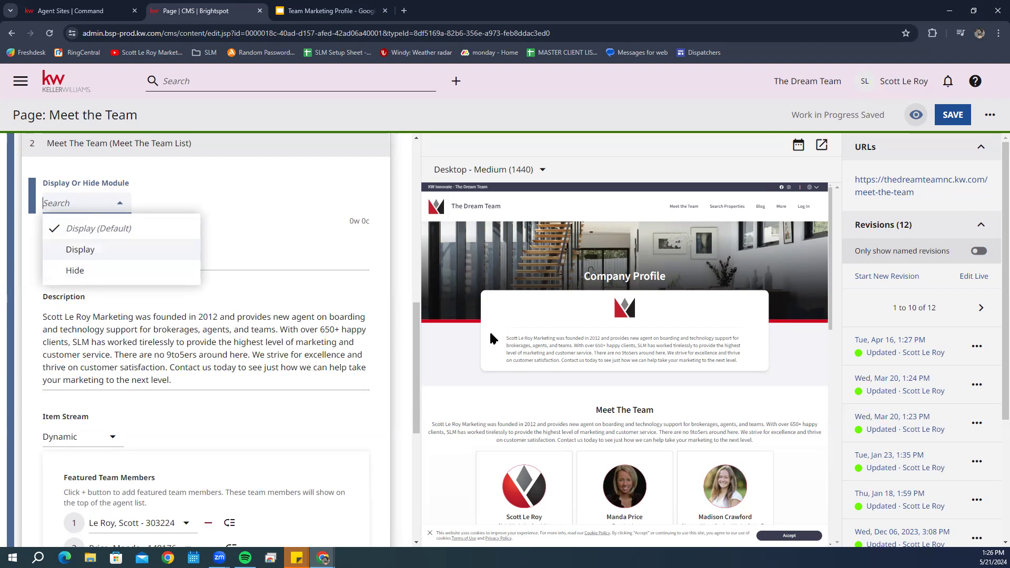
pyautogui.scroll(-2, 492, 338)
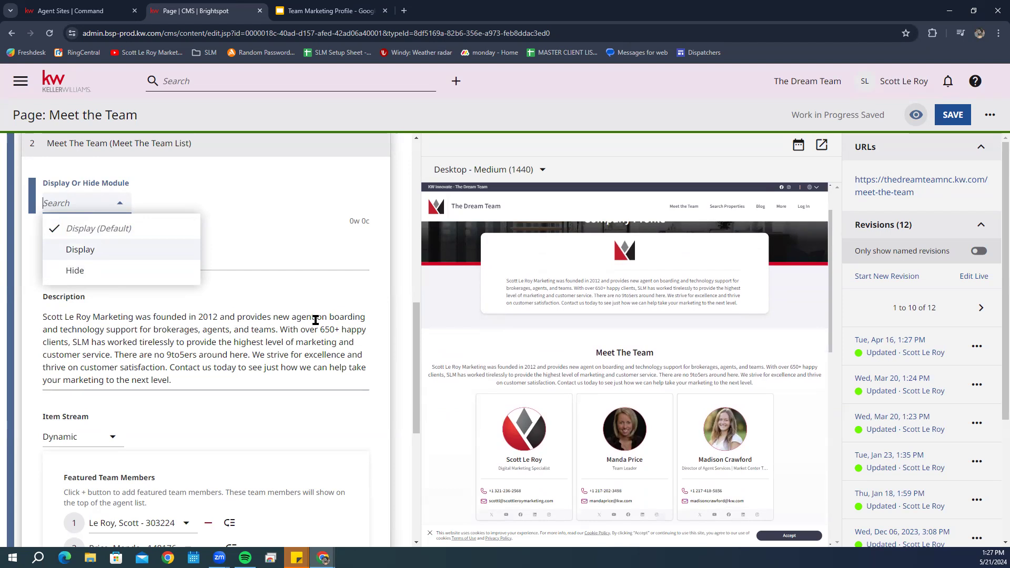
pyautogui.click(231, 260)
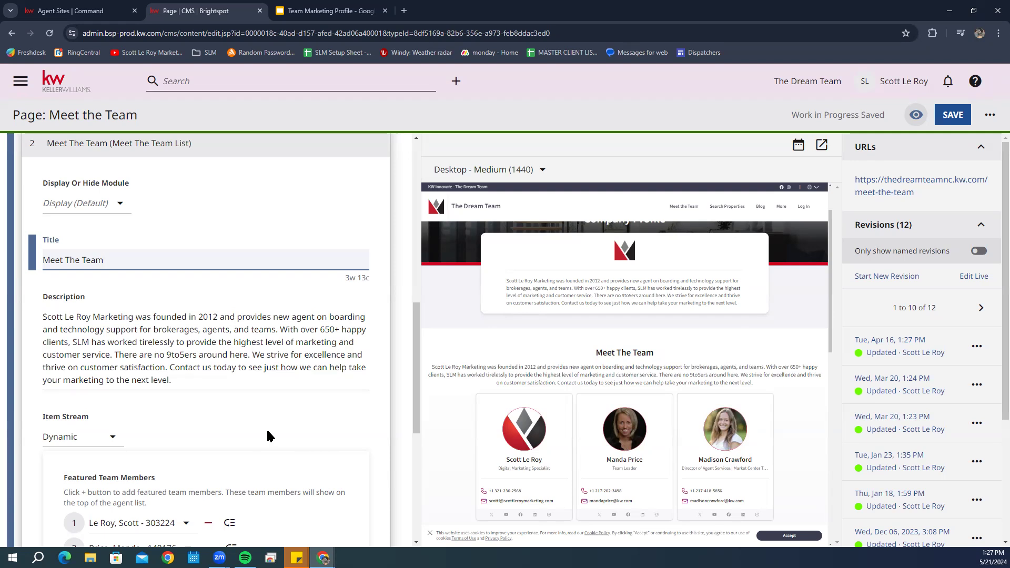
pyautogui.scroll(-2, 267, 436)
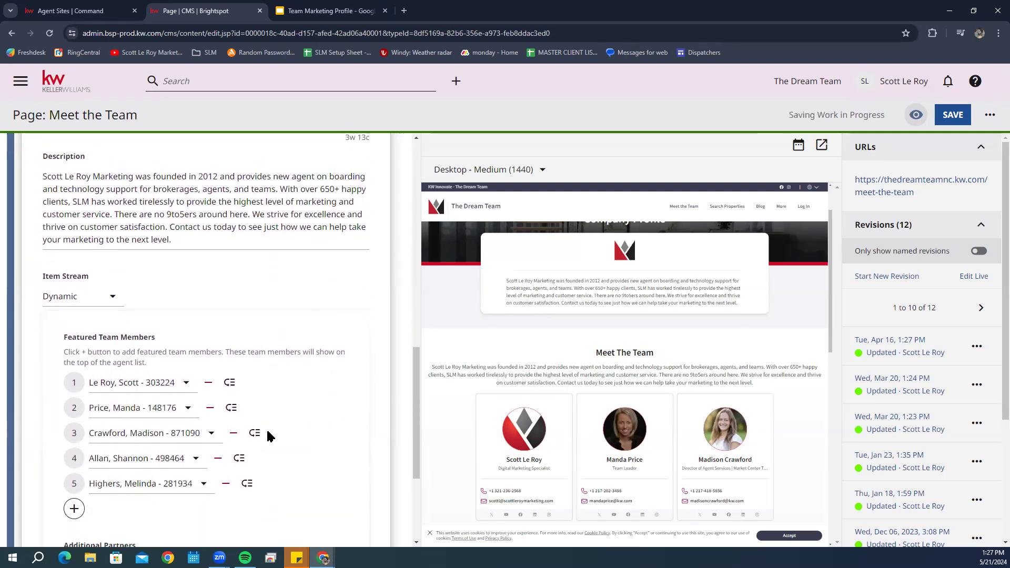
# Step: Review the featured team members and additional partners lists and compare their order with the team cards in the preview
pyautogui.scroll(-2, 189, 339)
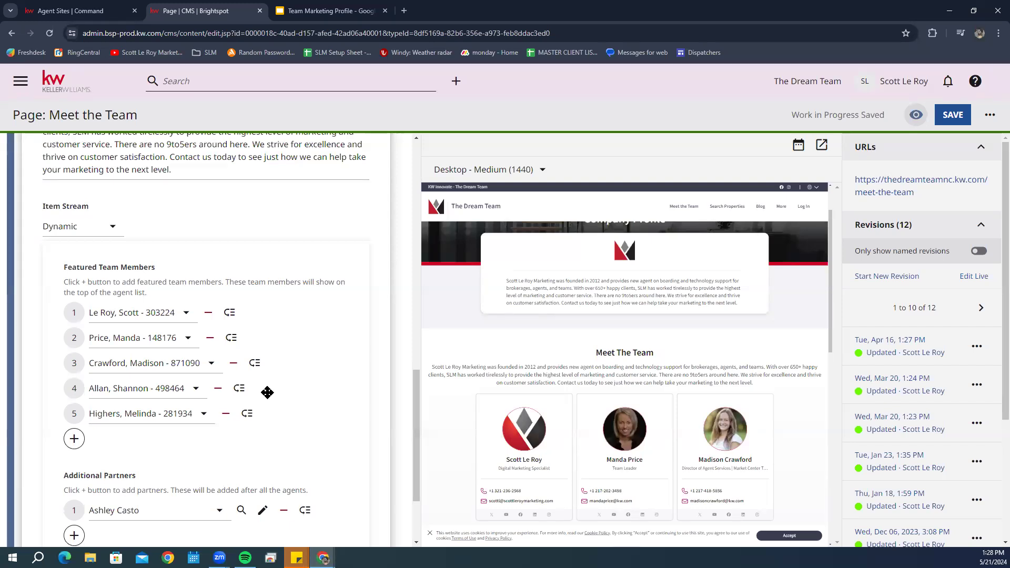
pyautogui.scroll(-2, 268, 360)
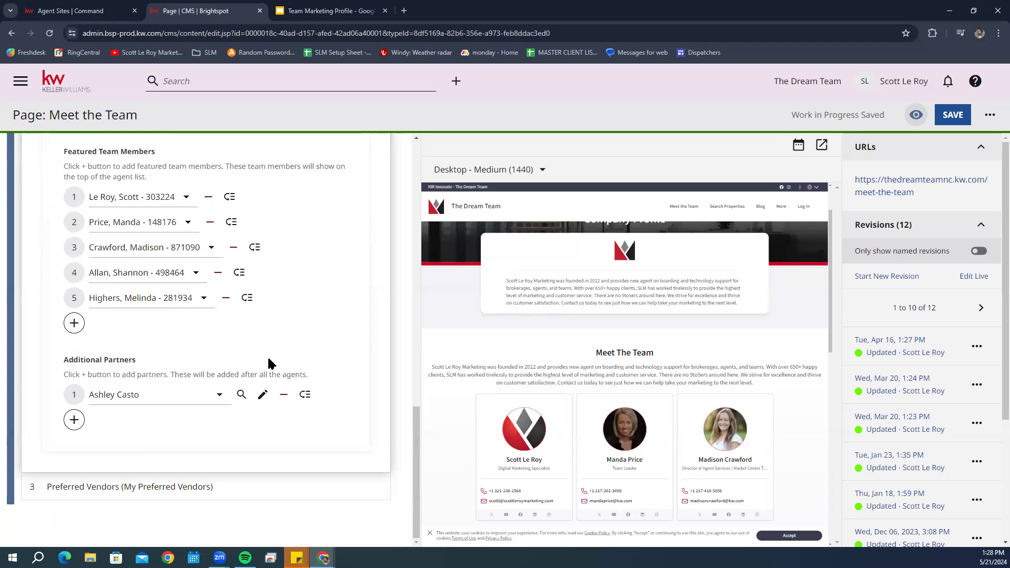
pyautogui.scroll(1, 263, 352)
pyautogui.scroll(-5, 829, 395)
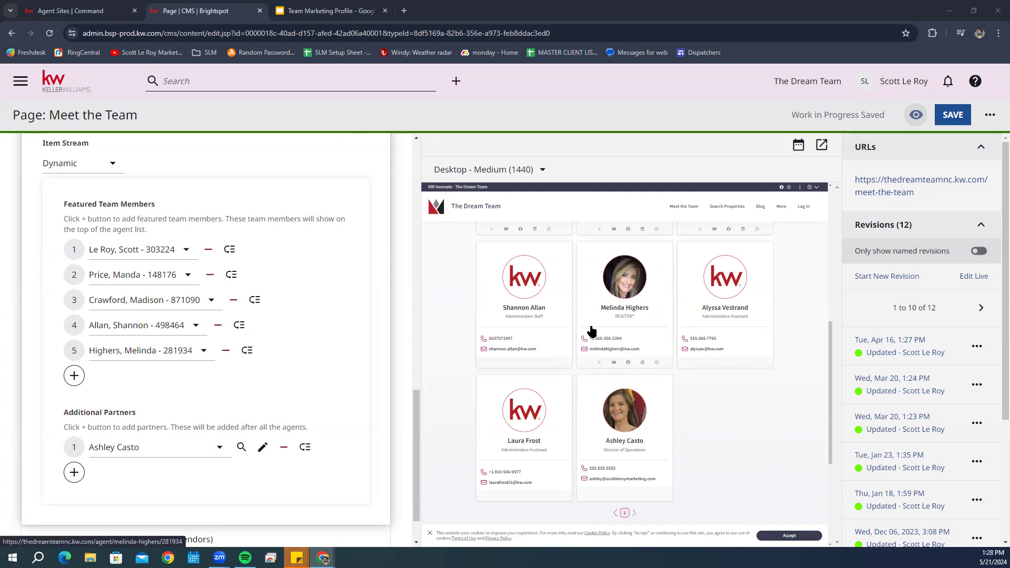
# Step: Move the third featured team member up to second place and check the new order in the preview
pyautogui.moveTo(177, 299); pyautogui.dragTo(182, 276)
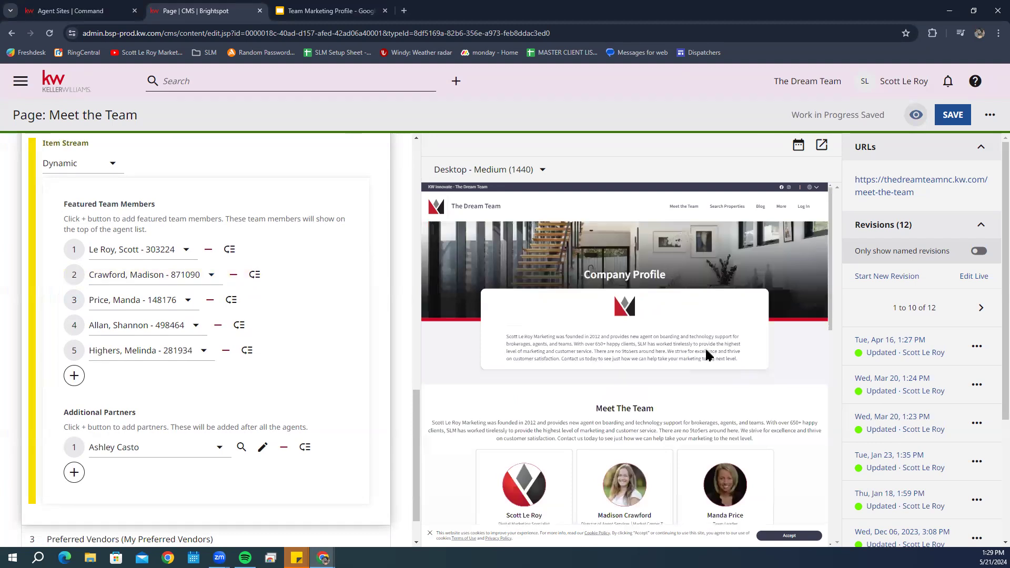
pyautogui.scroll(-2, 708, 355)
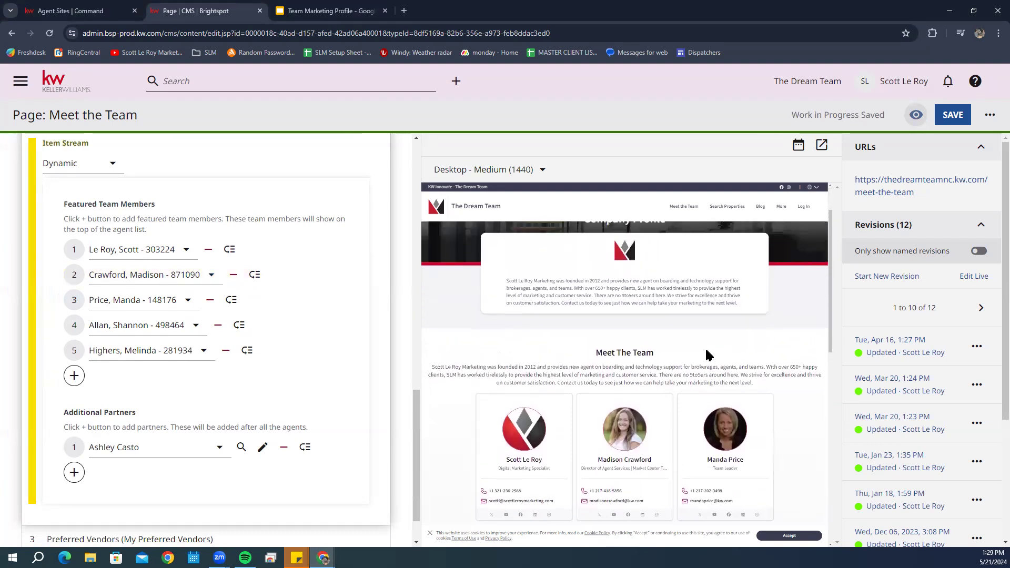
pyautogui.scroll(-3, 708, 355)
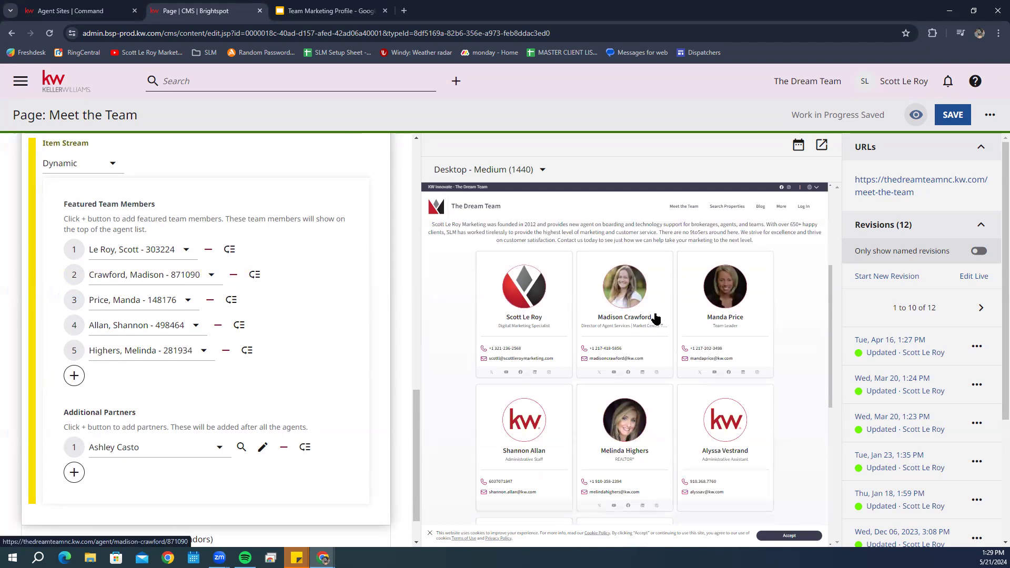
# Step: Add a sixth featured team member entry without selecting a name, and remove and restore the fifth member
pyautogui.click(74, 376)
pyautogui.click(148, 377)
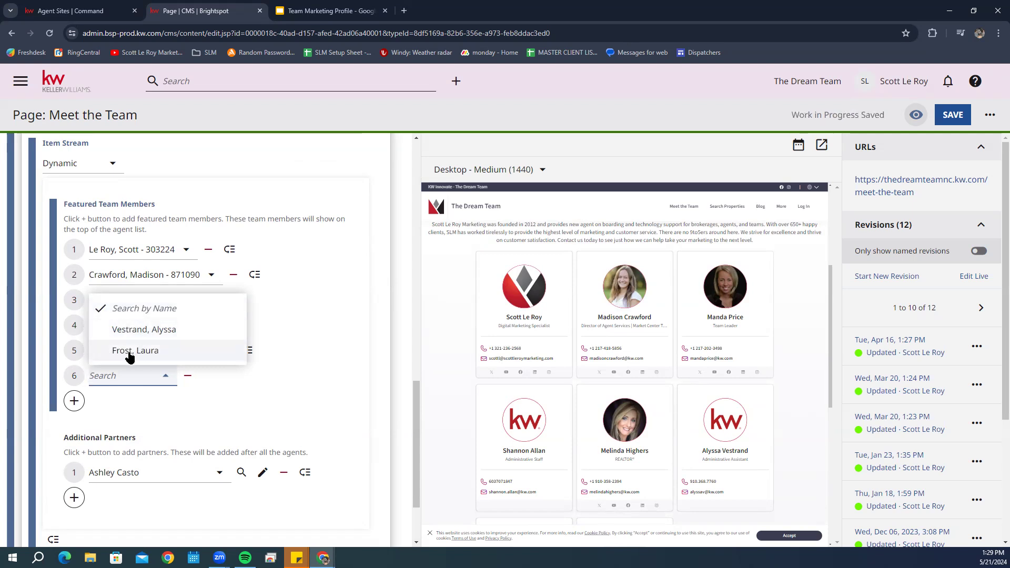
pyautogui.click(320, 400)
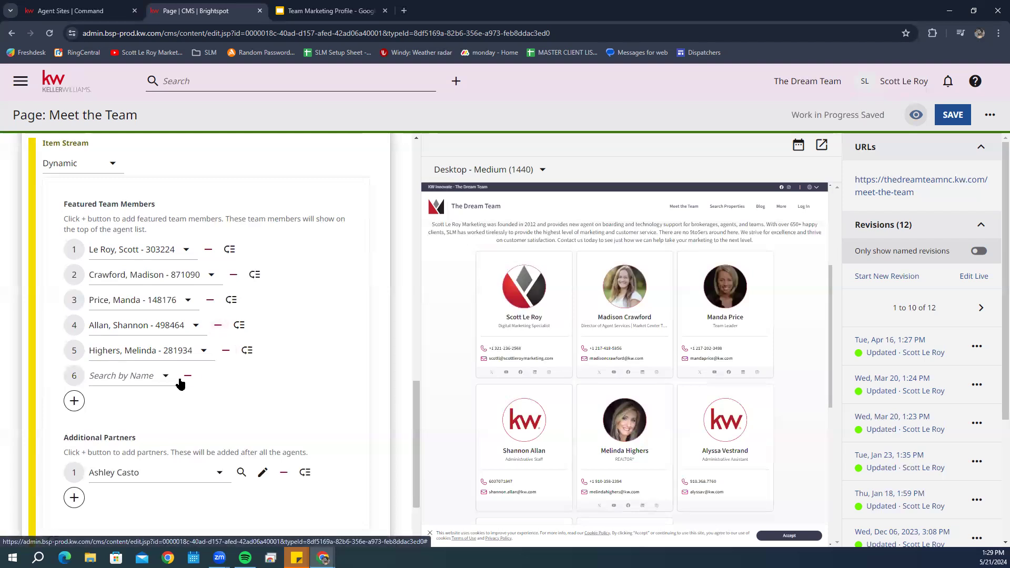
pyautogui.click(225, 350)
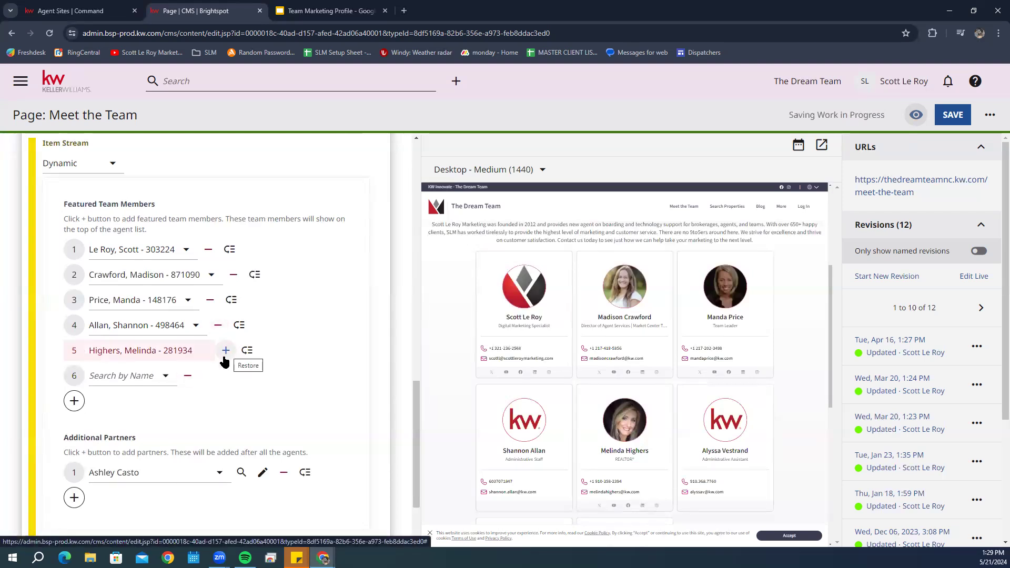
pyautogui.click(190, 354)
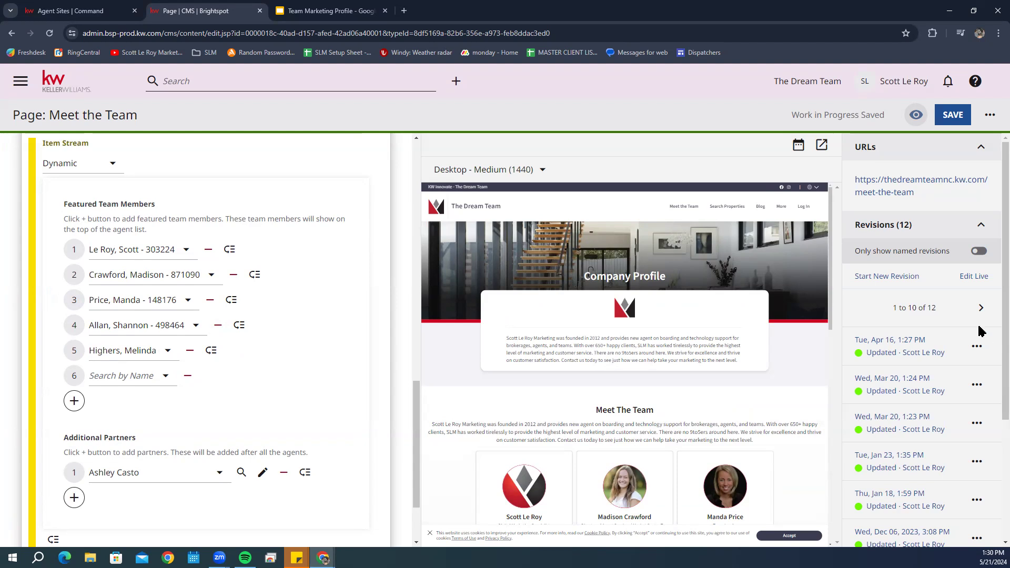
# Step: Add a second entry under Additional Partners and start creating a new partner for it
pyautogui.scroll(-2, 244, 379)
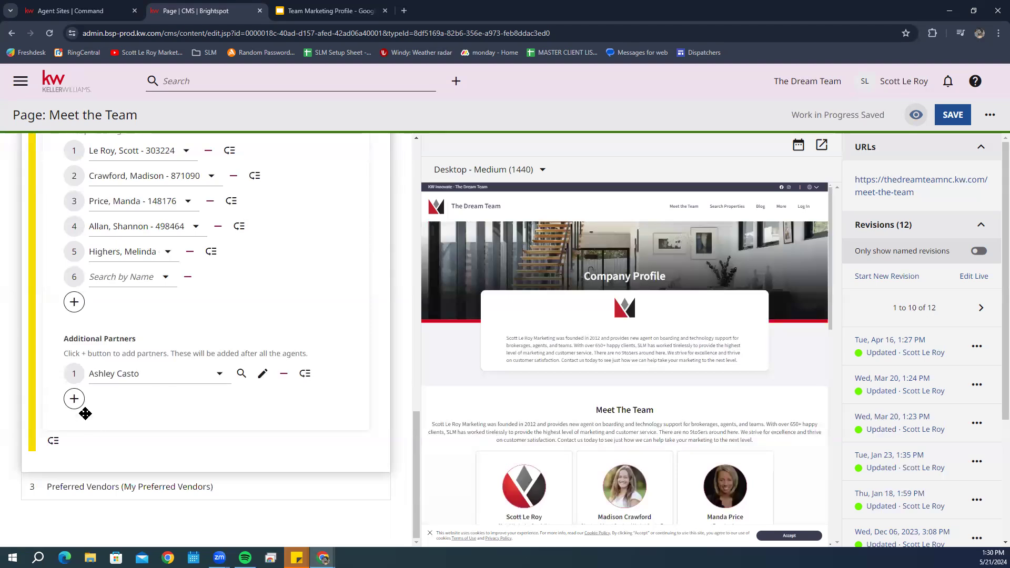
pyautogui.click(74, 398)
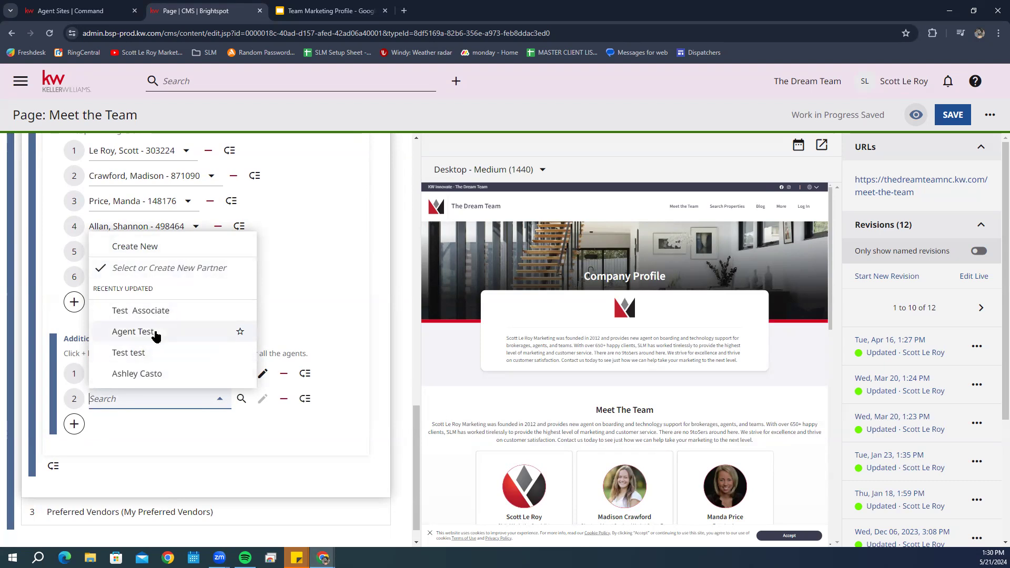
pyautogui.click(159, 251)
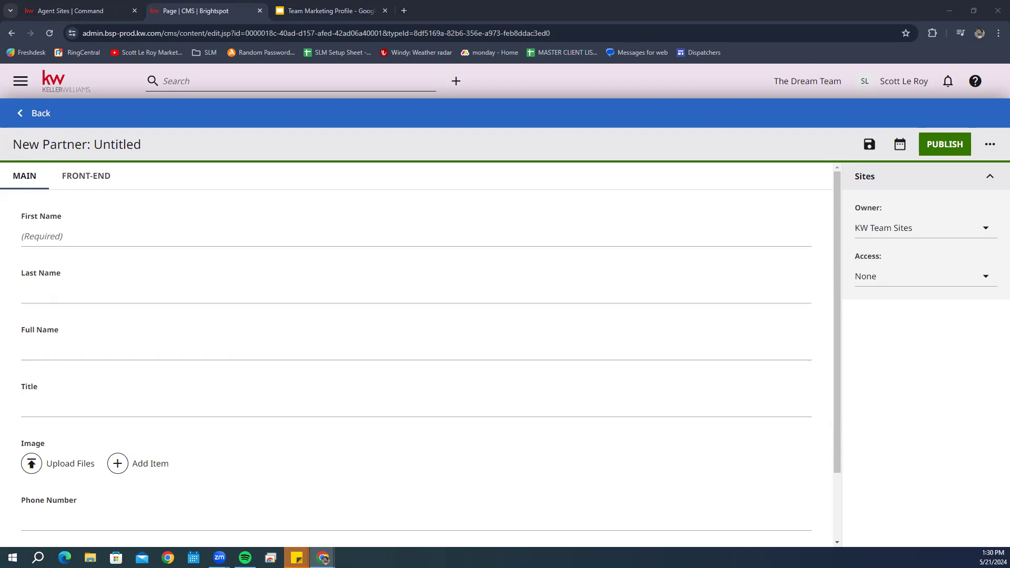
# Step: Examine the new partner form's name, title, image, phone and email fields and return to the Meet the Team page without publishing
pyautogui.scroll(-2, 205, 415)
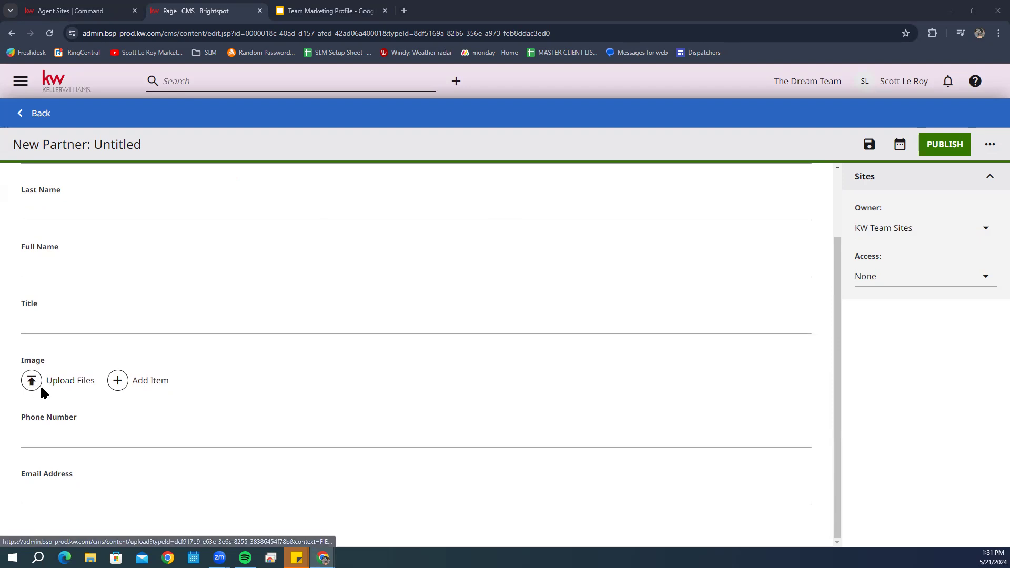
pyautogui.click(62, 435)
pyautogui.click(84, 487)
pyautogui.click(104, 438)
pyautogui.click(100, 492)
pyautogui.click(138, 432)
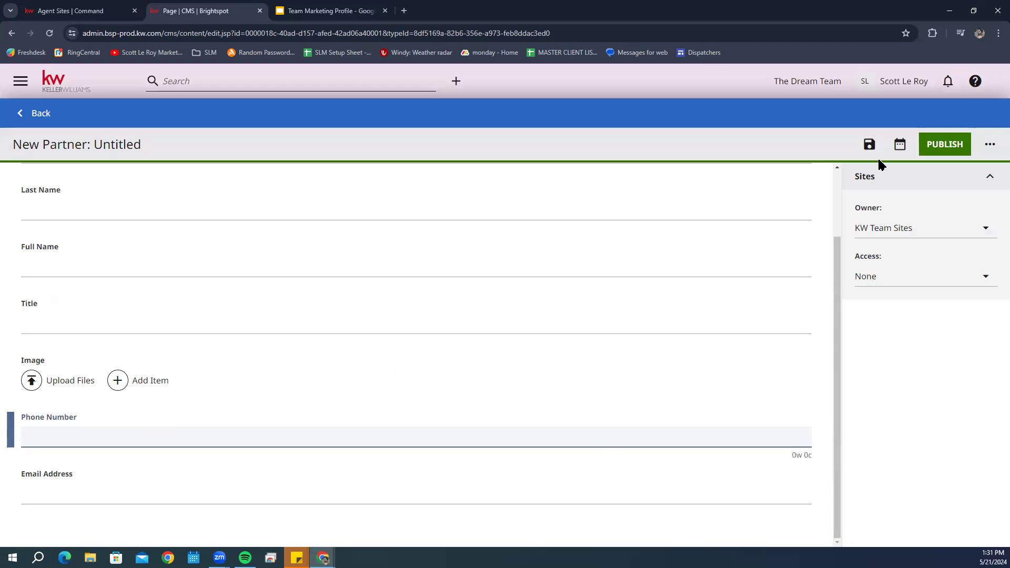
pyautogui.click(934, 149)
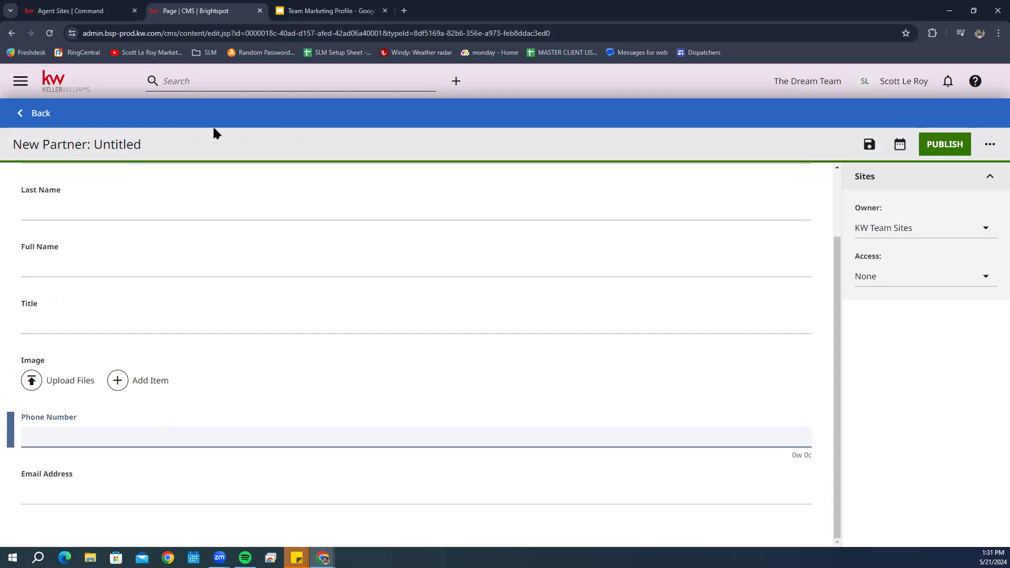
pyautogui.click(37, 114)
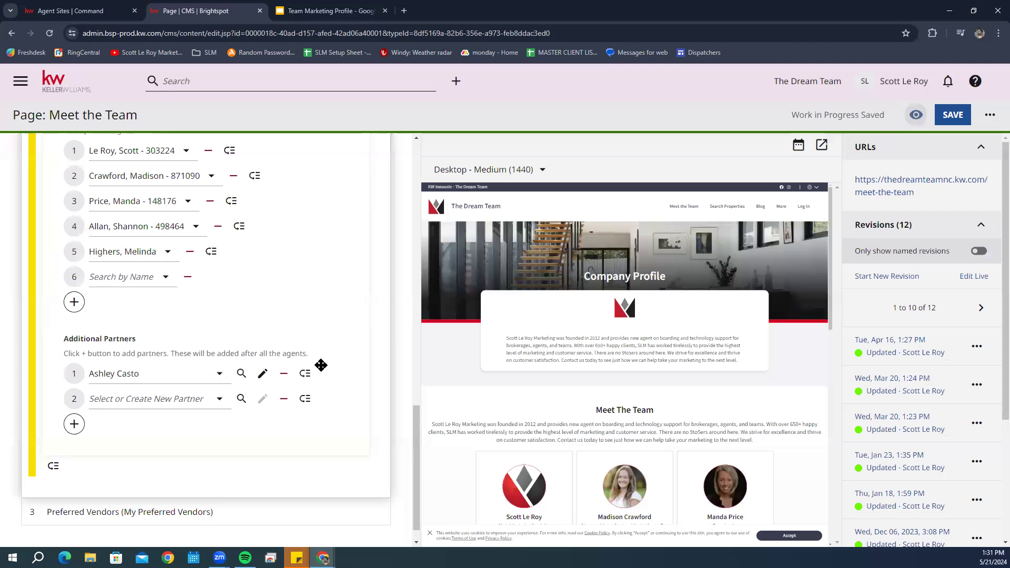
# Step: Select Test Associate as the second additional partner and check its card at the end of the team list in the preview
pyautogui.click(152, 398)
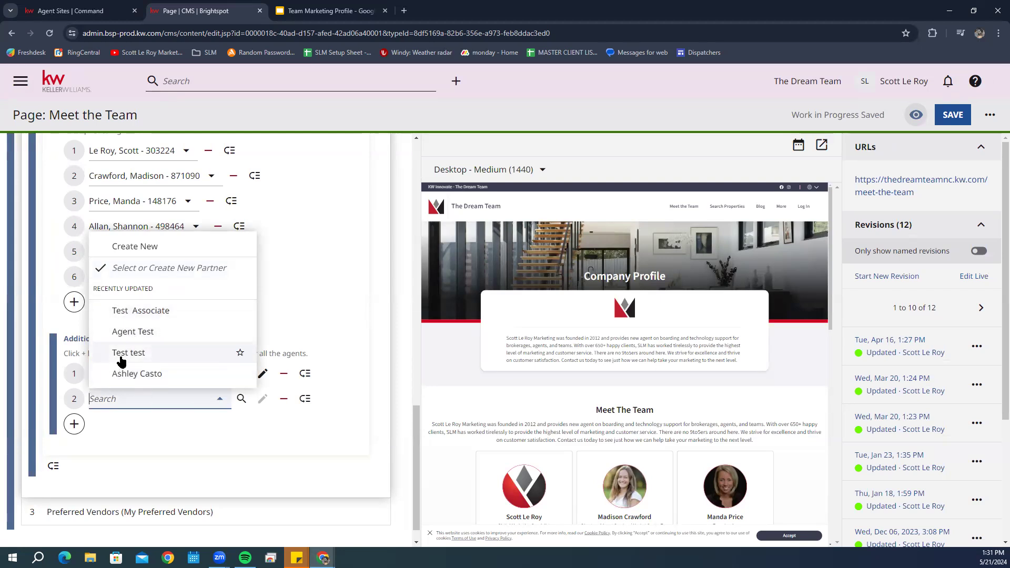
pyautogui.click(160, 312)
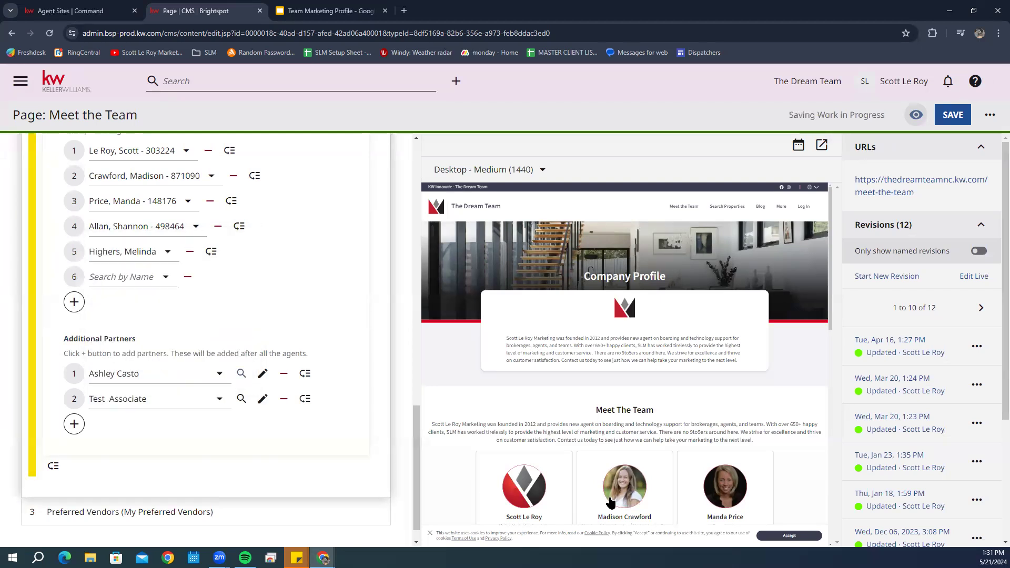
pyautogui.scroll(-3, 733, 376)
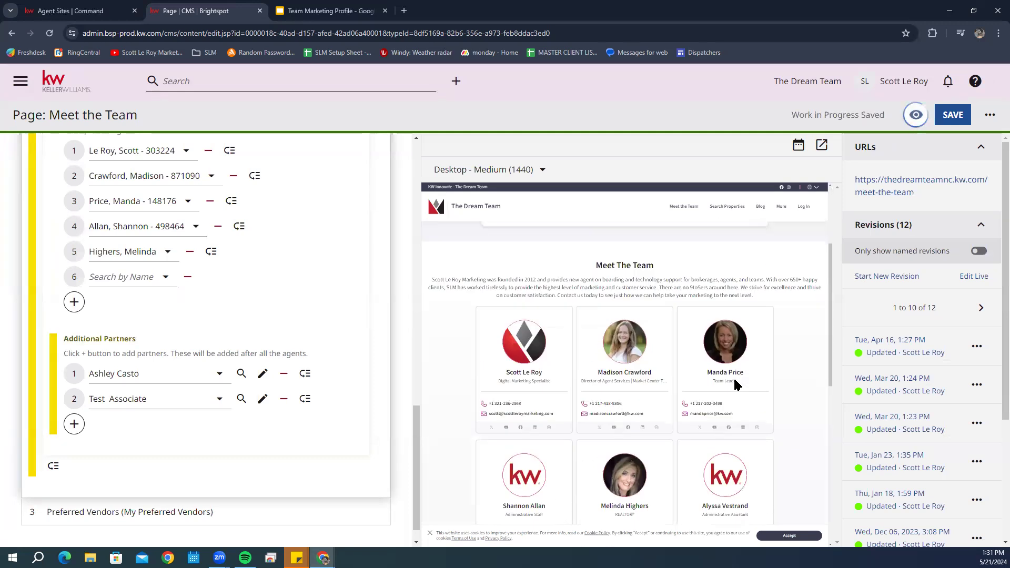
pyautogui.scroll(-8, 735, 386)
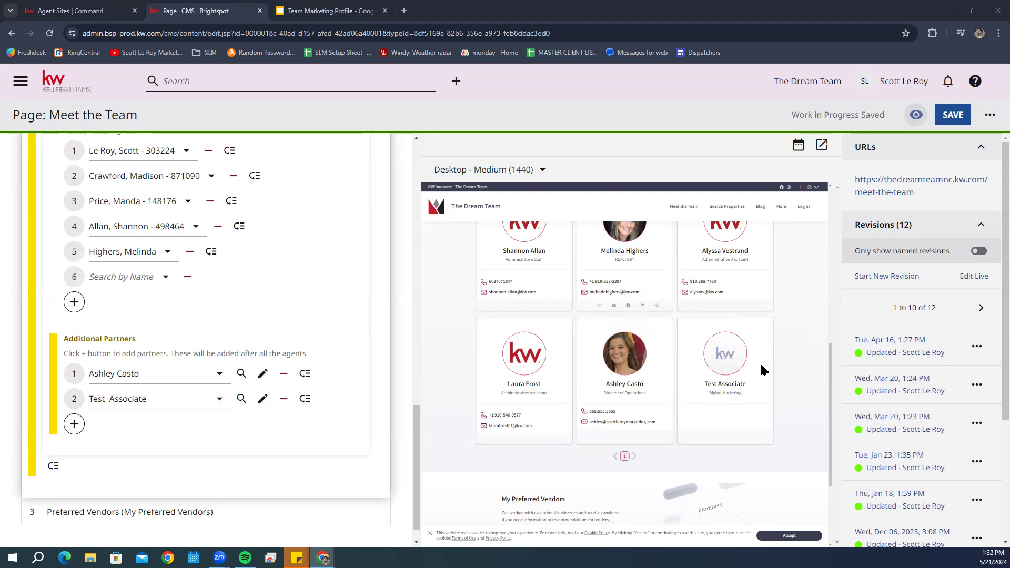
# Step: Look over the featured members and partners once more and remove Test Associate from the additional partners
pyautogui.scroll(7, 199, 280)
pyautogui.scroll(-3, 231, 365)
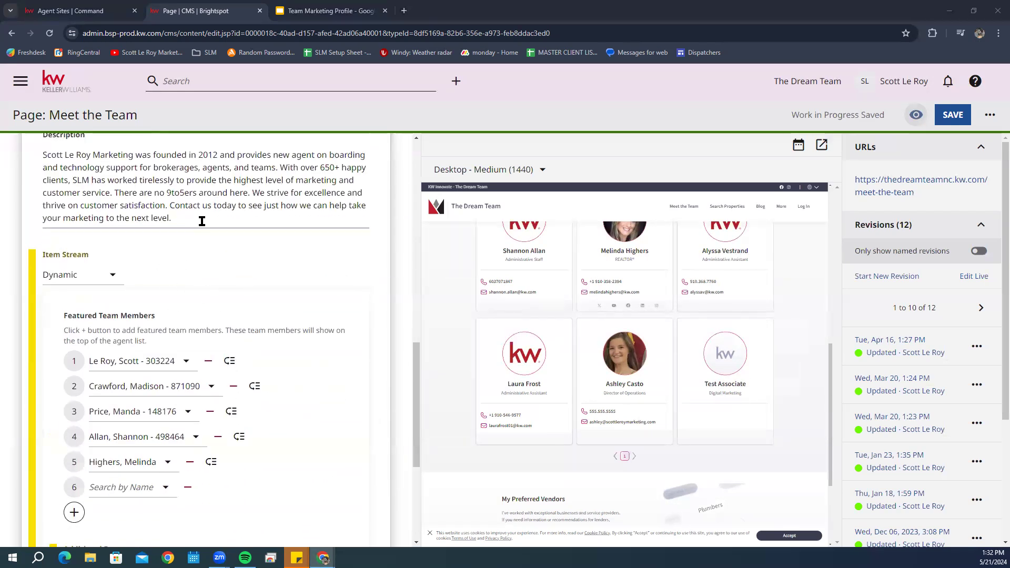
pyautogui.scroll(-1, 207, 320)
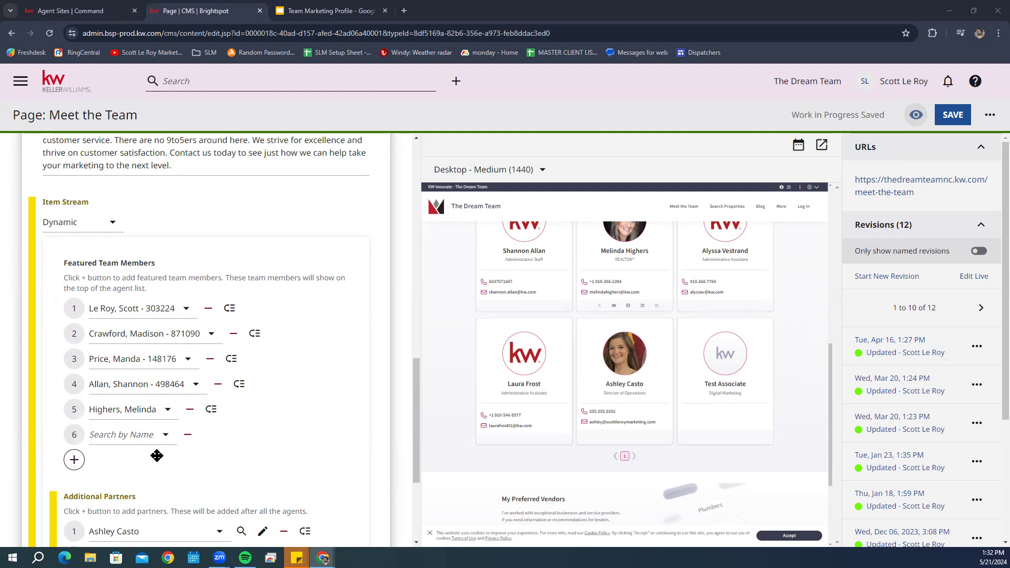
pyautogui.scroll(-1, 156, 453)
pyautogui.scroll(-2, 155, 448)
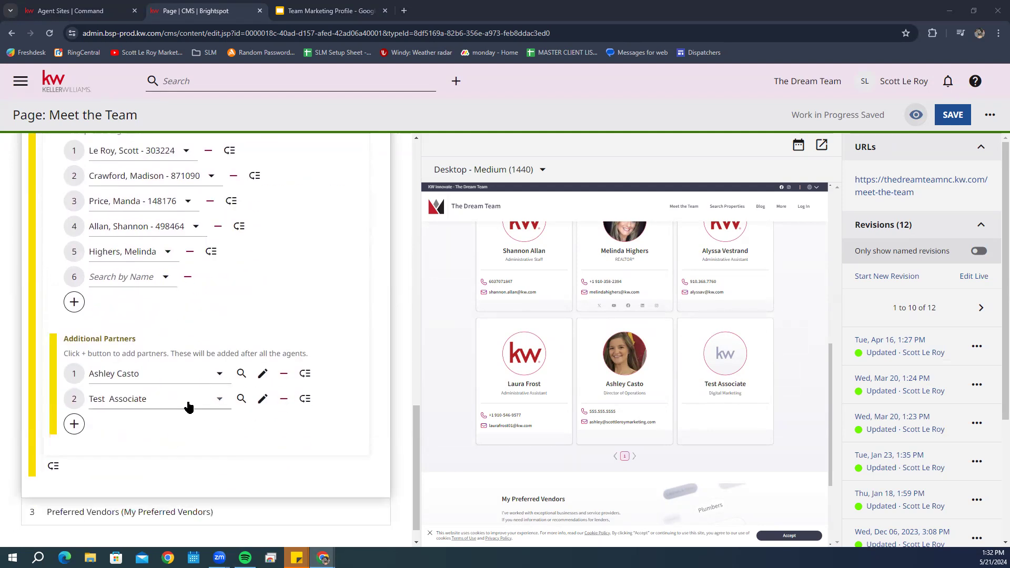
pyautogui.moveTo(188, 401)
pyautogui.mouseDown()
pyautogui.moveTo(185, 378)
pyautogui.moveTo(185, 397)
pyautogui.mouseUp()
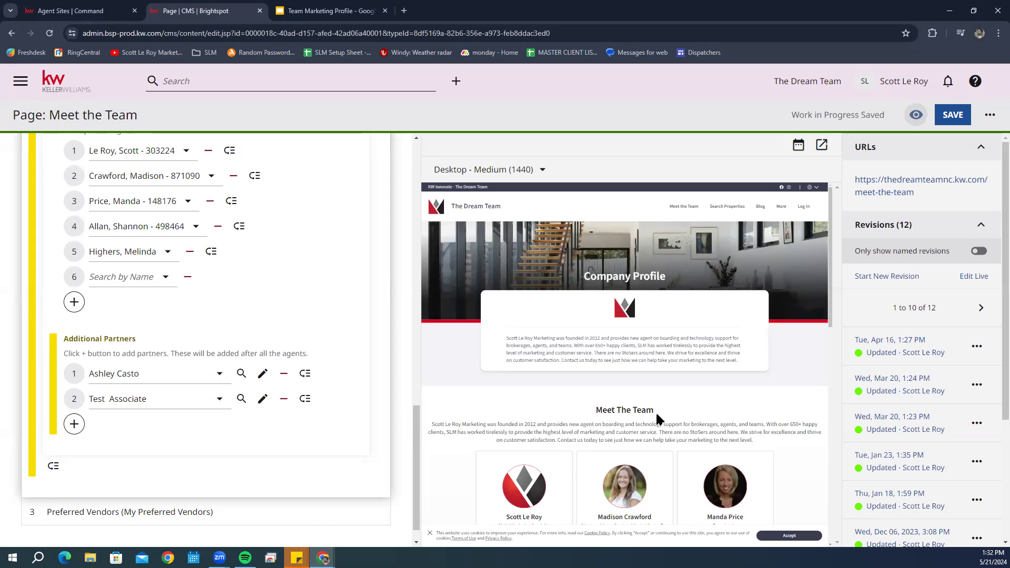
pyautogui.scroll(-1, 658, 419)
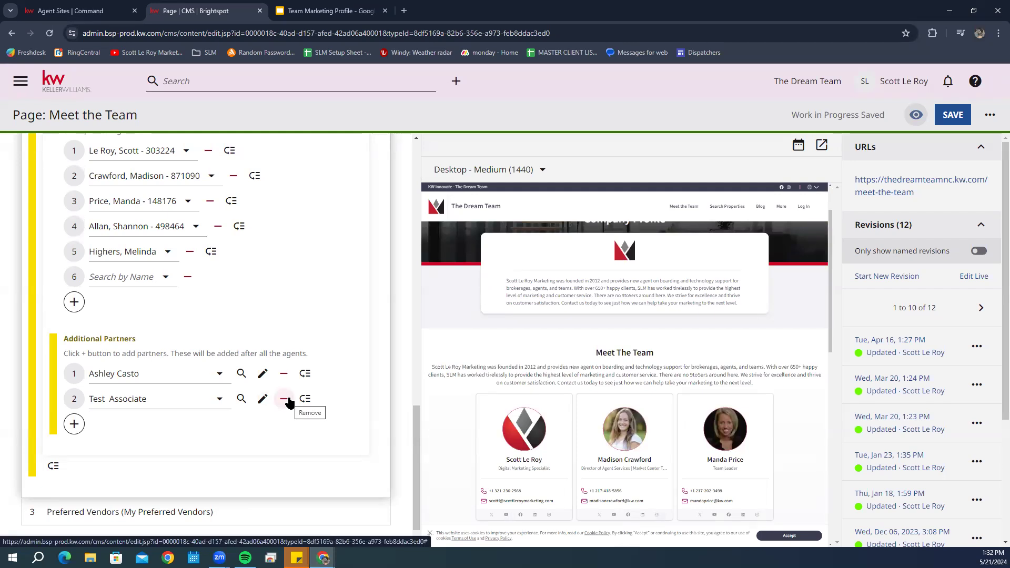
pyautogui.click(285, 400)
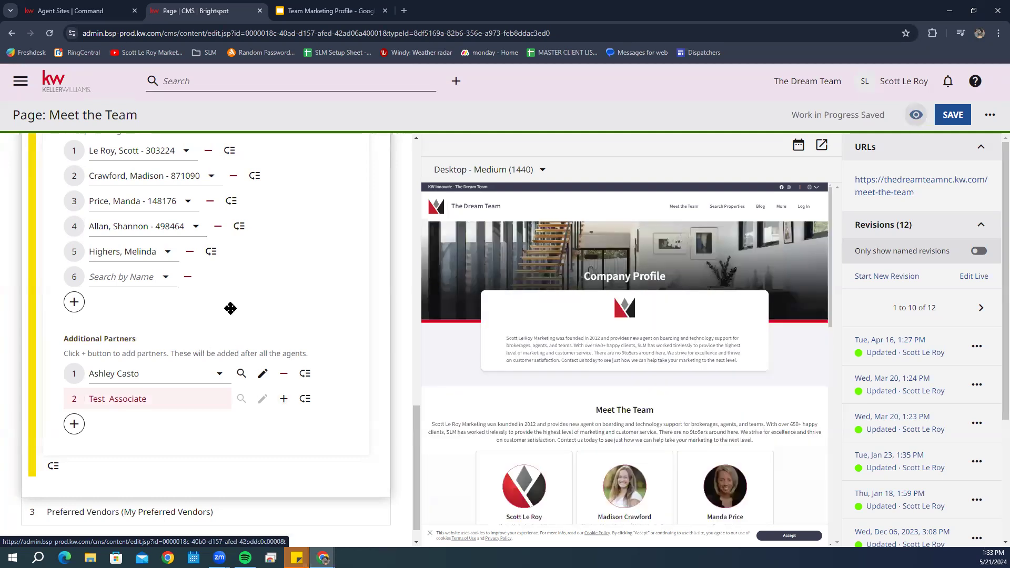
# Step: Leave the Meet the Team page for the site dashboard and open the Homepage for editing
pyautogui.scroll(10, 371, 293)
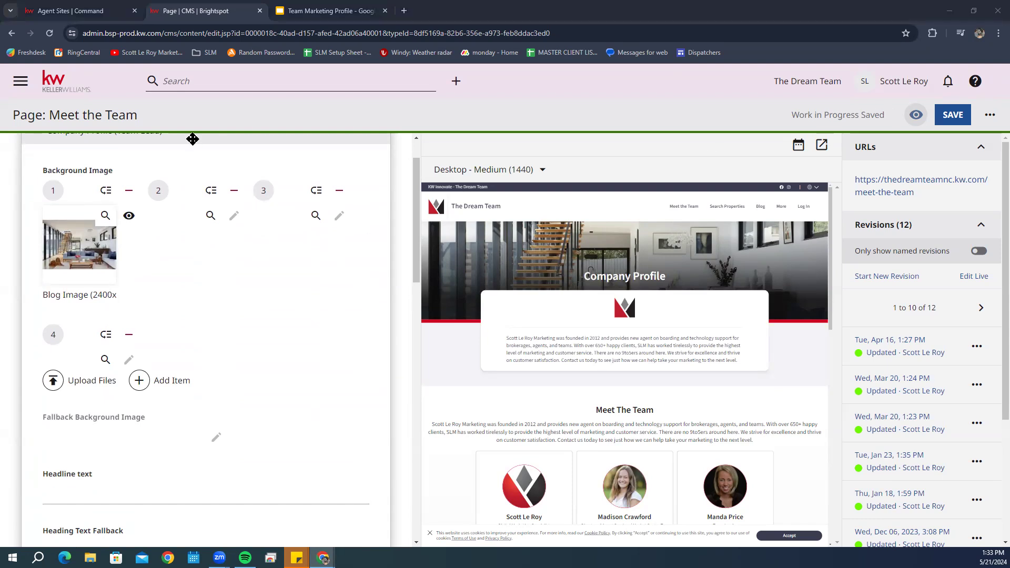
pyautogui.scroll(1, 192, 158)
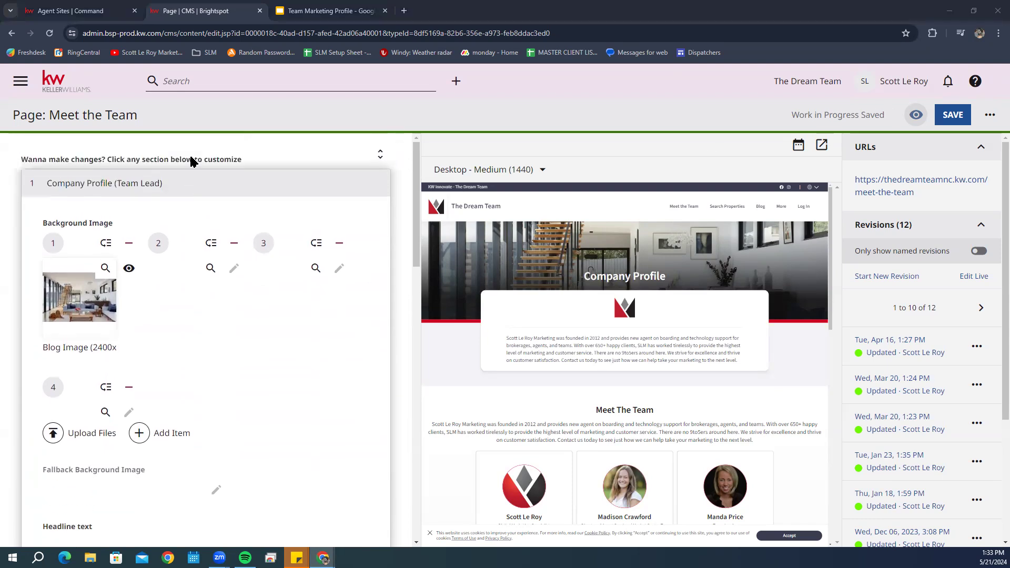
pyautogui.click(74, 82)
pyautogui.click(552, 101)
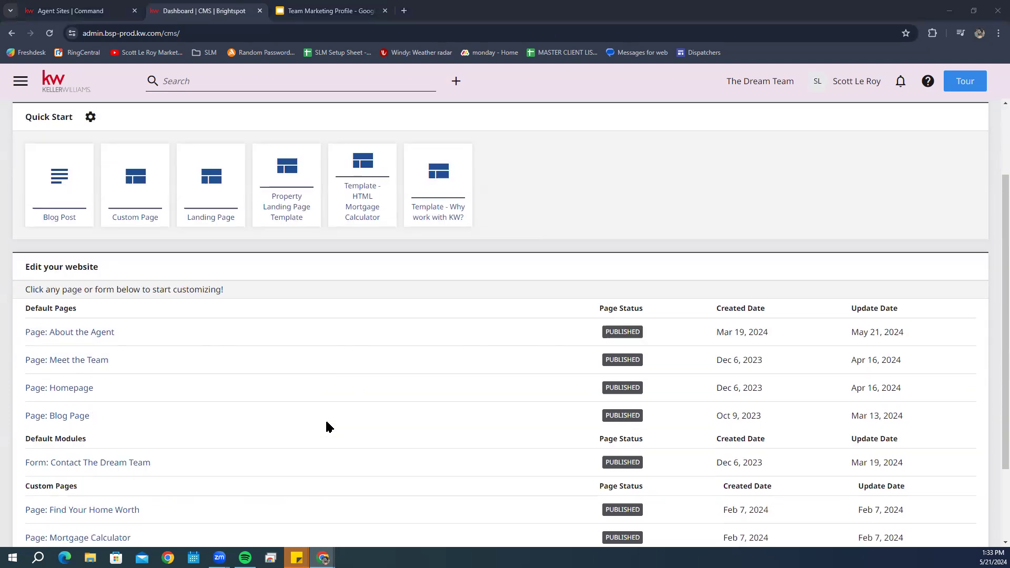
pyautogui.scroll(-2, 327, 426)
pyautogui.click(75, 387)
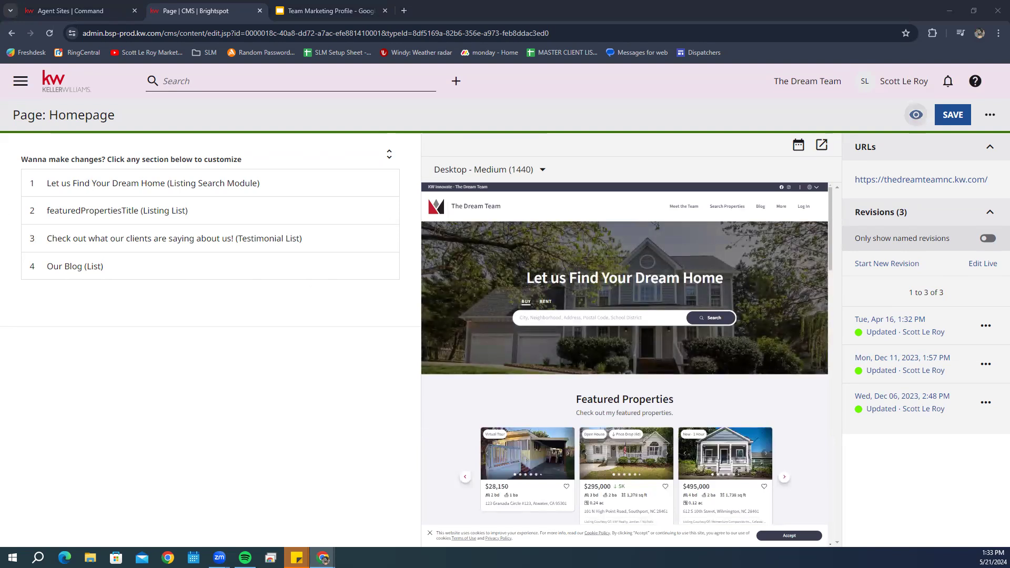
# Step: Reopen the Meet the Team page from the dashboard, collapse the Meet The Team section and expand Preferred Vendors
pyautogui.click(61, 77)
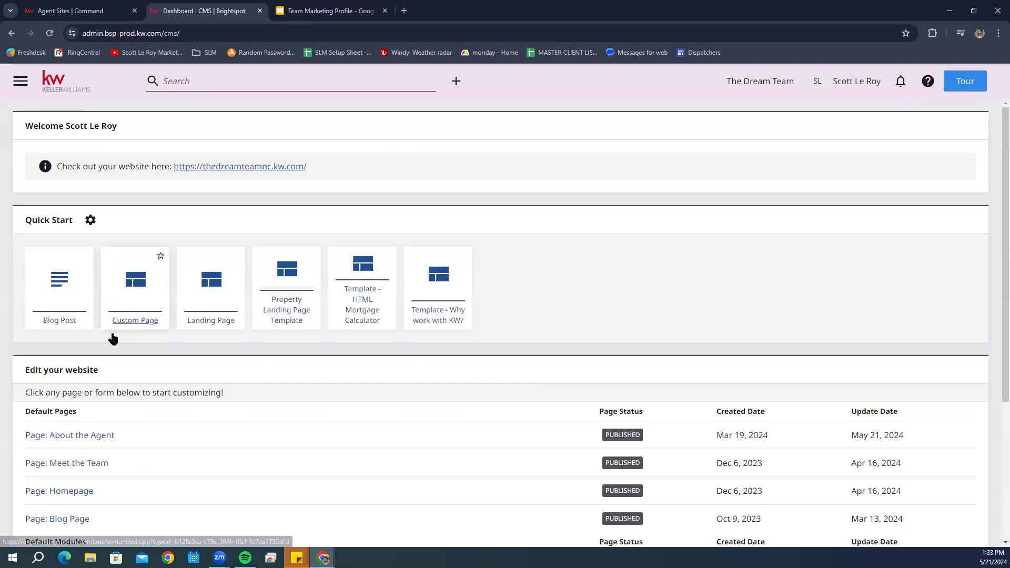
pyautogui.click(97, 464)
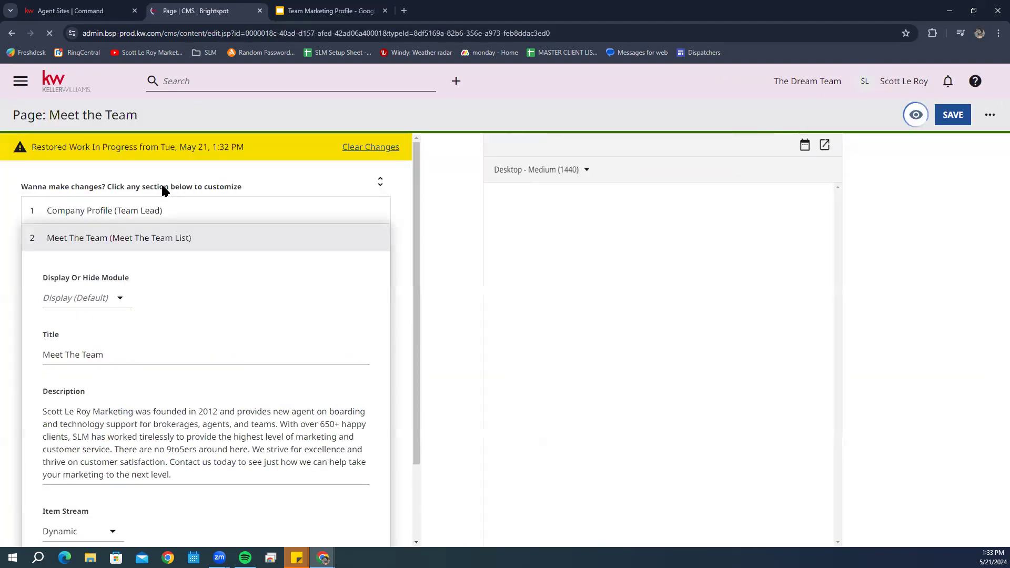
pyautogui.click(50, 237)
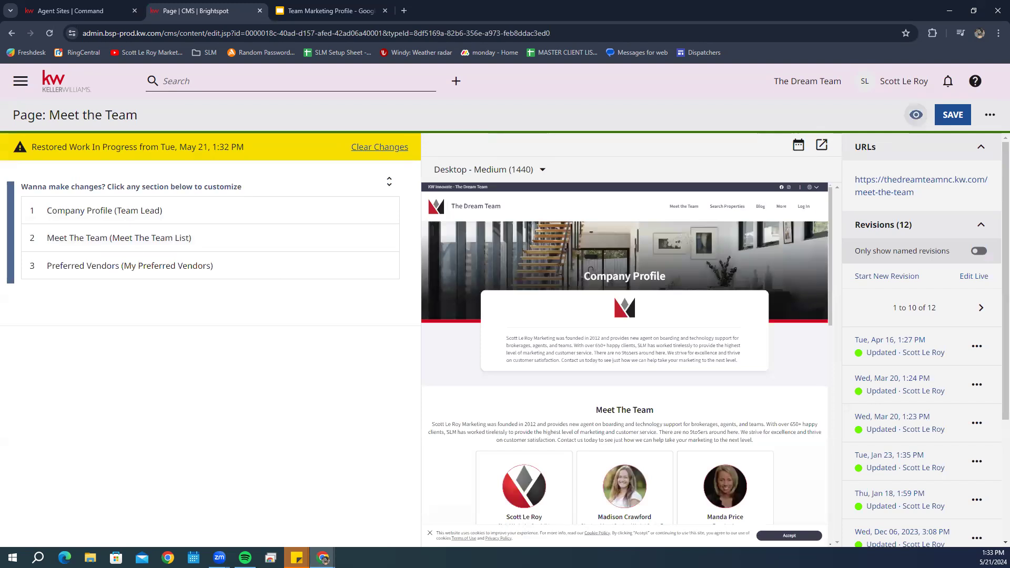
pyautogui.click(60, 269)
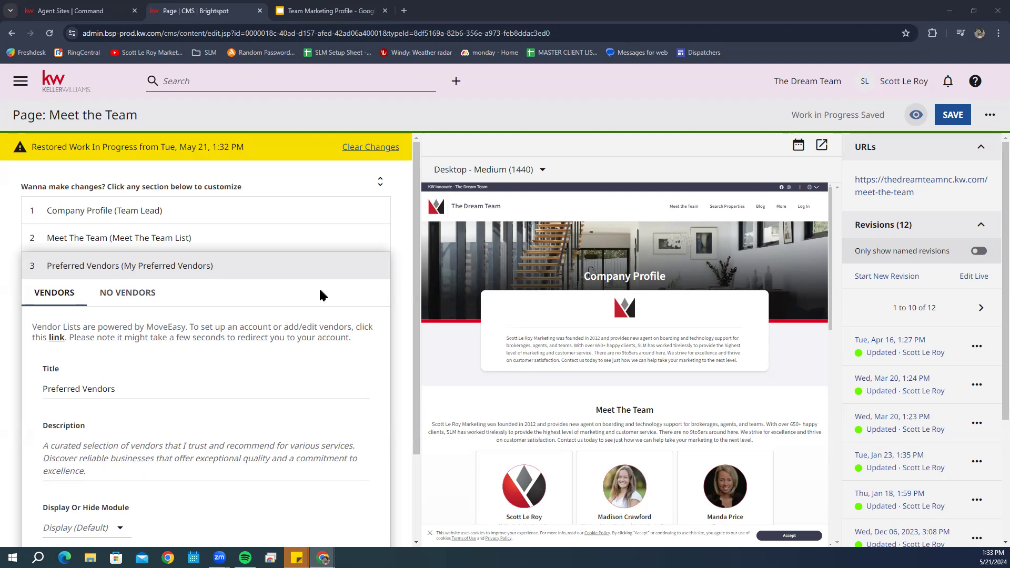
# Step: Open the MoveEasy vendor account linked in the Preferred Vendors section and start a new vendor entry
pyautogui.scroll(-2, 323, 293)
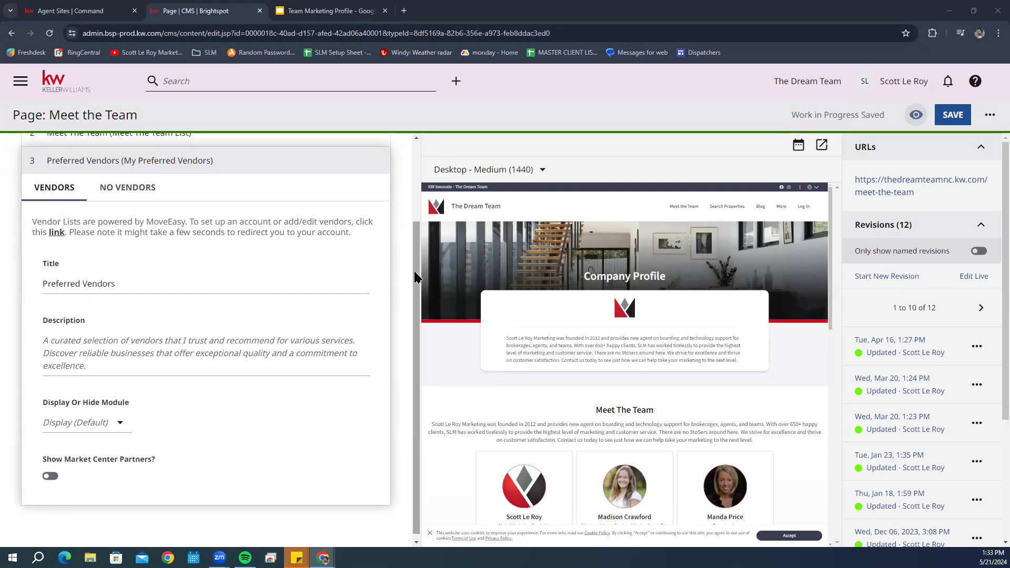
pyautogui.click(65, 231)
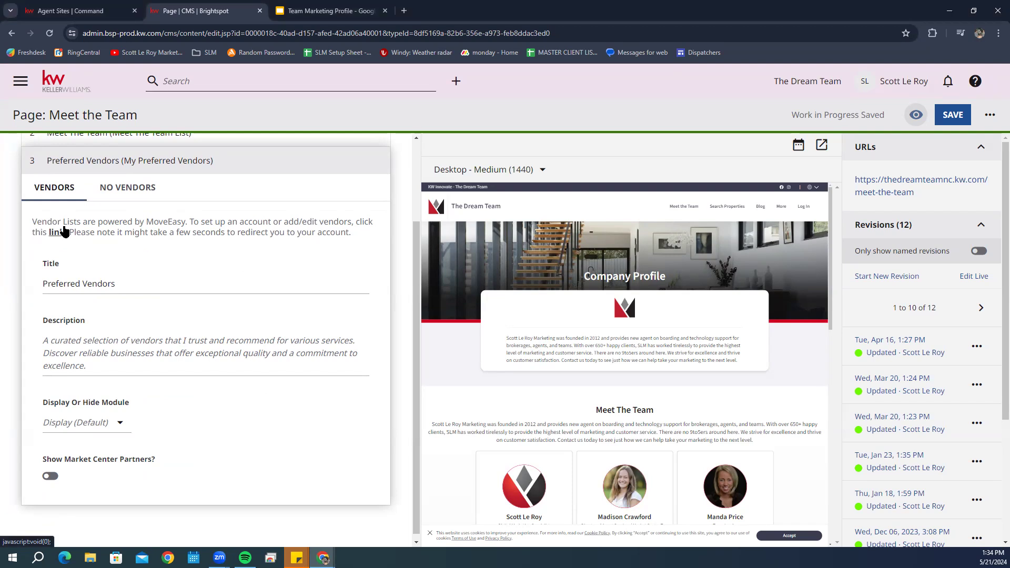
pyautogui.click(55, 233)
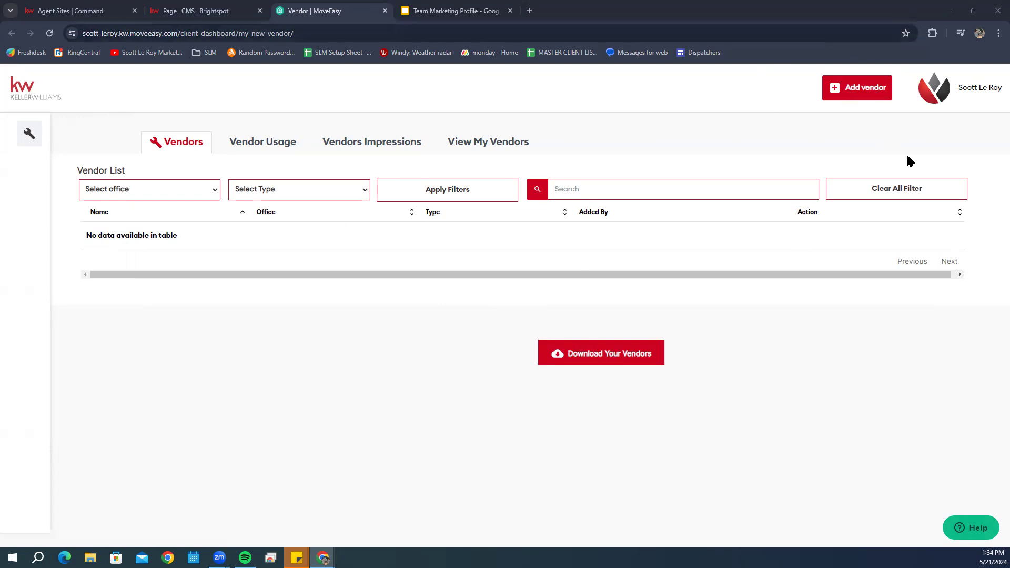
pyautogui.click(872, 90)
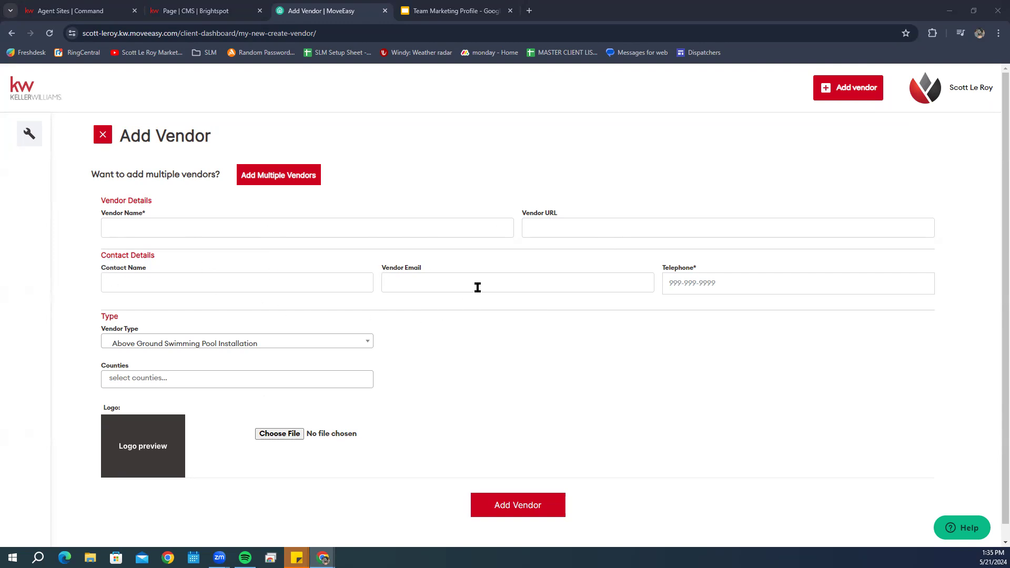
pyautogui.click(713, 288)
# Step: Browse the available vendor types for the new vendor and search them for "Pest c"
pyautogui.click(198, 345)
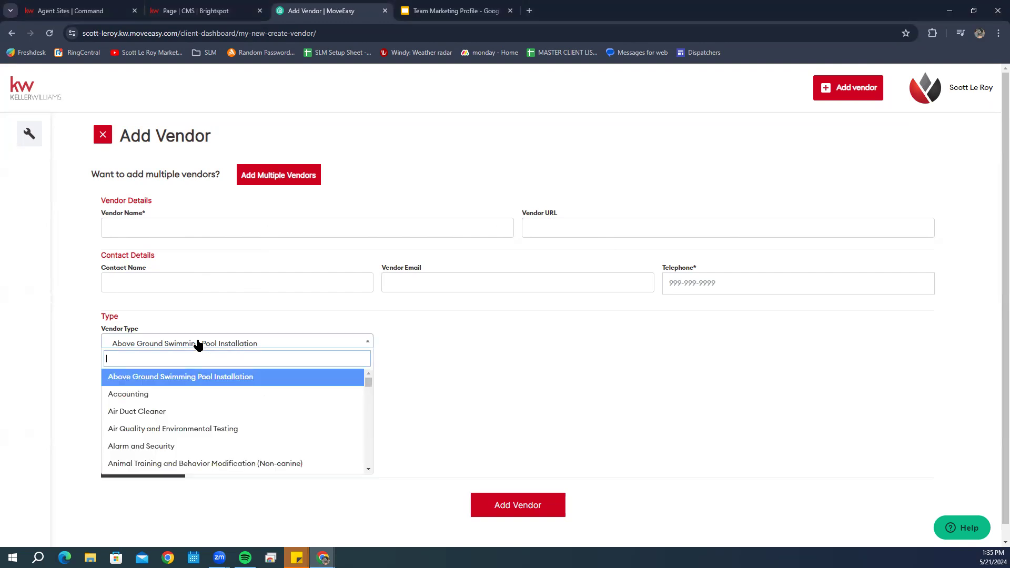
pyautogui.scroll(-5, 185, 381)
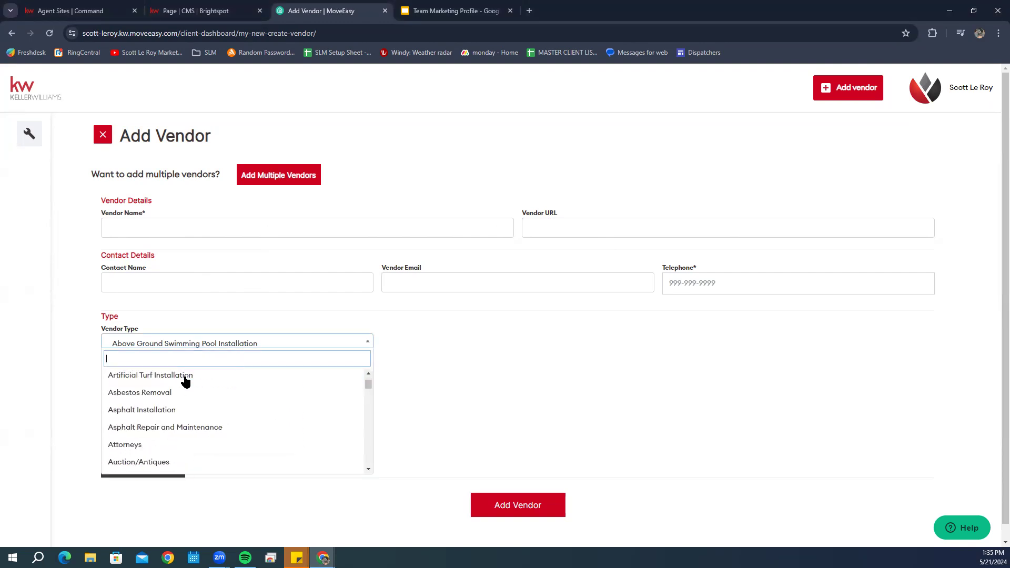
pyautogui.scroll(-10, 186, 381)
pyautogui.scroll(3, 185, 381)
pyautogui.scroll(3, 185, 381)
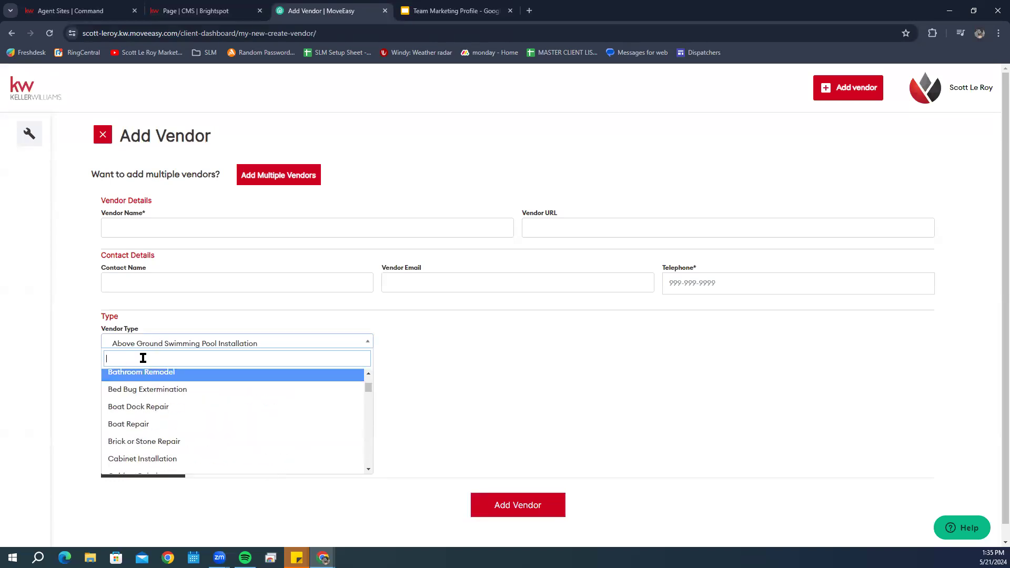
pyautogui.write('Pest c')
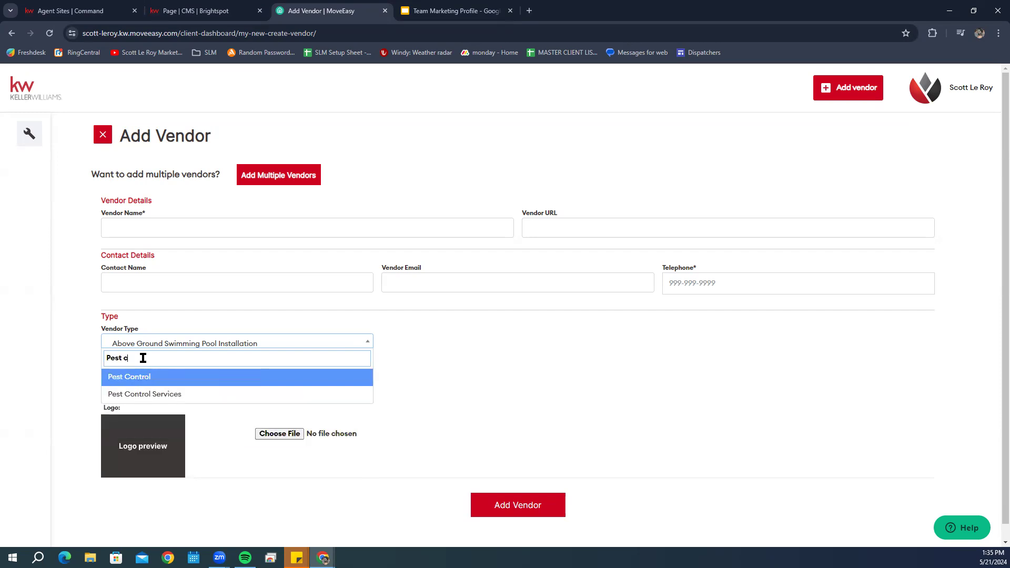
pyautogui.click(537, 343)
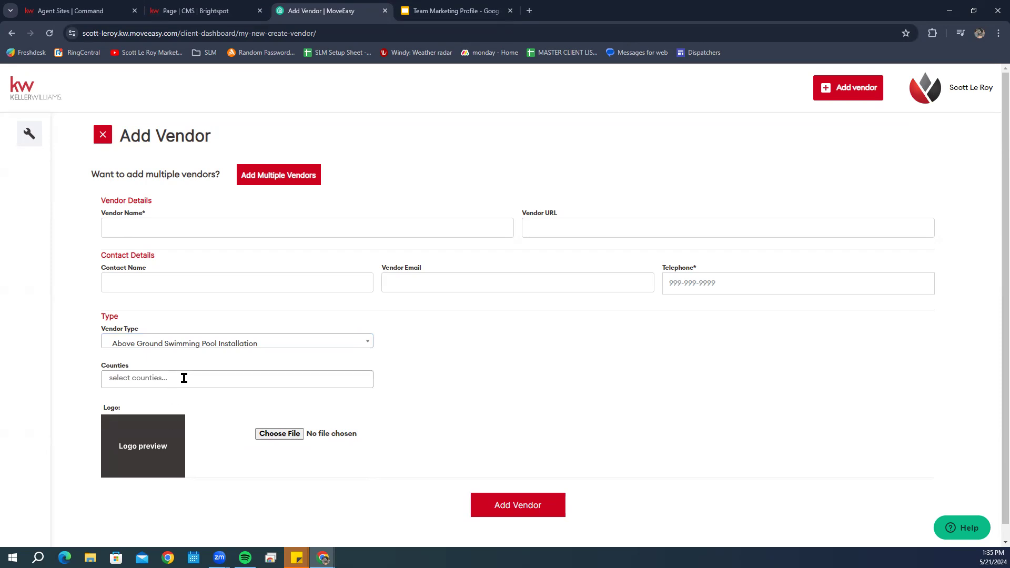
# Step: Search the vendor types for "pest", set the type to Pest Control and look at the selectable counties
pyautogui.click(206, 345)
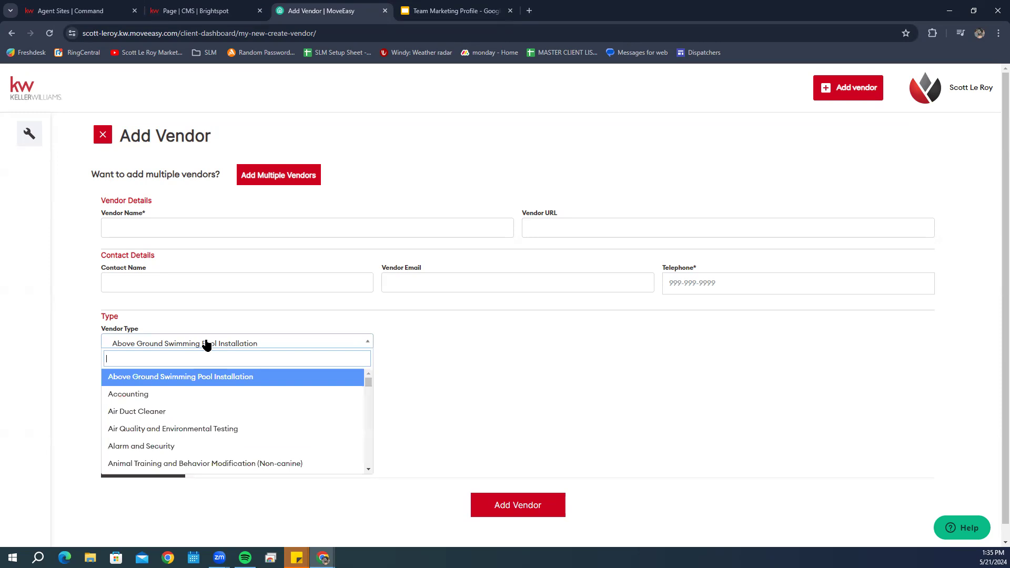
pyautogui.write('pest')
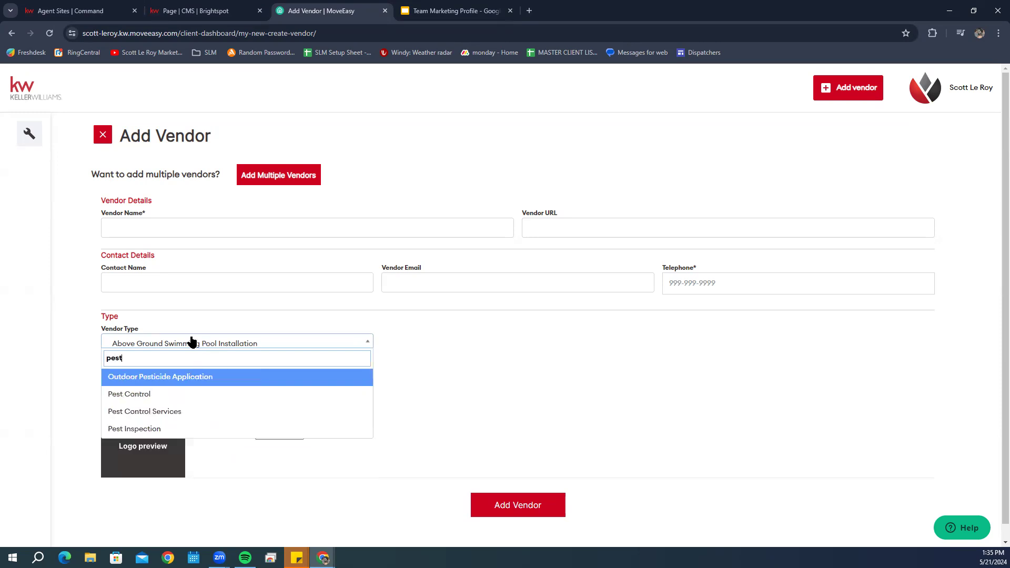
pyautogui.click(164, 393)
pyautogui.click(267, 383)
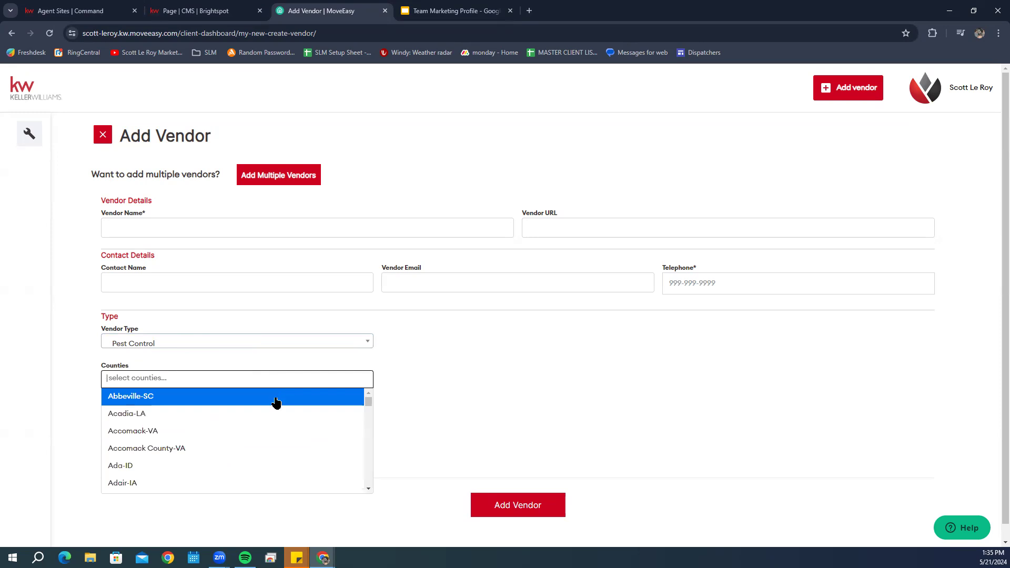
pyautogui.click(537, 372)
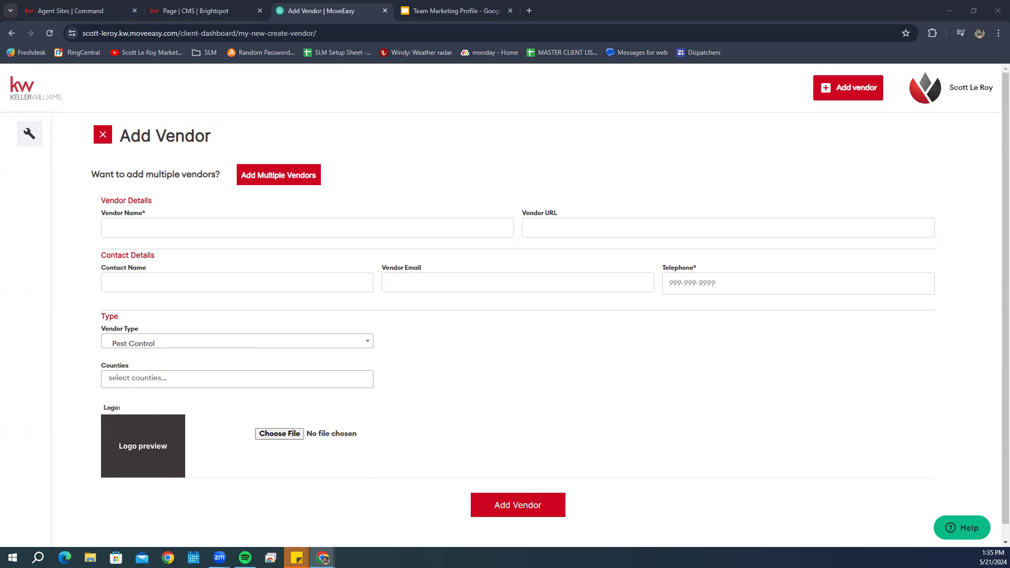
# Step: Return to the Meet the Team page in Brightspot and examine the My Preferred Vendors module in the preview
pyautogui.click(200, 11)
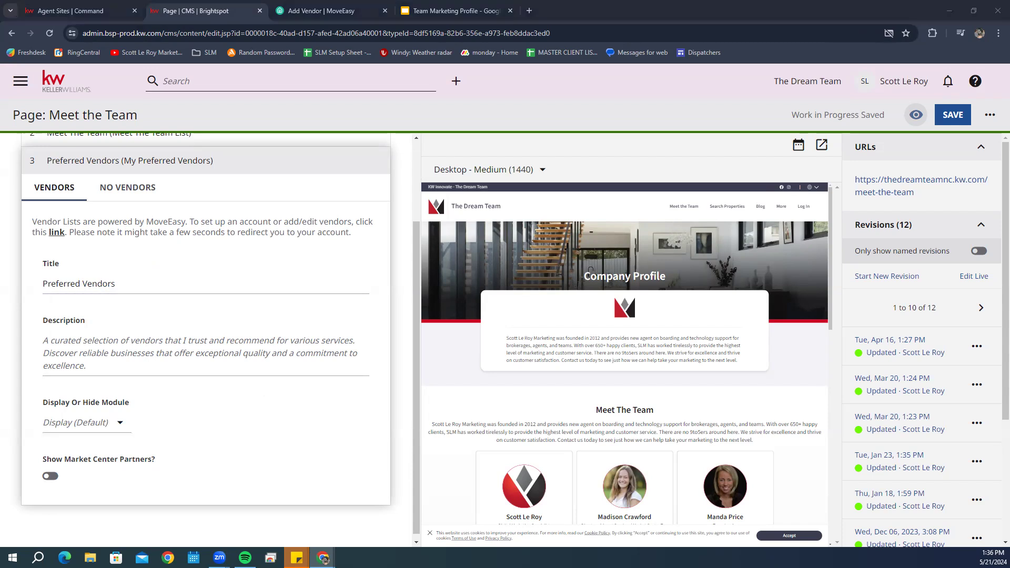
pyautogui.scroll(-5, 711, 431)
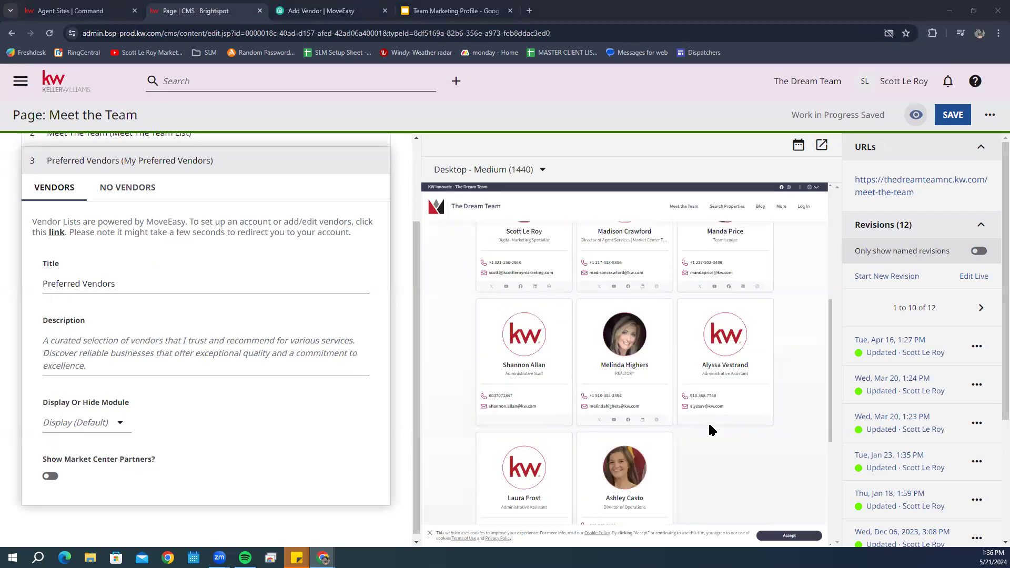
pyautogui.scroll(-3, 712, 430)
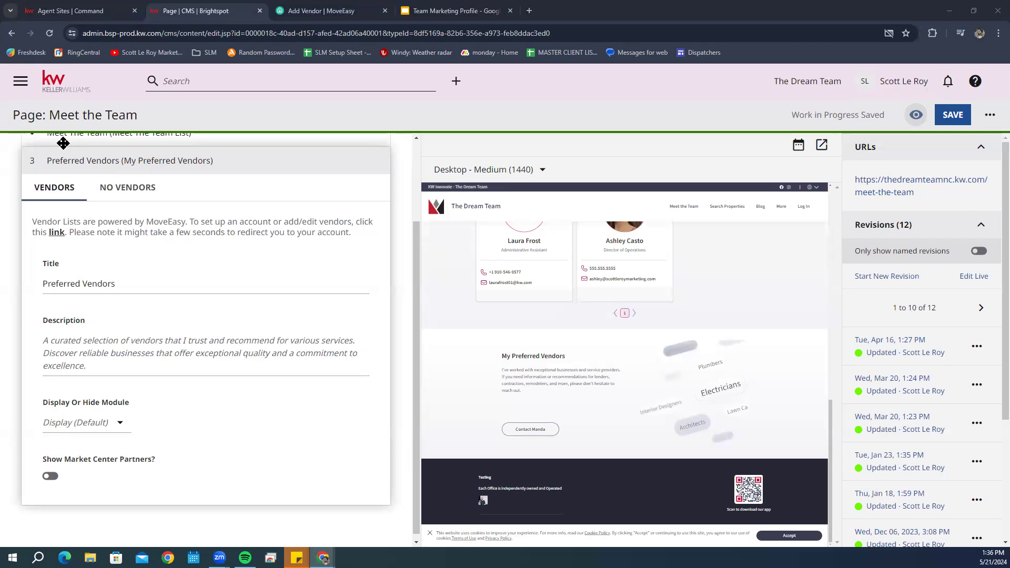
# Step: Check the Preferred Vendors settings, including the display or hide choices, and collapse the section
pyautogui.scroll(2, 167, 355)
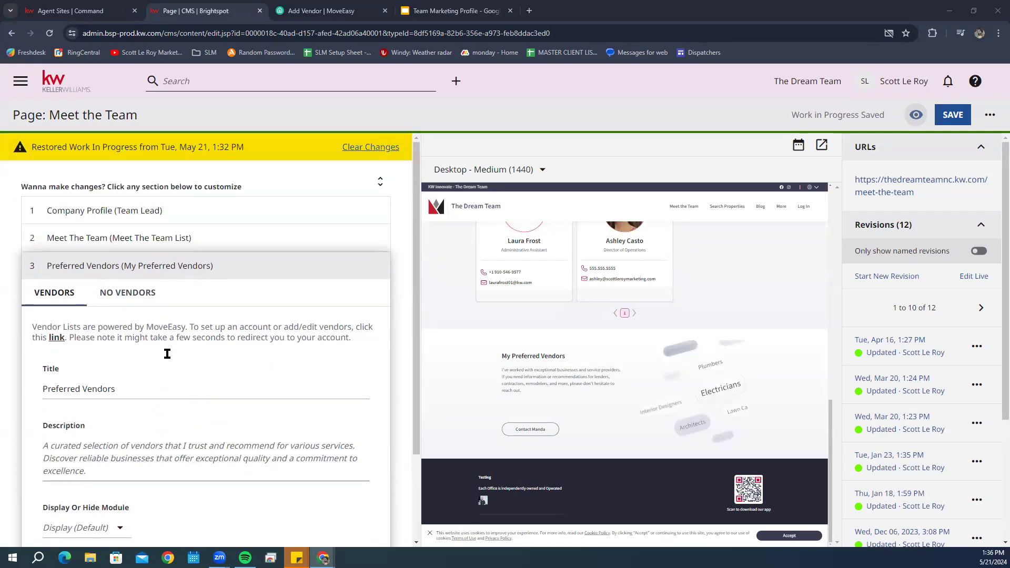
pyautogui.scroll(-2, 108, 442)
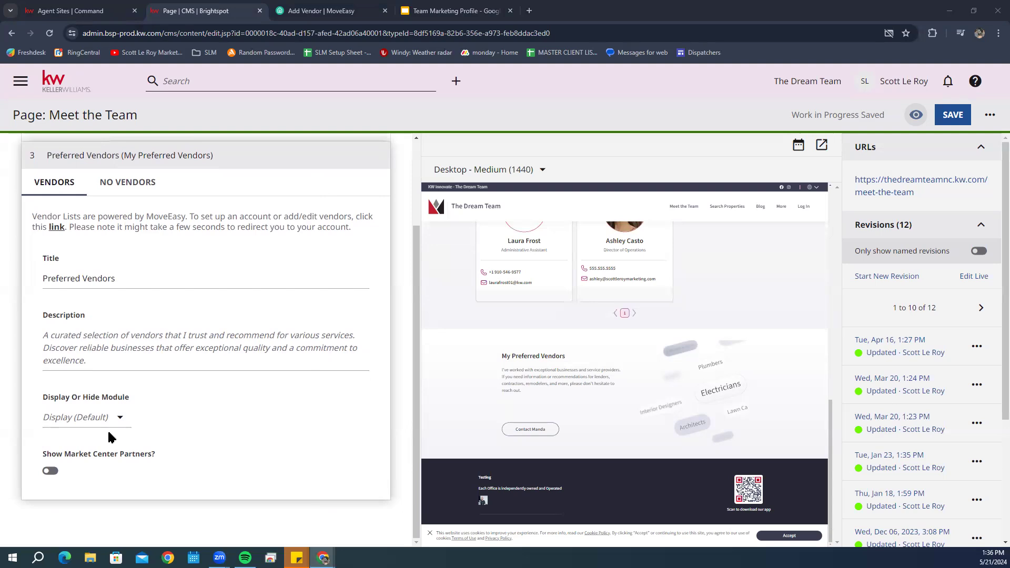
pyautogui.click(91, 417)
pyautogui.click(90, 415)
pyautogui.scroll(3, 97, 258)
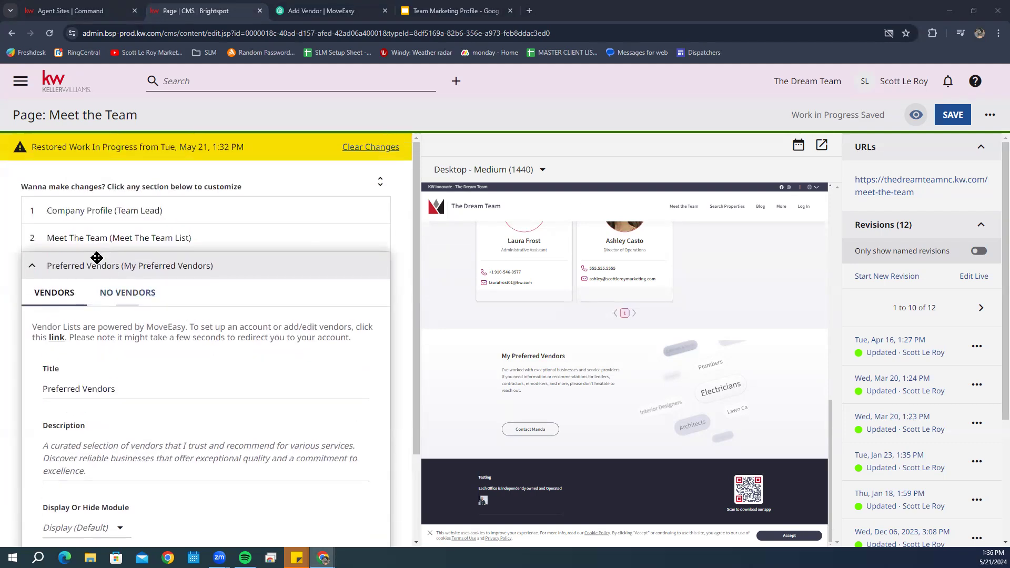
pyautogui.click(70, 262)
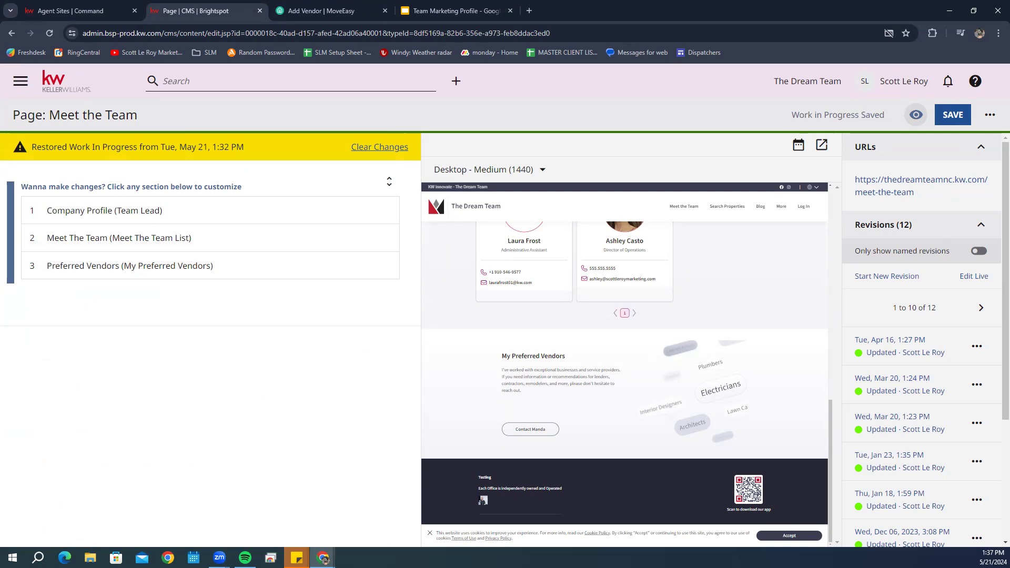
# Step: Clear the restored work in progress on Meet the Team, leave the page and open the Homepage from the dashboard
pyautogui.click(379, 150)
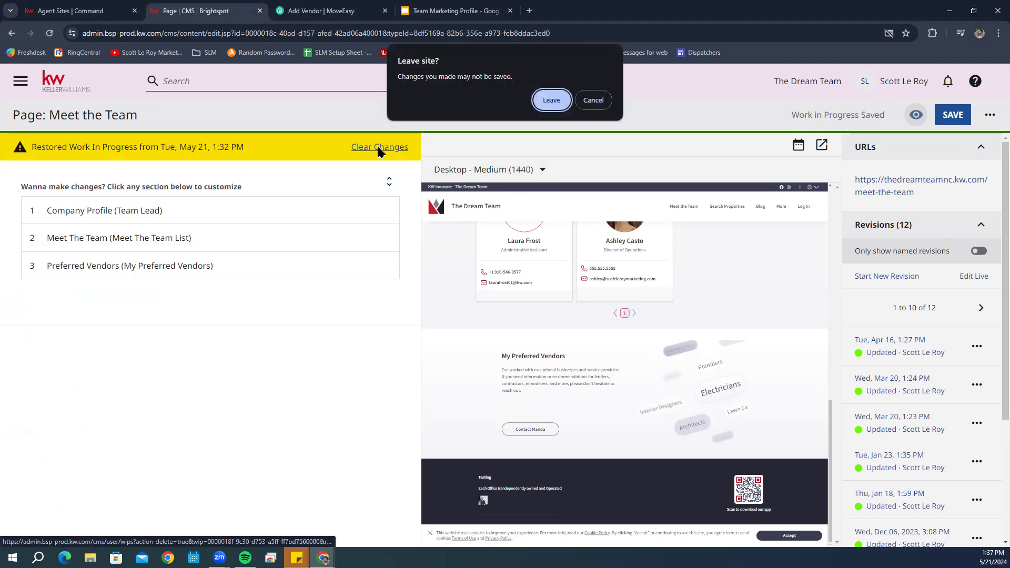
pyautogui.click(551, 100)
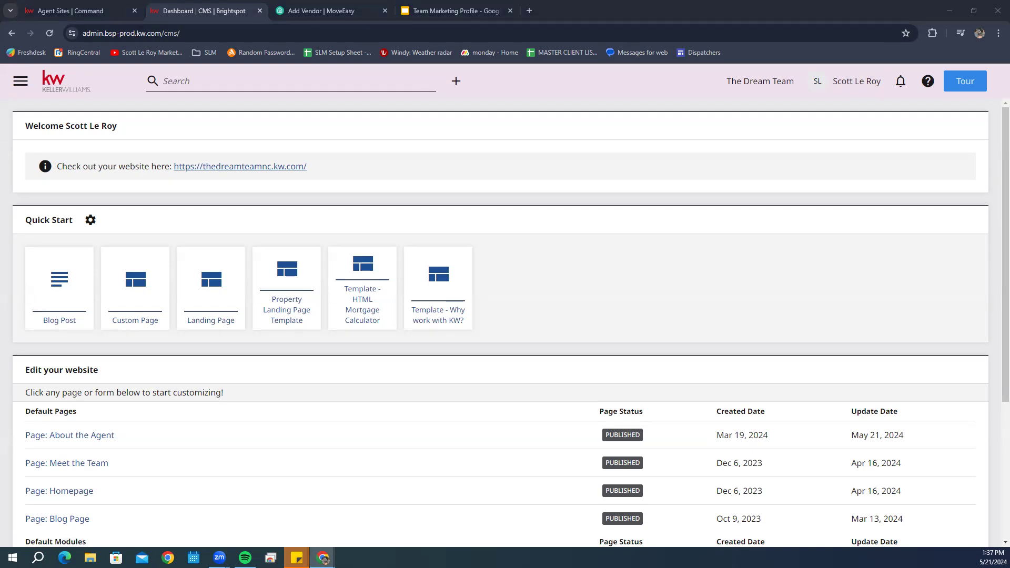
pyautogui.scroll(-2, 463, 411)
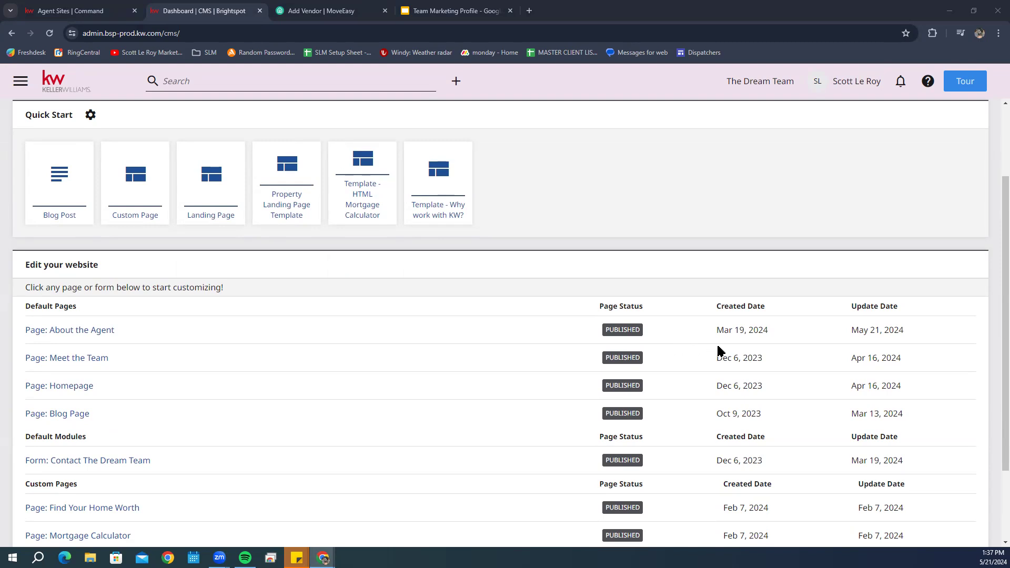
pyautogui.click(70, 386)
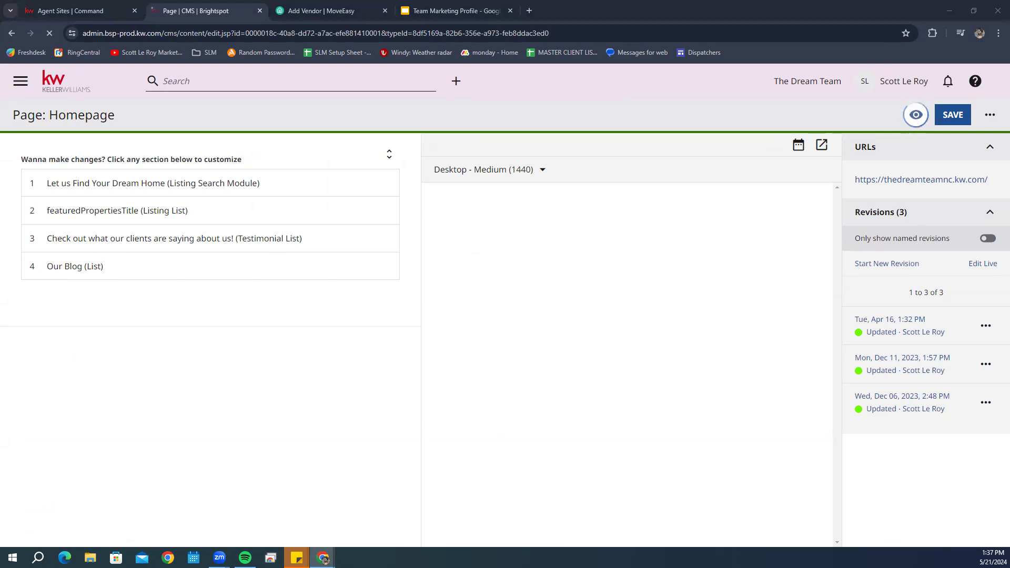
# Step: Expand the Let us Find Your Dream Home search module and review its title, carousel image options and default fallback images
pyautogui.click(185, 174)
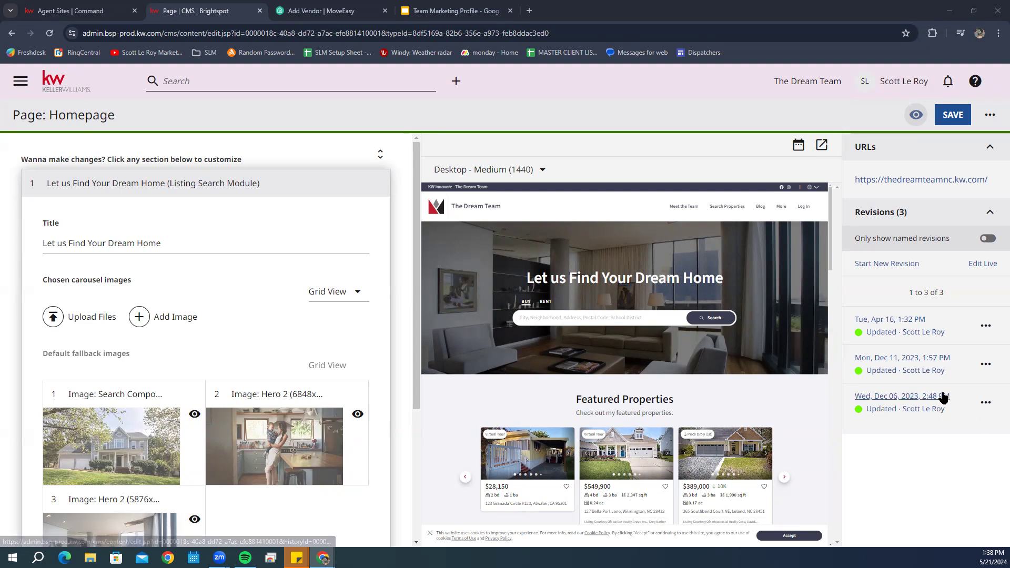
pyautogui.moveTo(534, 276); pyautogui.dragTo(733, 274)
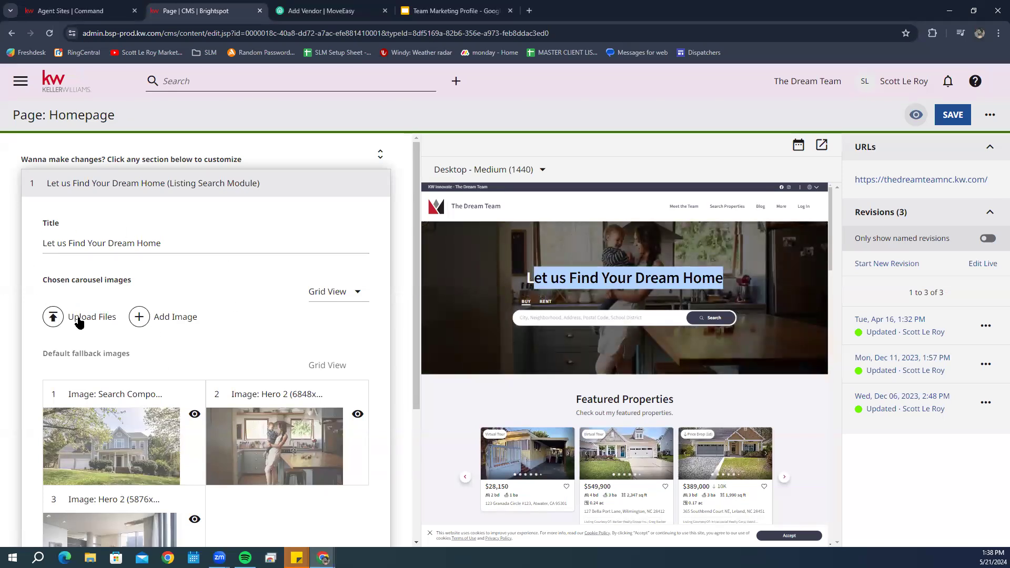
pyautogui.scroll(-4, 180, 367)
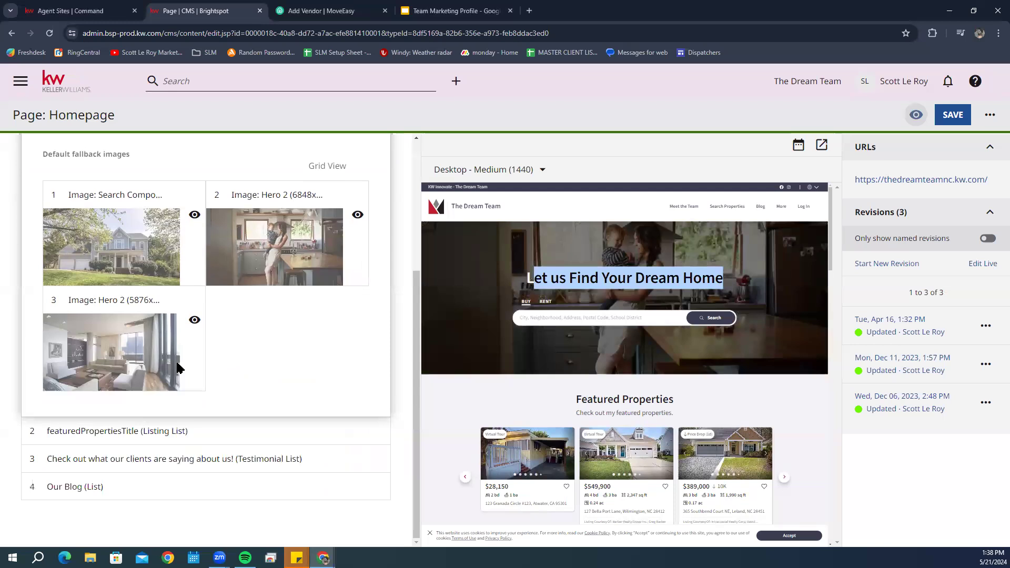
pyautogui.scroll(4, 250, 441)
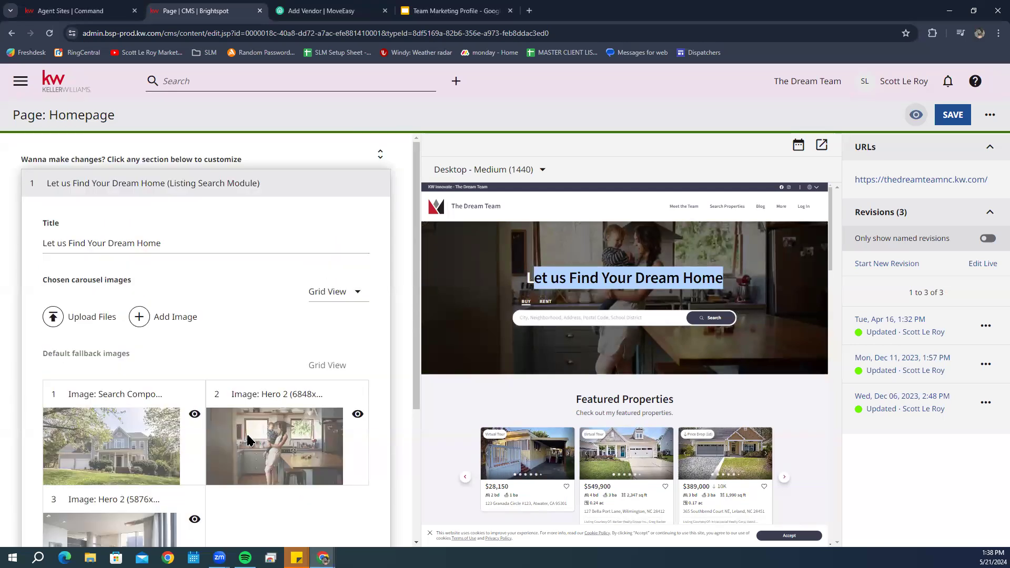
pyautogui.scroll(-4, 250, 442)
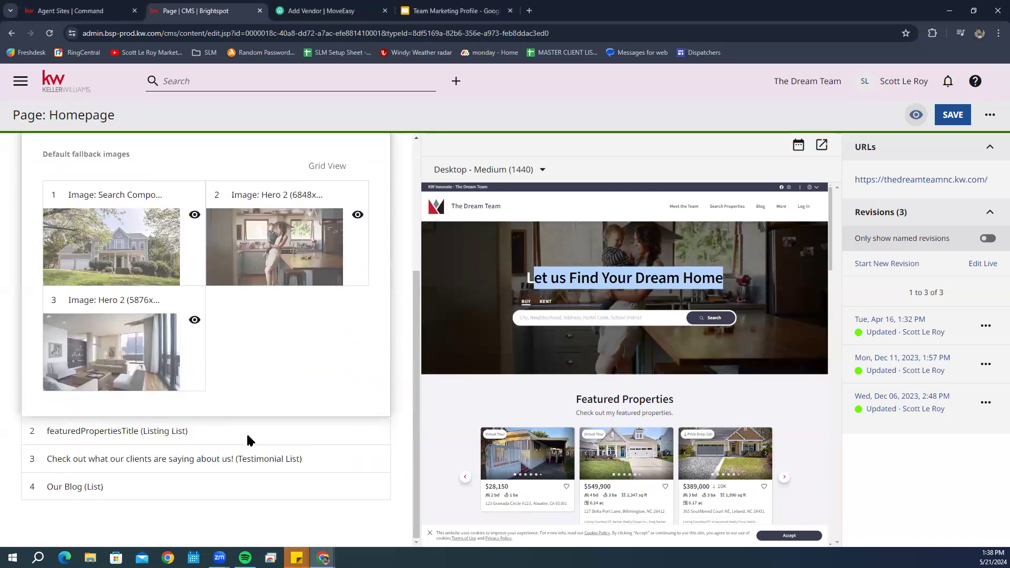
# Step: Expand the featuredPropertiesTitle listing module and review its display, title, description and listing settings
pyautogui.click(194, 432)
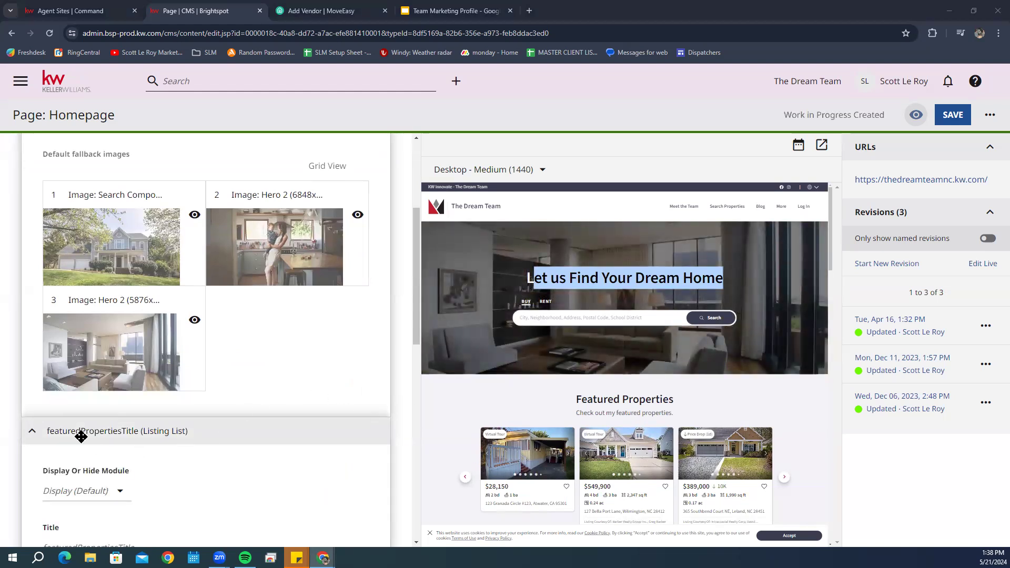
pyautogui.scroll(-7, 87, 429)
pyautogui.scroll(2, 287, 279)
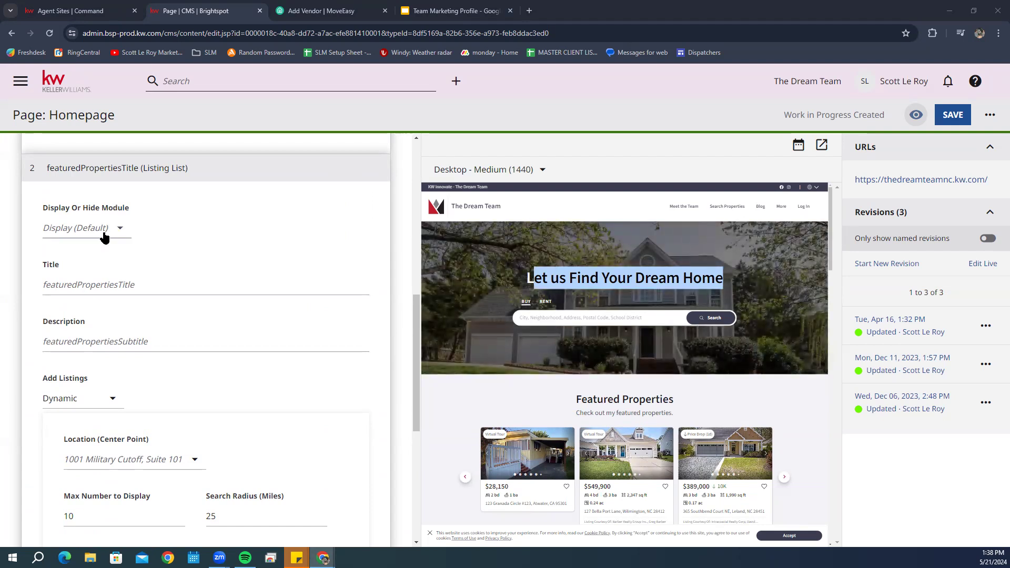
pyautogui.scroll(-3, 77, 213)
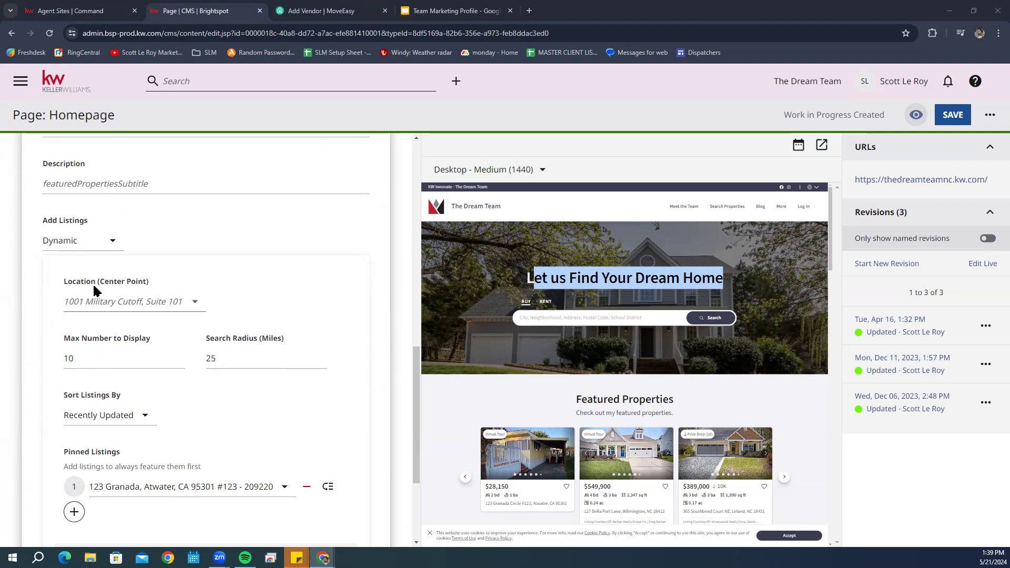
# Step: Check the Add Listings source options and page backwards through the Featured Properties carousel in the preview
pyautogui.click(90, 241)
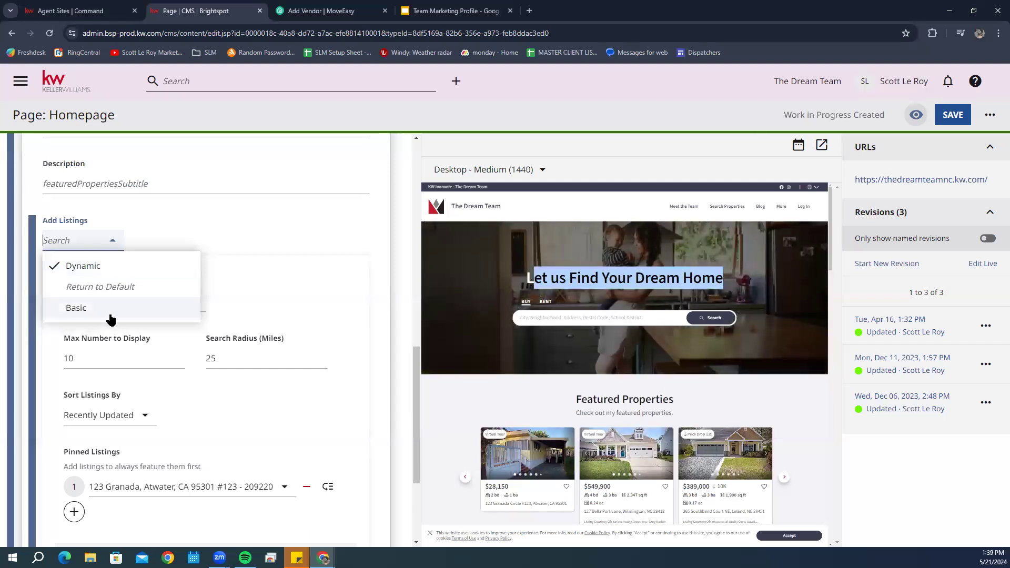
pyautogui.click(234, 221)
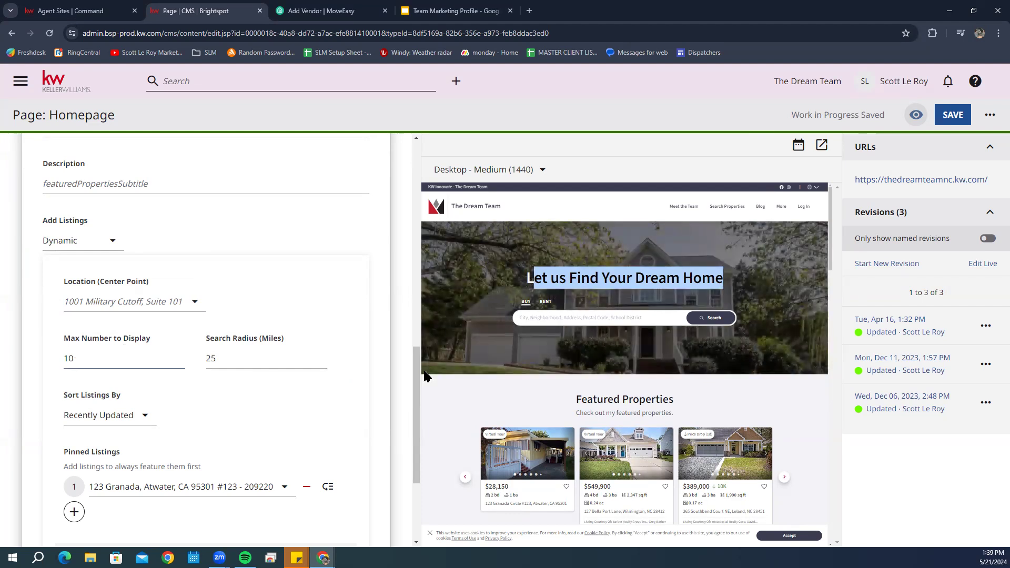
pyautogui.click(465, 477)
pyautogui.click(465, 476)
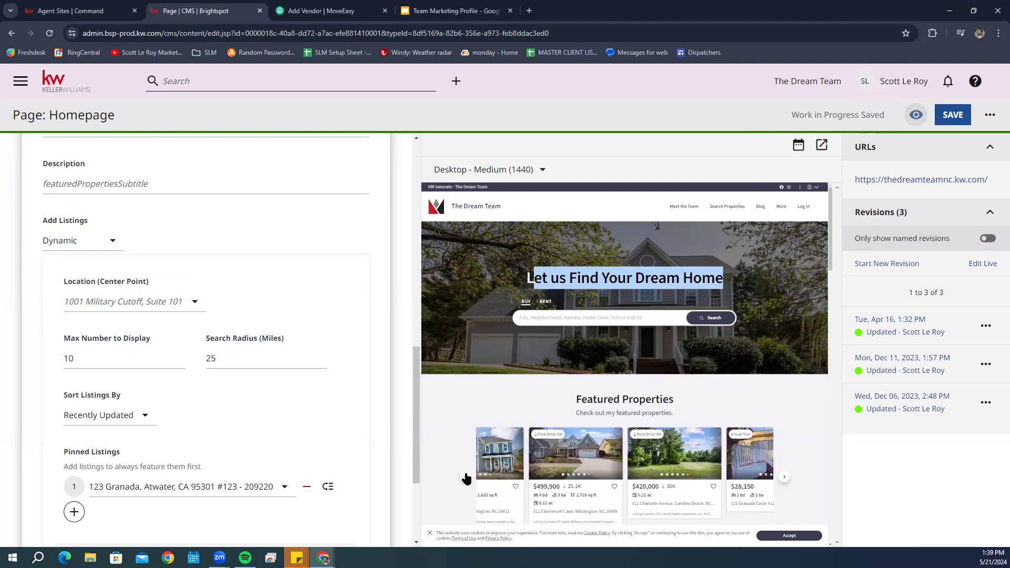
# Step: Review the Sort Listings By options of the featured properties module without changing the selection
pyautogui.scroll(-3, 297, 385)
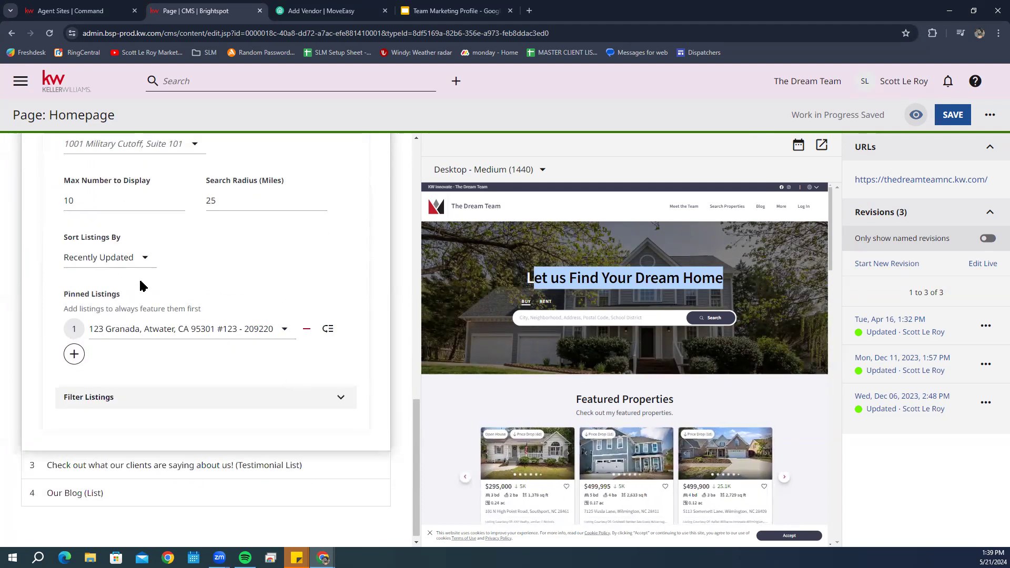
pyautogui.click(124, 257)
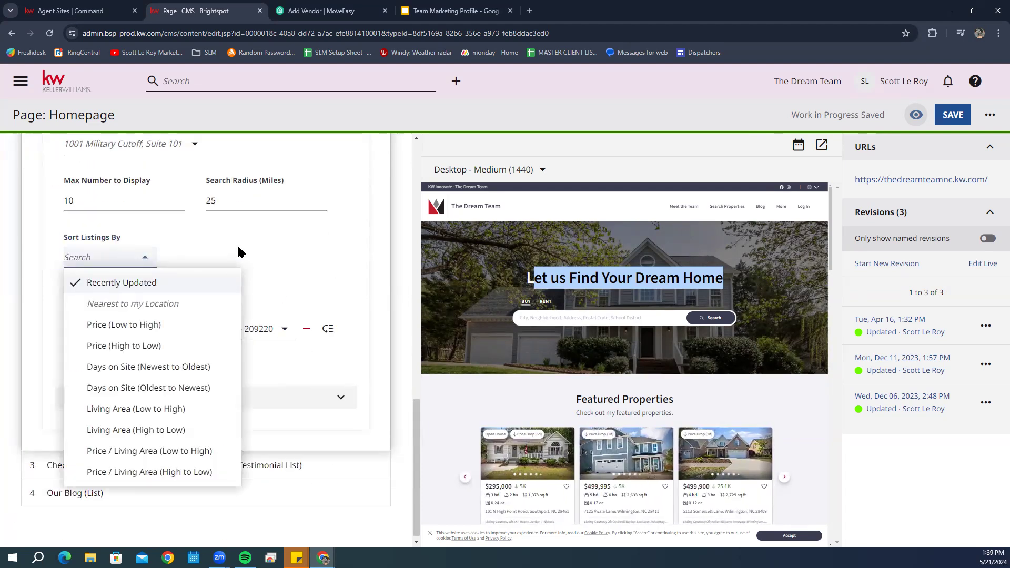
pyautogui.click(242, 252)
pyautogui.click(122, 261)
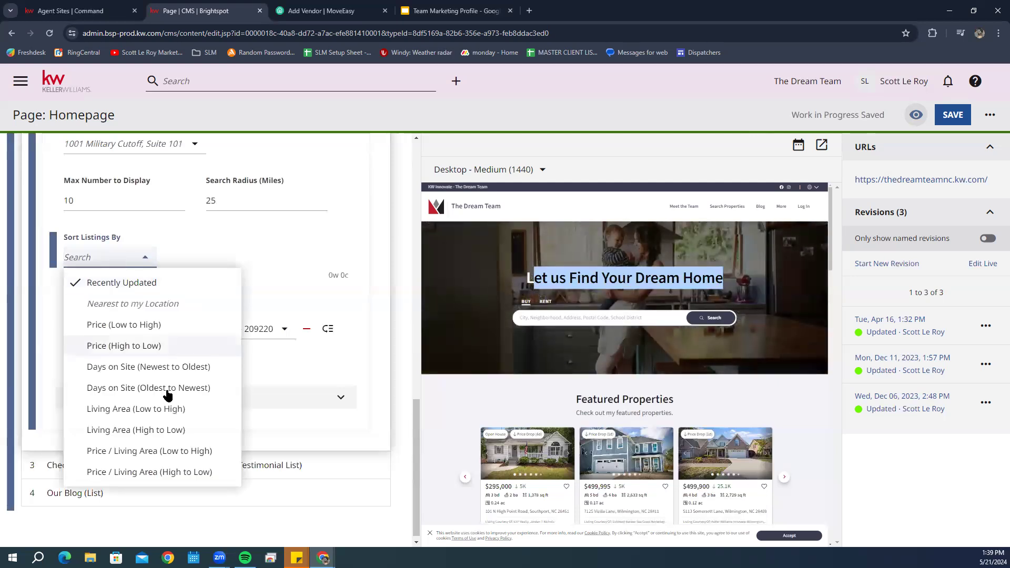
pyautogui.click(301, 245)
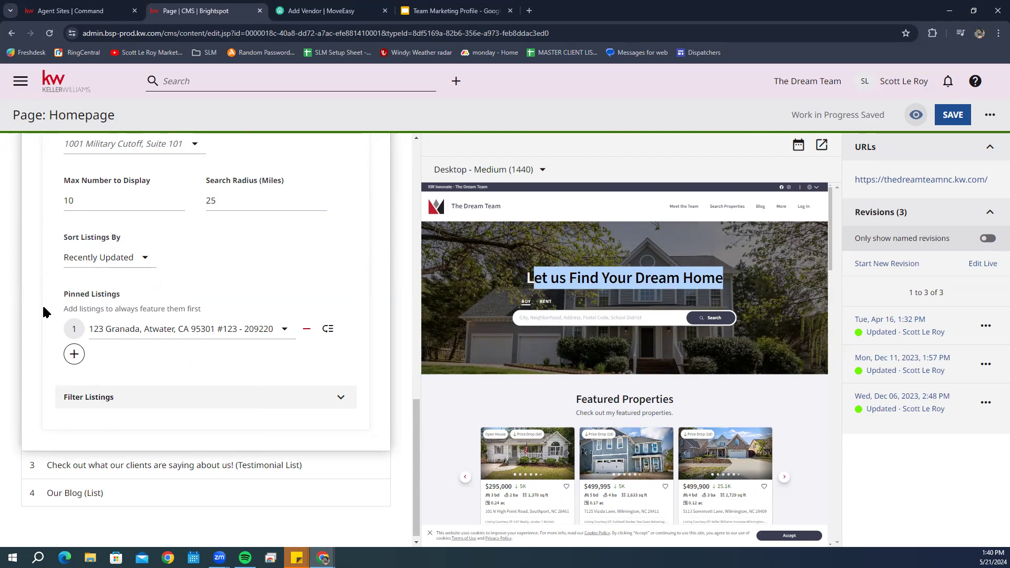
# Step: Try the Basic source for Add Listings in the featured properties module and switch it back to Dynamic
pyautogui.scroll(5, 215, 370)
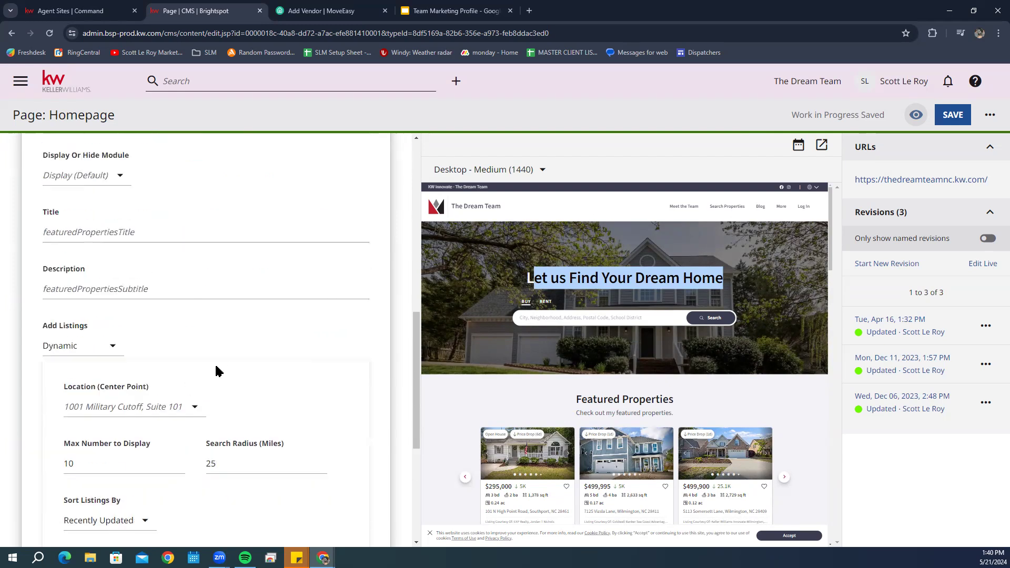
pyautogui.click(92, 346)
pyautogui.click(84, 321)
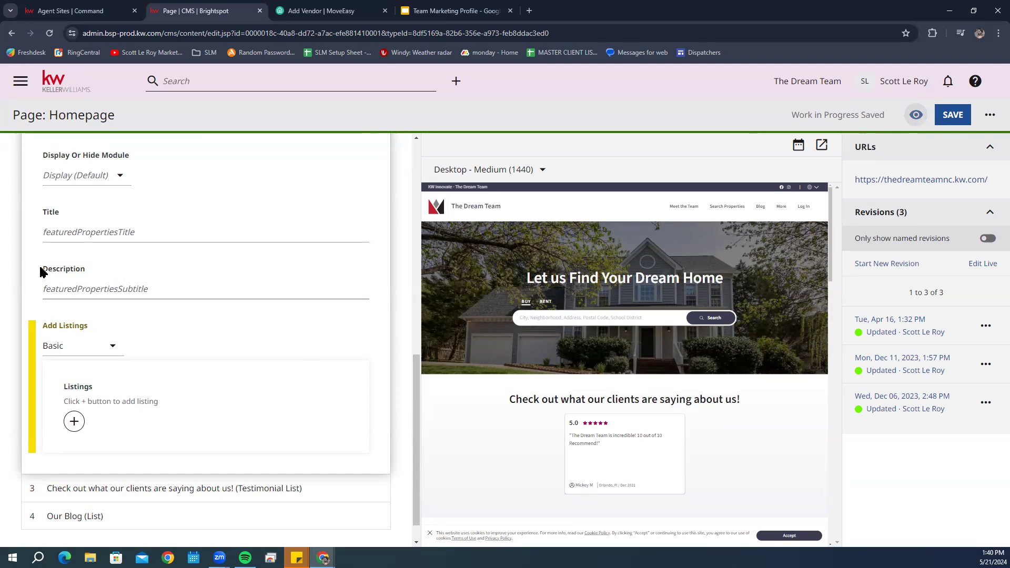
pyautogui.click(81, 356)
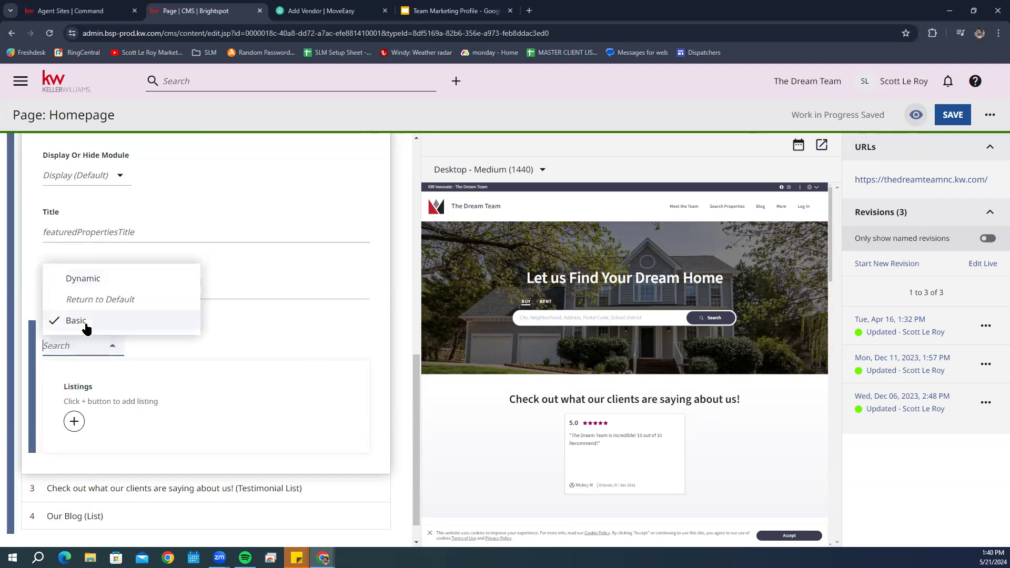
pyautogui.click(104, 279)
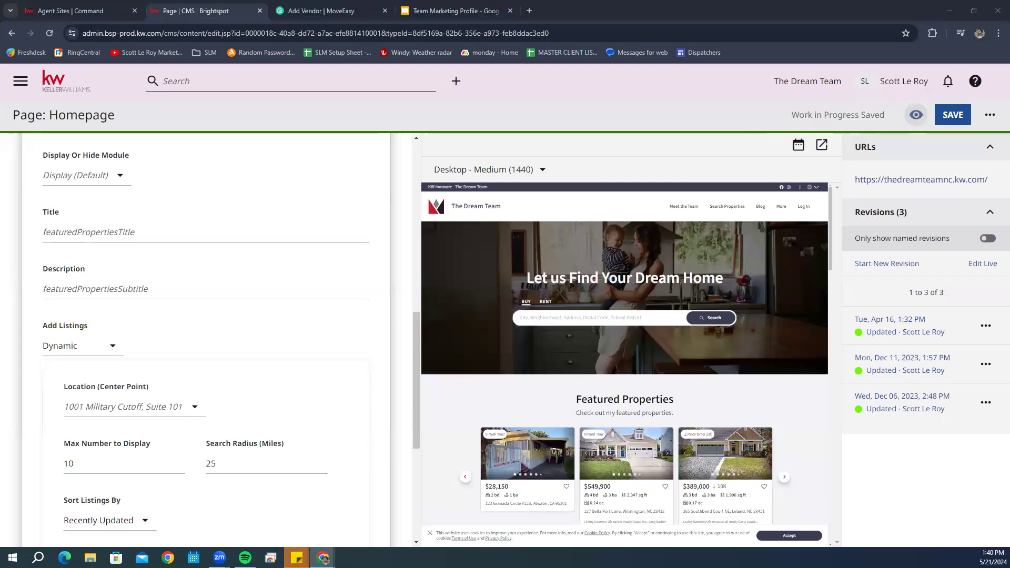
# Step: Expand the Check out what our clients are saying about us! testimonial module and review its display options and preview
pyautogui.scroll(-5, 376, 418)
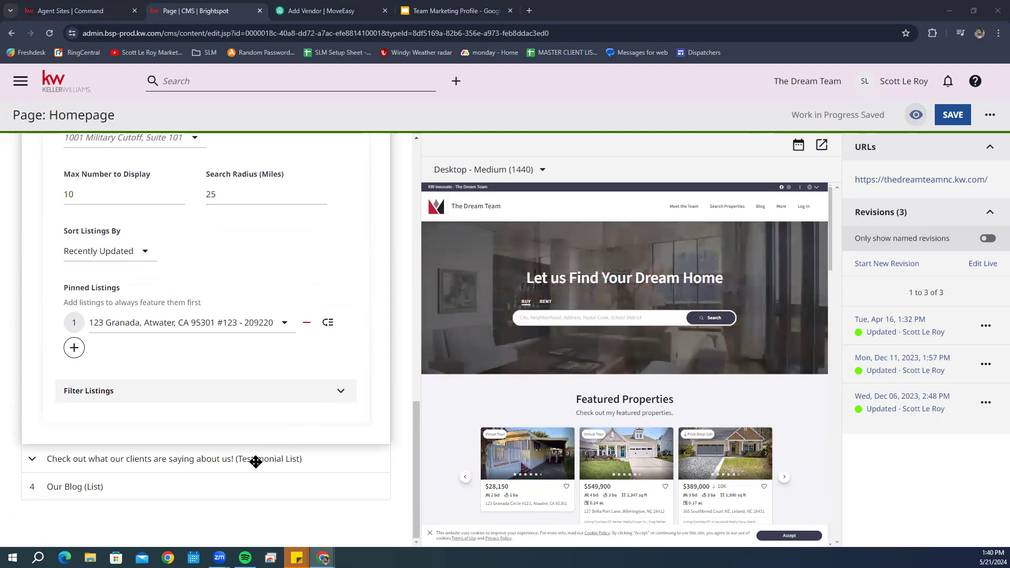
pyautogui.click(256, 460)
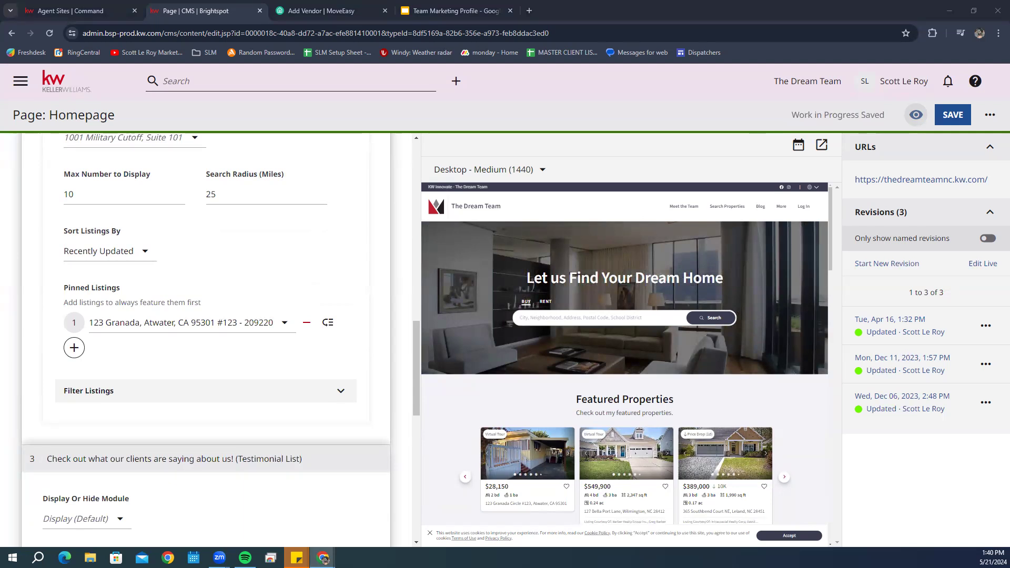
pyautogui.scroll(-4, 84, 392)
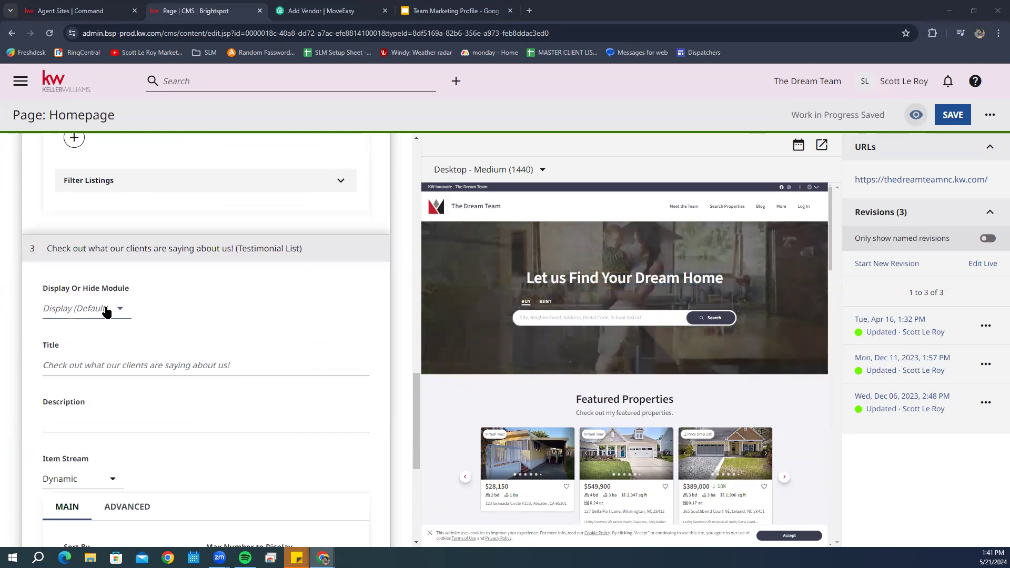
pyautogui.scroll(-1, 392, 339)
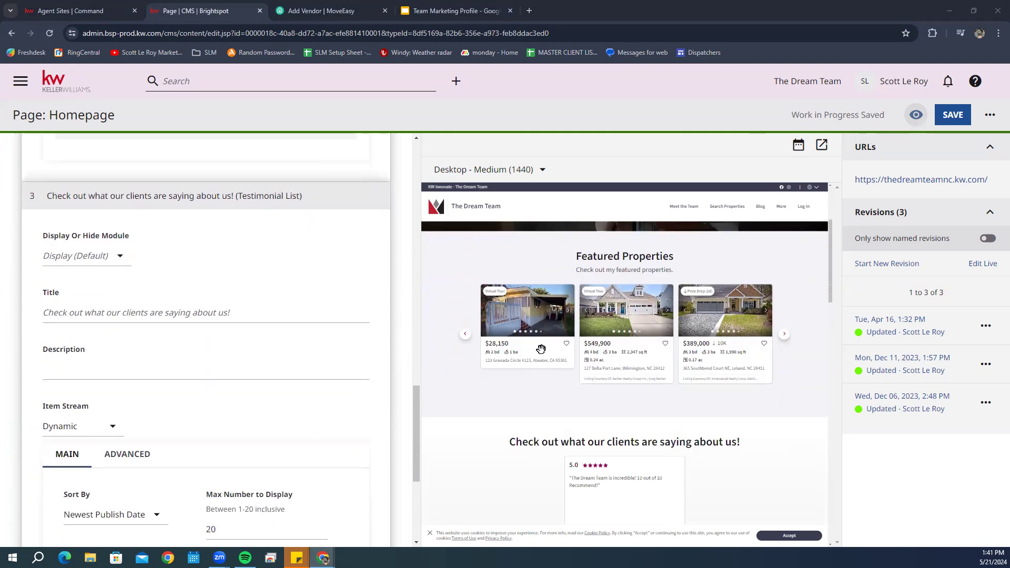
pyautogui.click(106, 261)
pyautogui.click(206, 261)
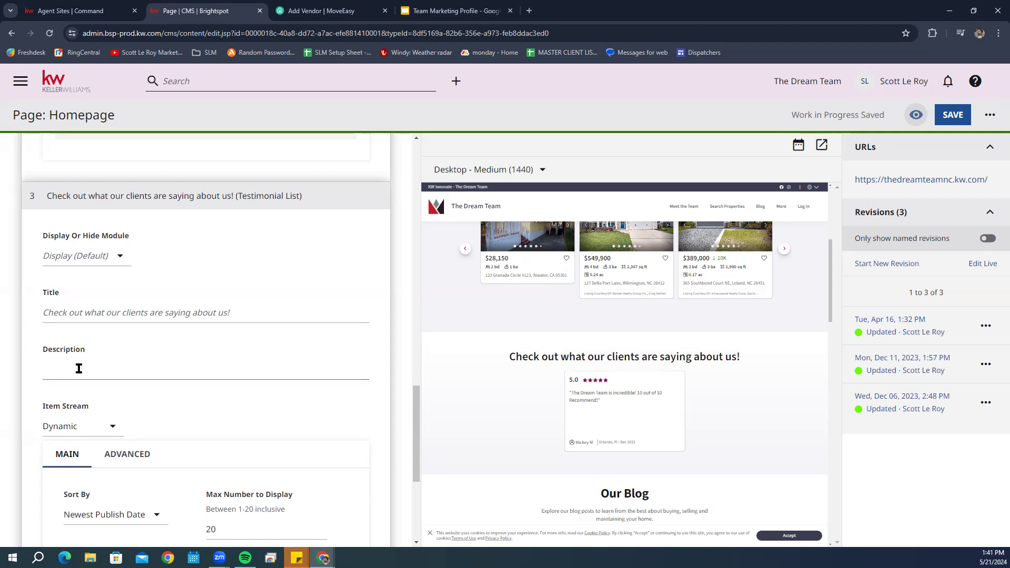
# Step: Try Return to Default as the testimonial module's Item Stream, check the display options, and set the stream back to Dynamic
pyautogui.scroll(-4, 79, 369)
pyautogui.click(65, 213)
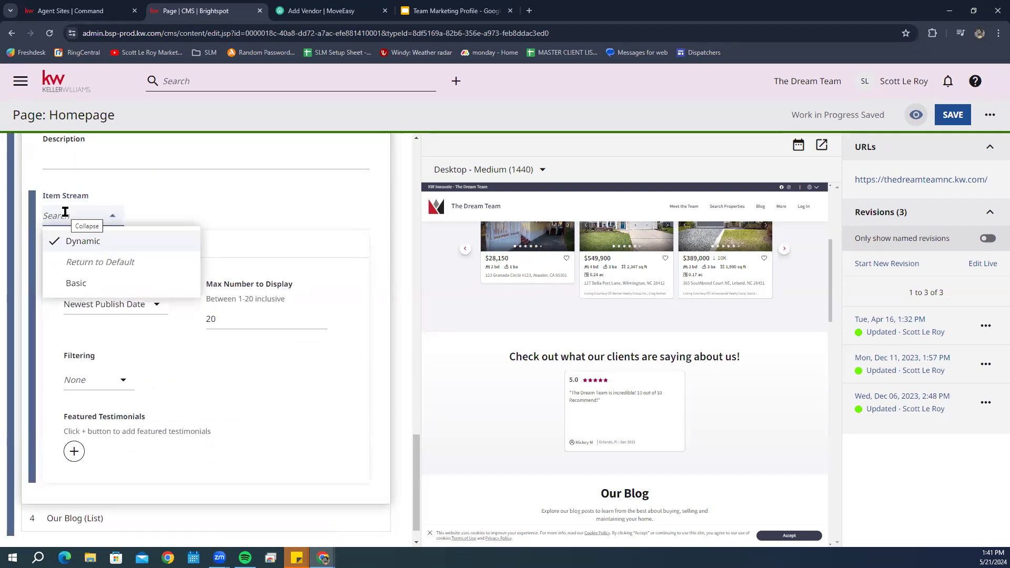
pyautogui.click(100, 262)
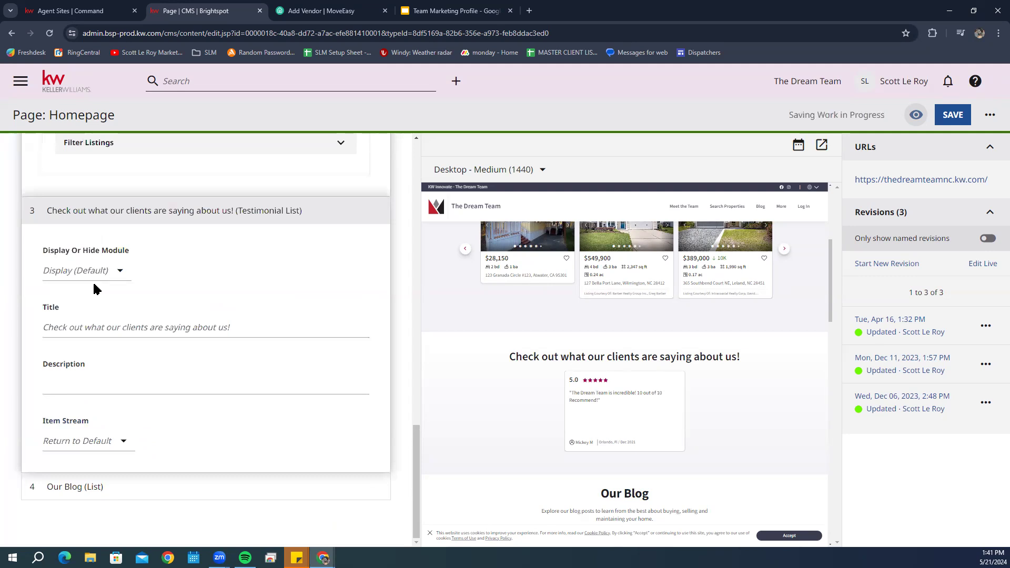
pyautogui.click(93, 274)
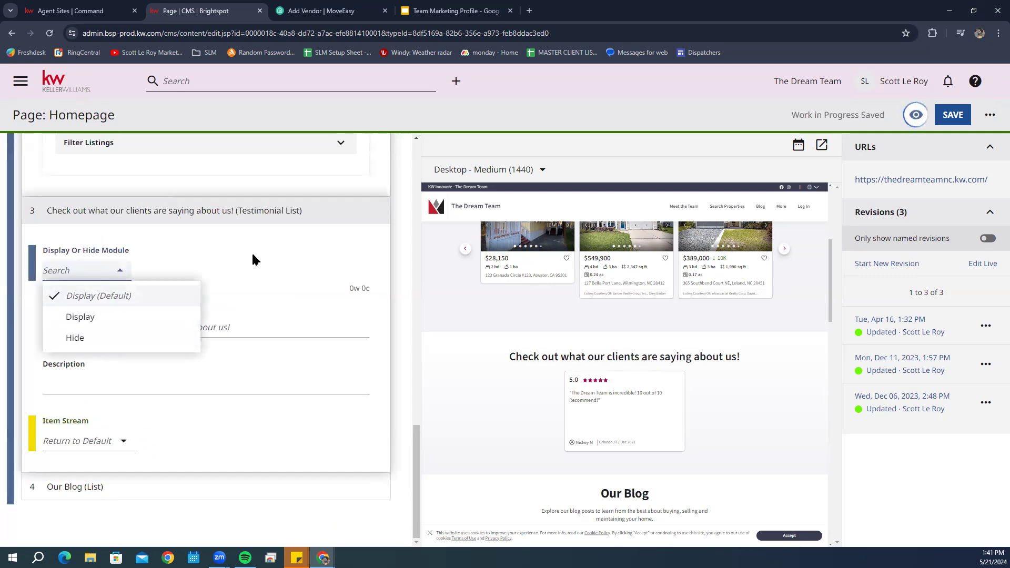
pyautogui.click(265, 276)
pyautogui.scroll(3, 72, 282)
pyautogui.scroll(-2, 101, 366)
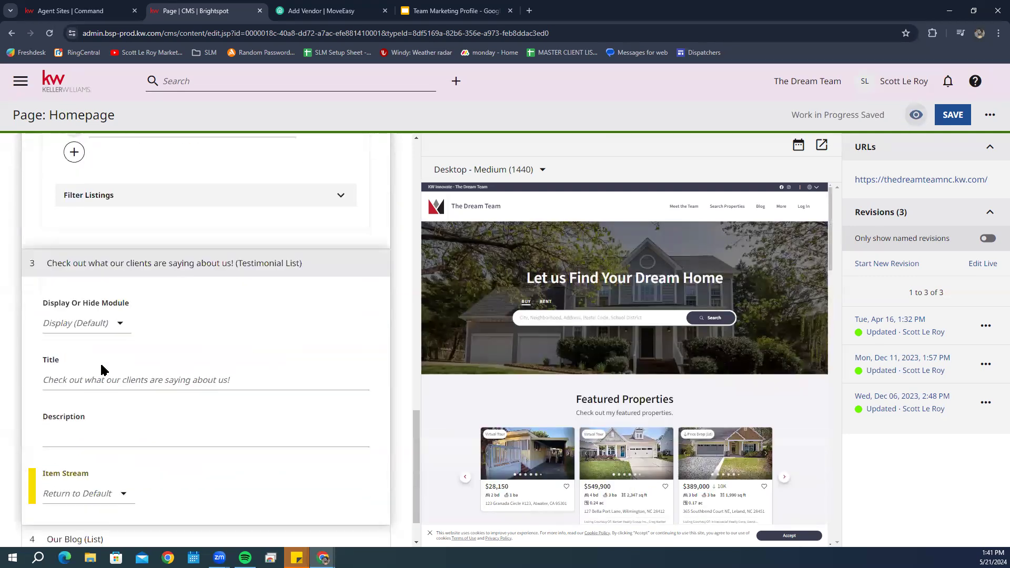
pyautogui.scroll(-1, 193, 319)
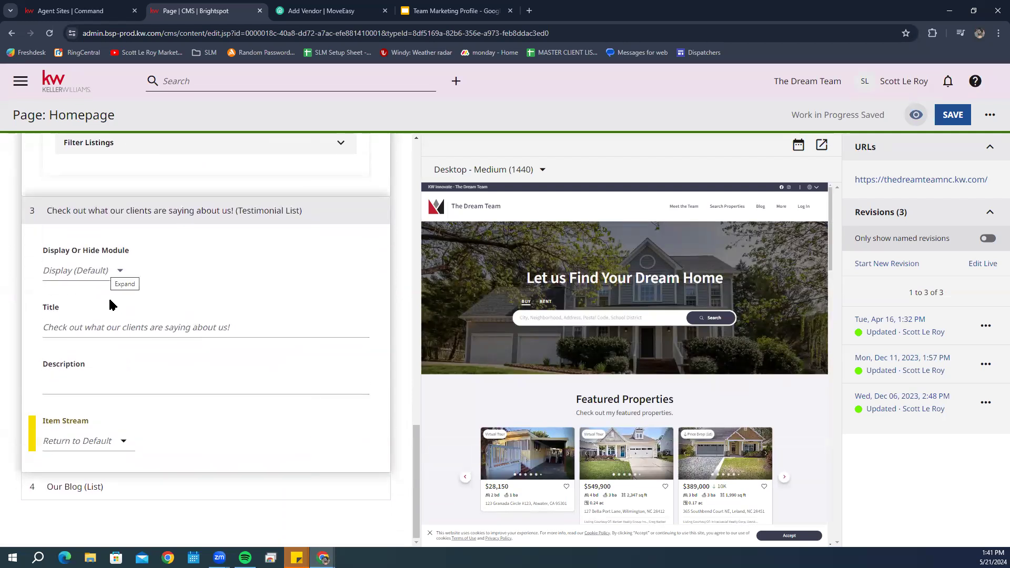
pyautogui.click(100, 443)
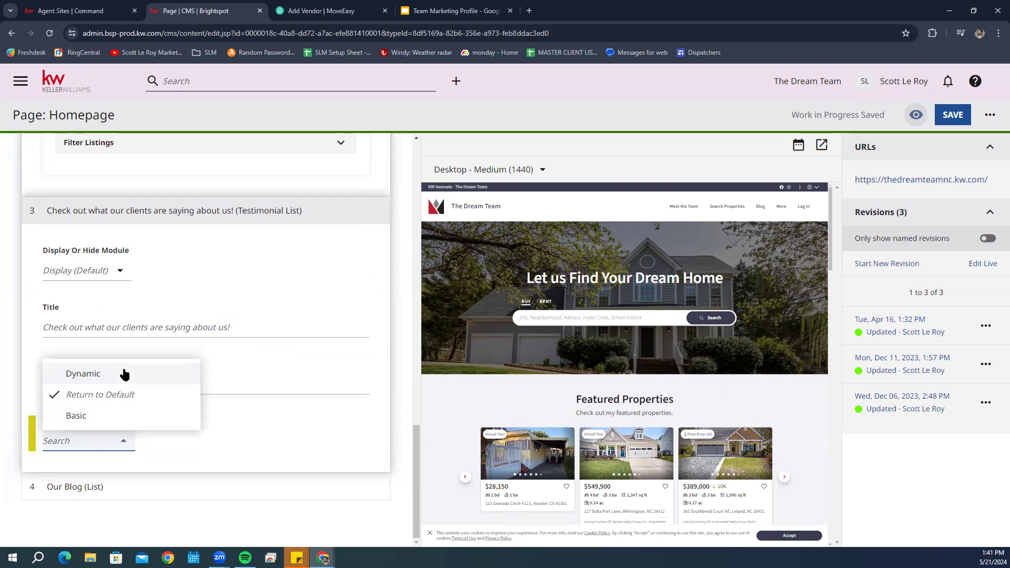
pyautogui.click(124, 374)
# Step: Try Basic as the testimonial module's Item Stream and restore Dynamic
pyautogui.click(93, 441)
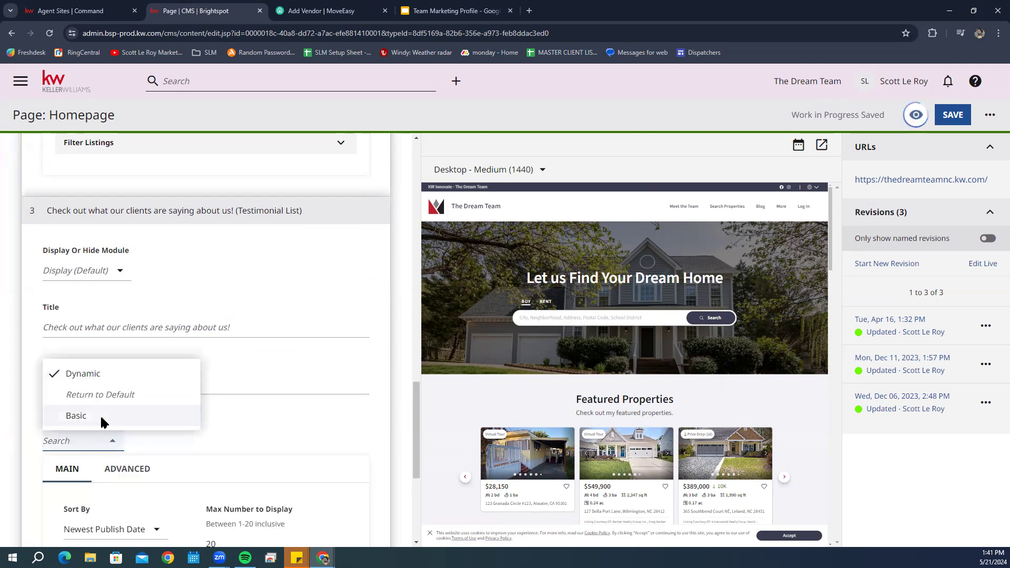
pyautogui.click(103, 418)
pyautogui.scroll(-2, 108, 423)
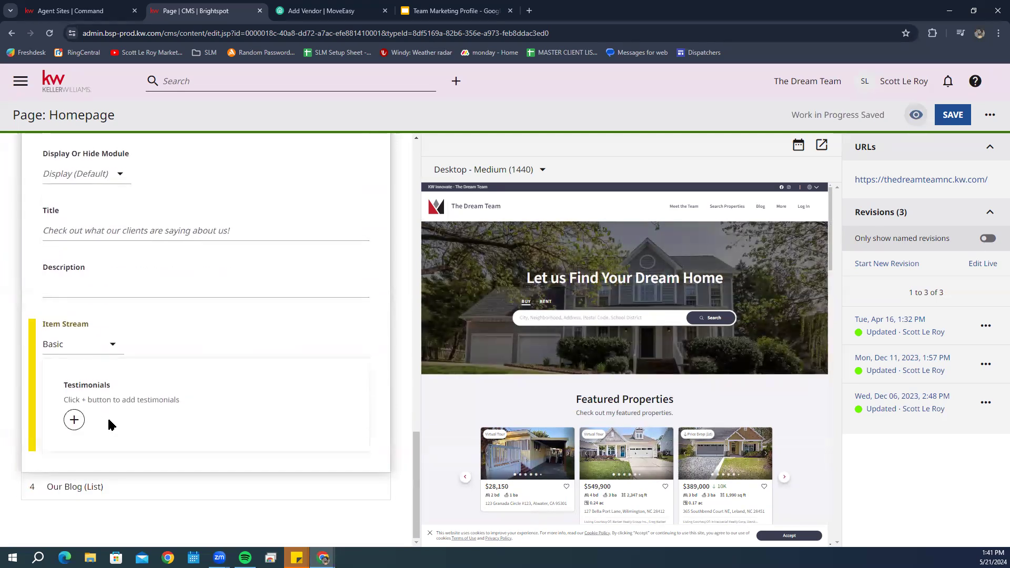
pyautogui.click(78, 345)
pyautogui.click(131, 273)
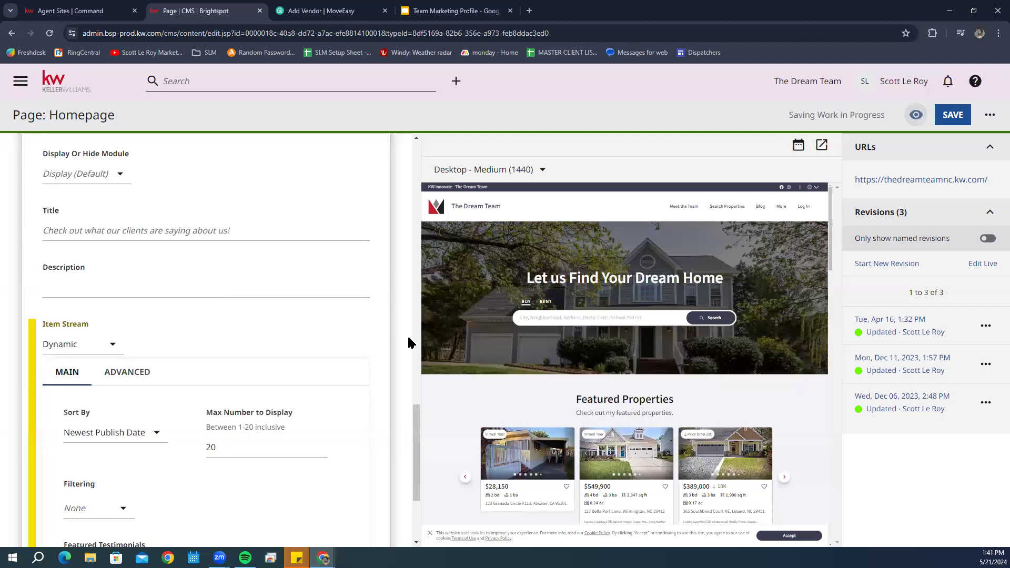
# Step: Review the Sort By options for the dynamic testimonials without changing the selection
pyautogui.scroll(-3, 376, 345)
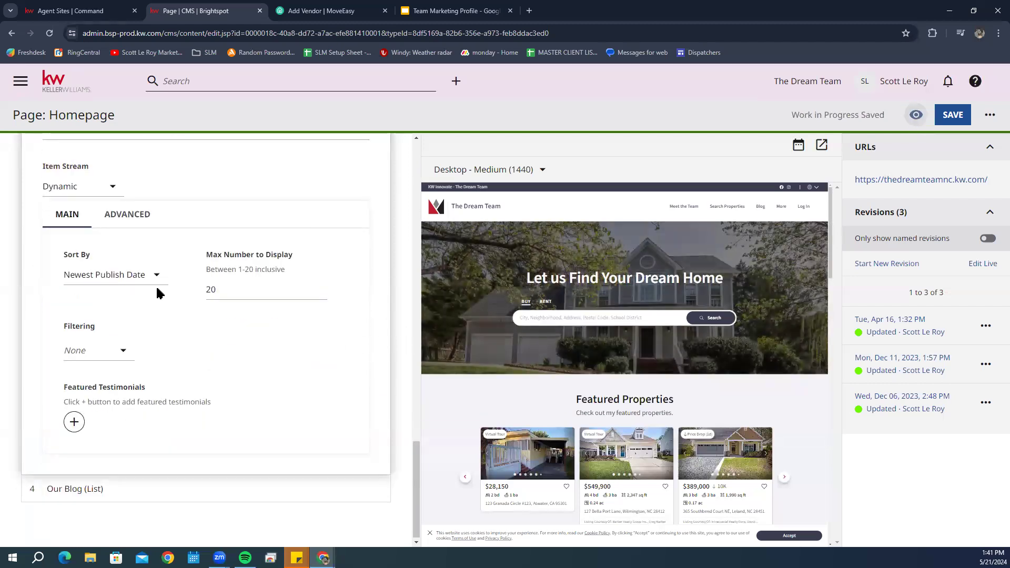
pyautogui.click(134, 271)
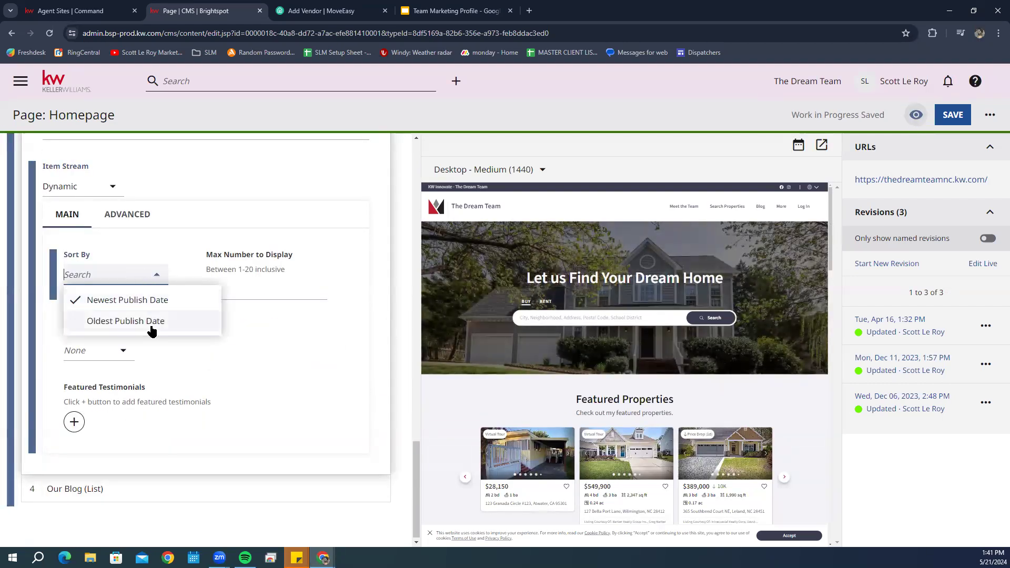
pyautogui.click(268, 364)
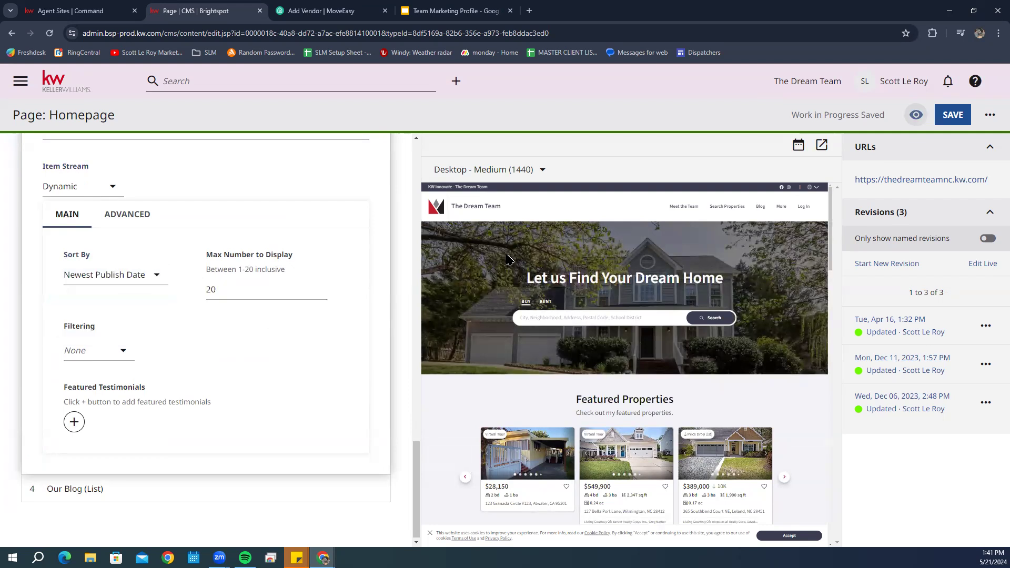
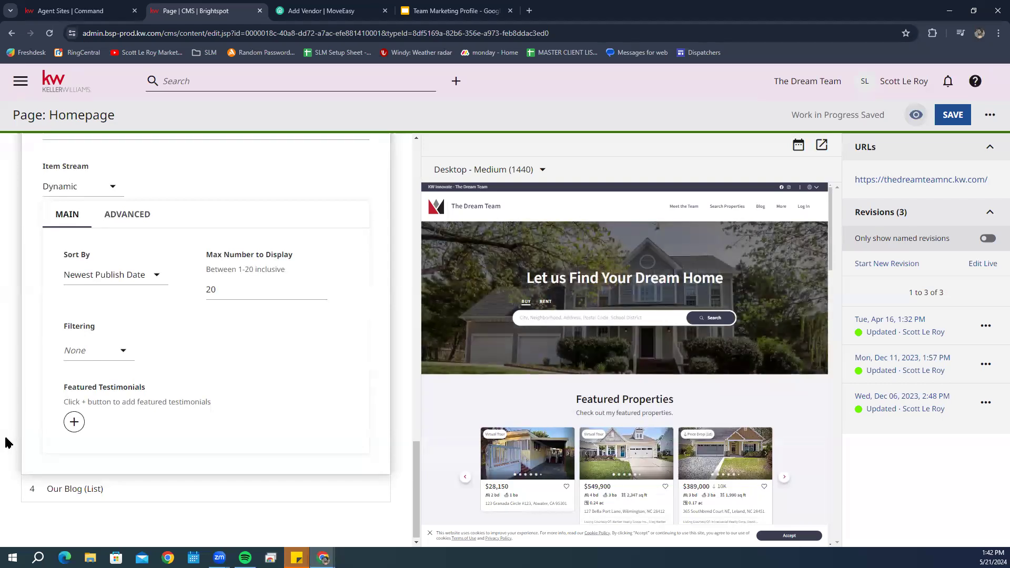
# Step: Add a blank Featured Testimonials entry, look through the new testimonial form's fields, and return to the Homepage editor
pyautogui.click(79, 424)
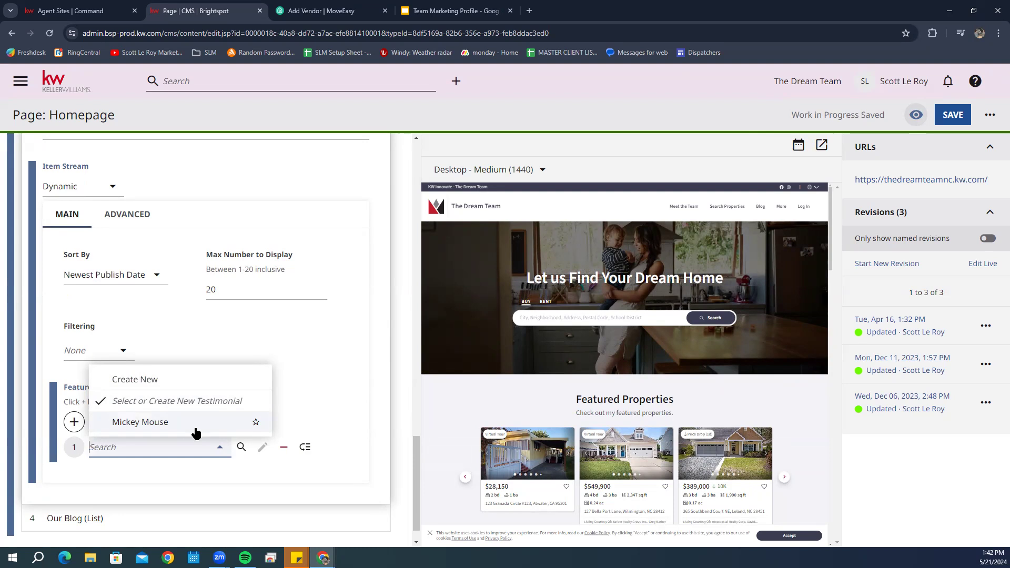
pyautogui.click(153, 380)
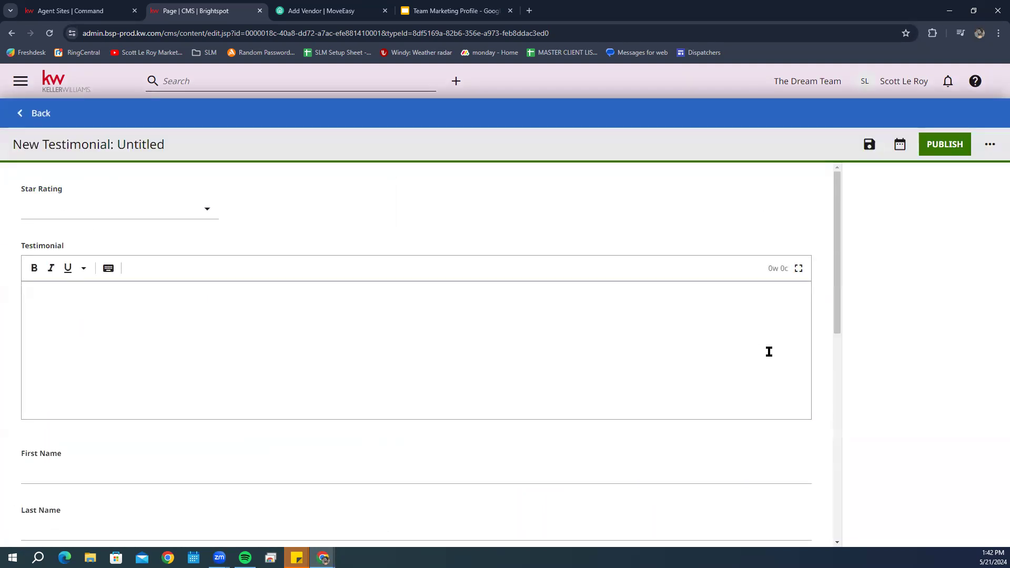
pyautogui.scroll(-10, 253, 465)
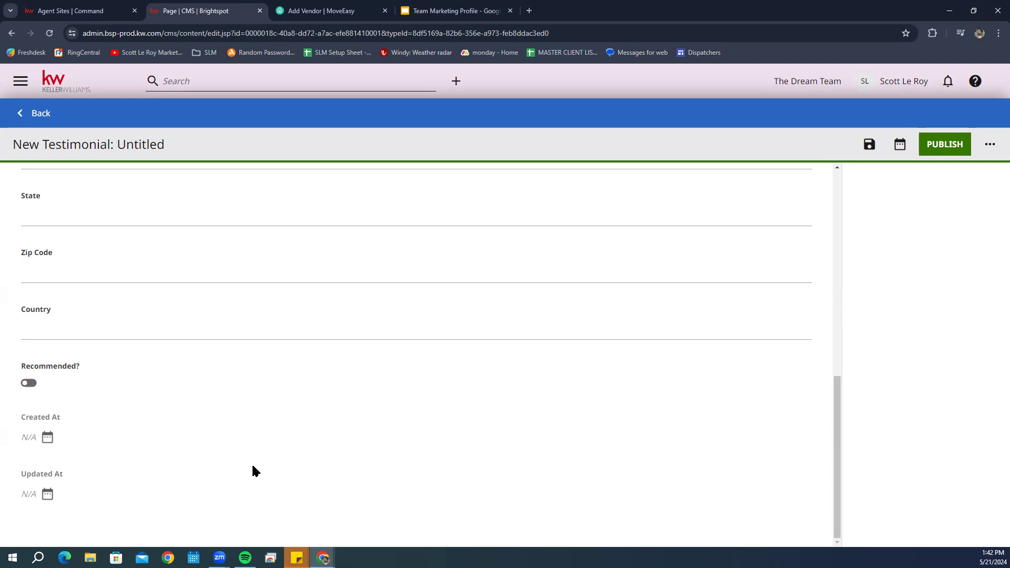
pyautogui.click(37, 115)
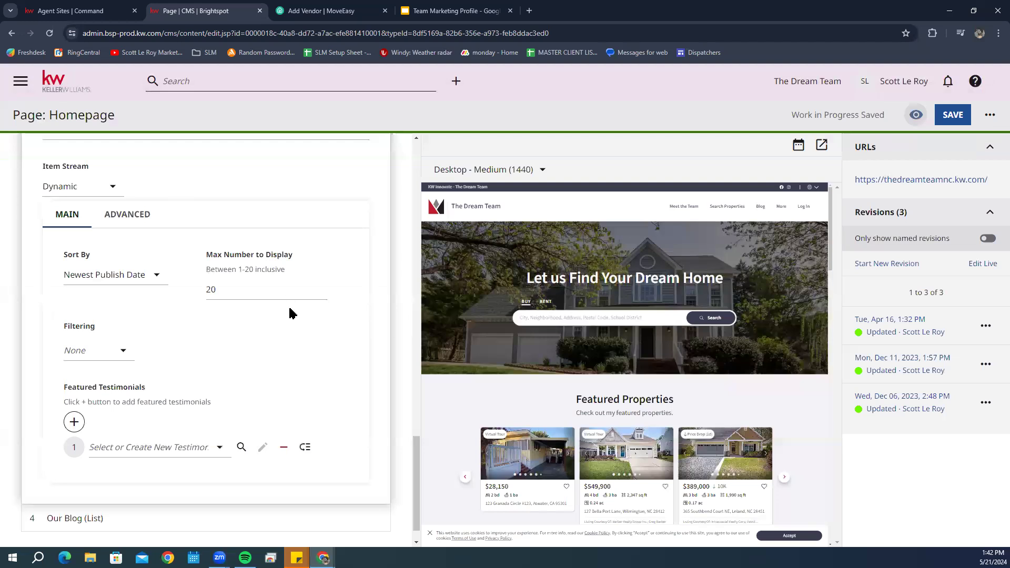
# Step: Expand the Our Blog list module and review its display, title, description, item stream and featured item settings
pyautogui.scroll(-1, 289, 311)
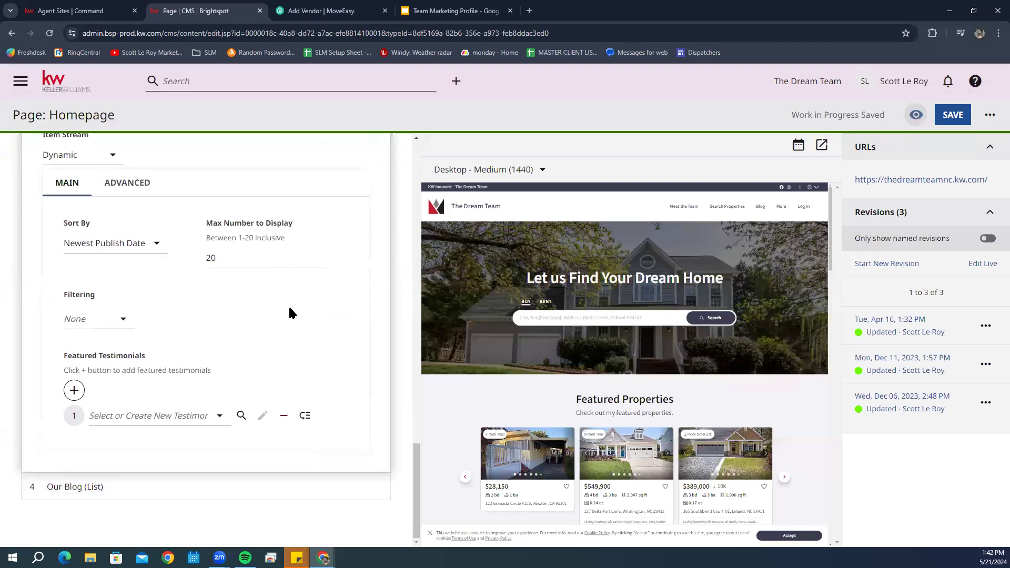
pyautogui.click(43, 485)
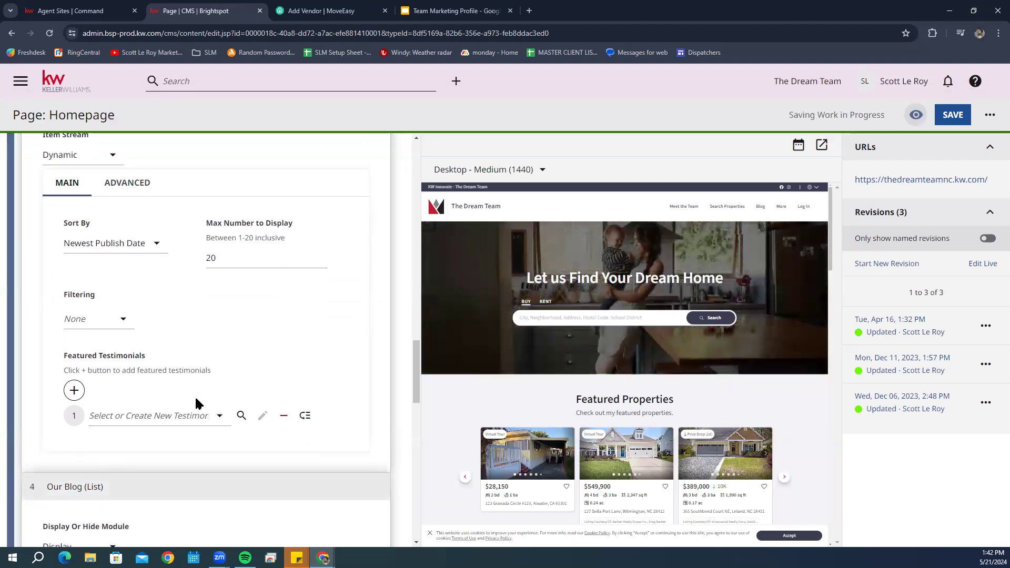
pyautogui.scroll(-5, 196, 402)
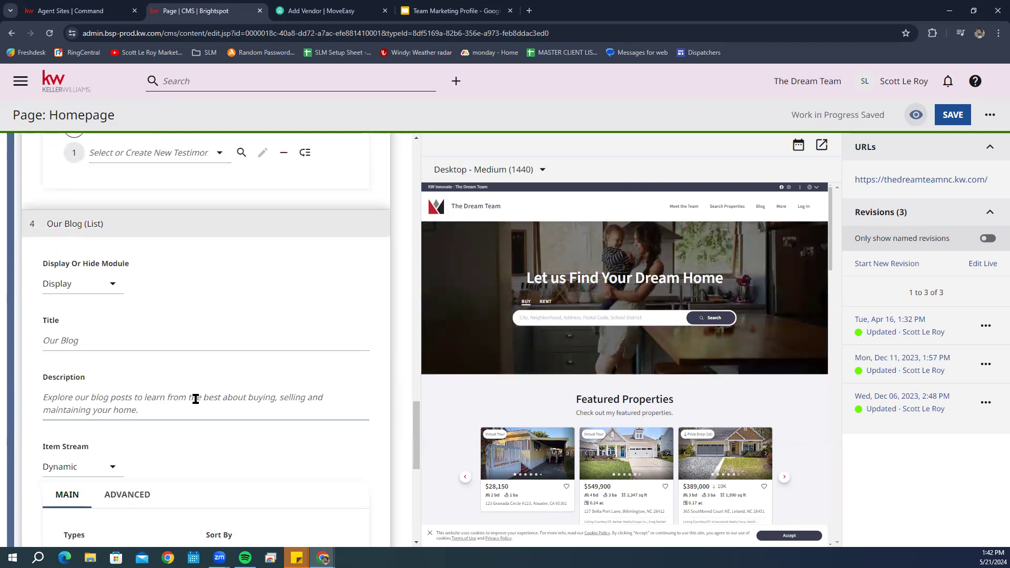
pyautogui.scroll(-2, 196, 398)
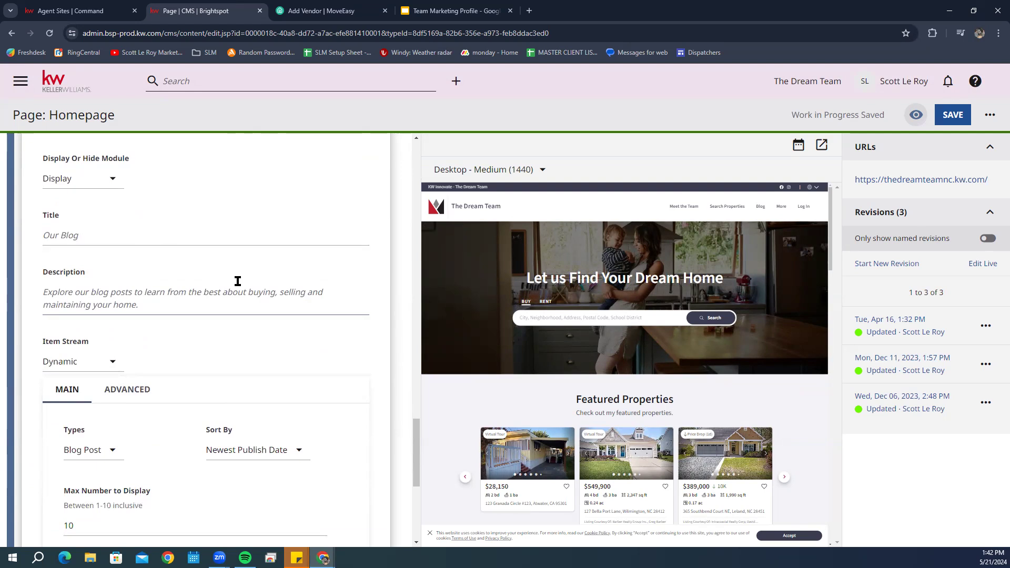
pyautogui.scroll(-3, 238, 280)
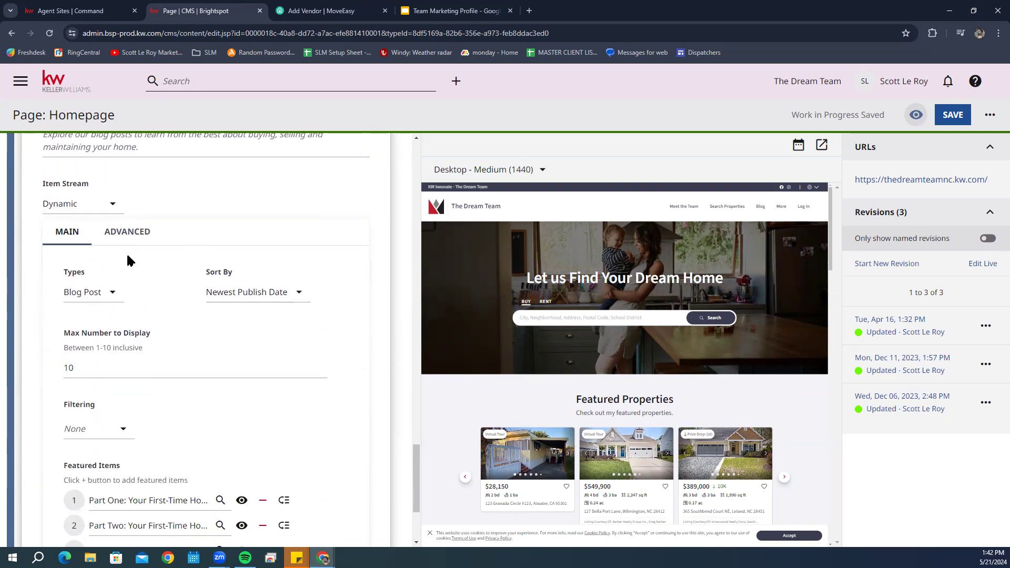
# Step: Review the Our Blog module's featured items, check the content selector for an existing post, and compare the posts in the page preview
pyautogui.scroll(-3, 165, 293)
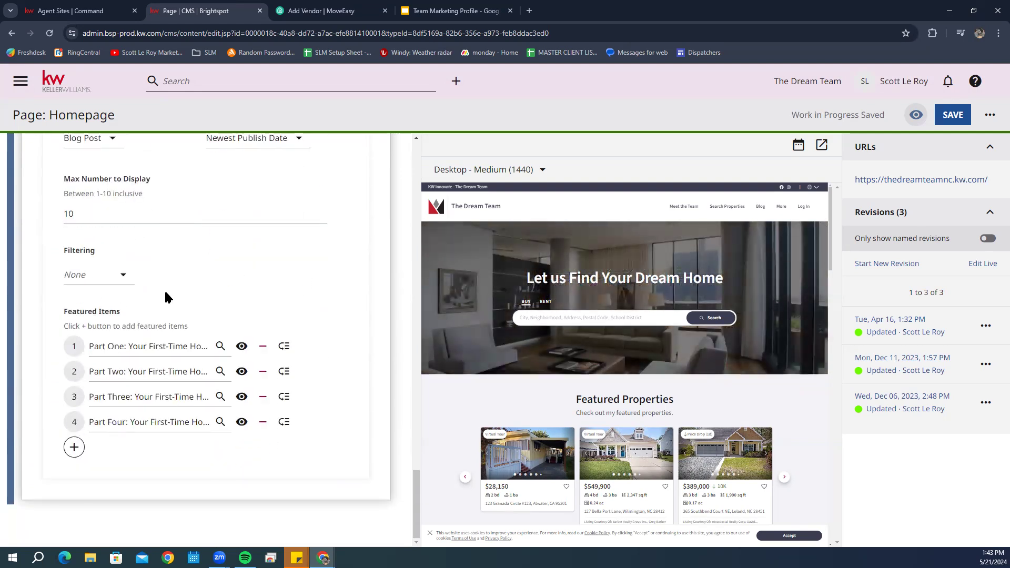
pyautogui.click(121, 349)
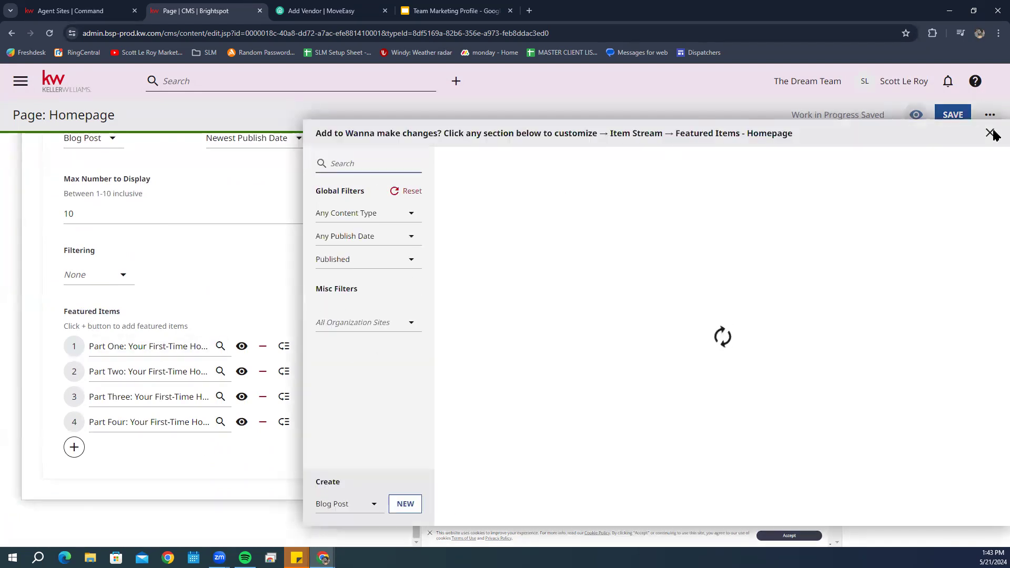
pyautogui.click(987, 133)
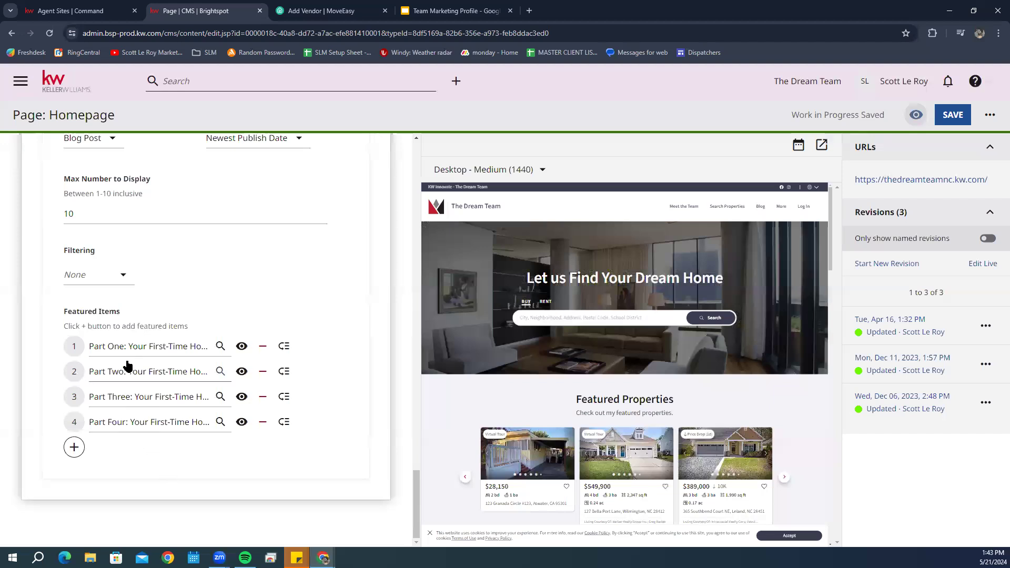
pyautogui.scroll(-10, 513, 400)
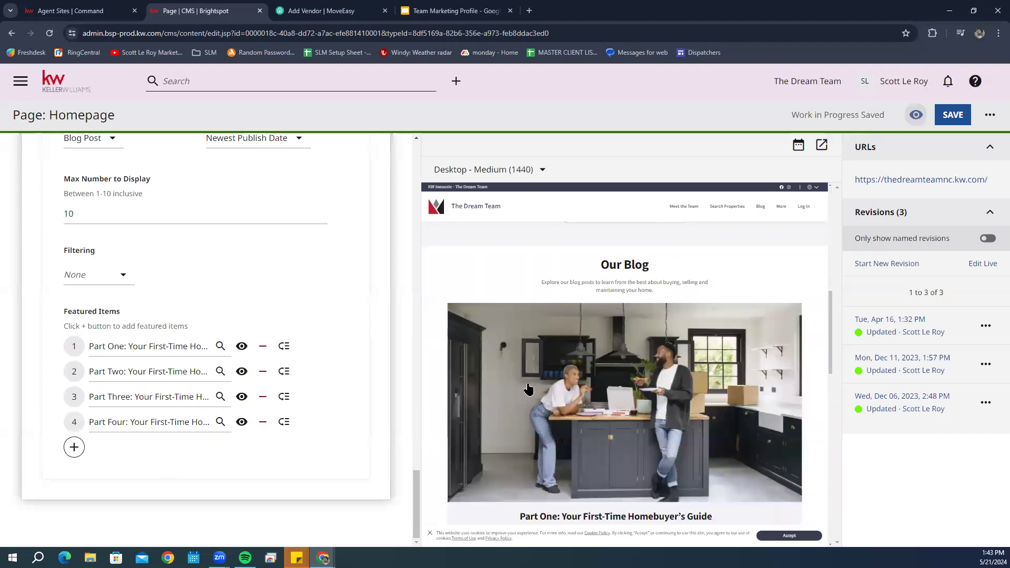
pyautogui.scroll(-4, 592, 327)
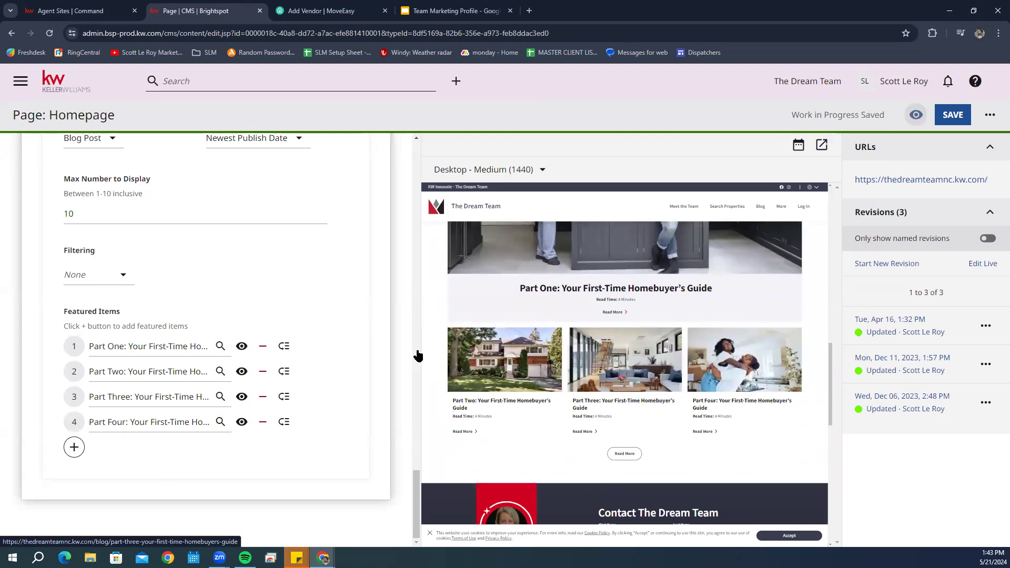
# Step: Add a blank fifth featured item to the Our Blog module, look through the available content in list view, and close the selector
pyautogui.click(74, 447)
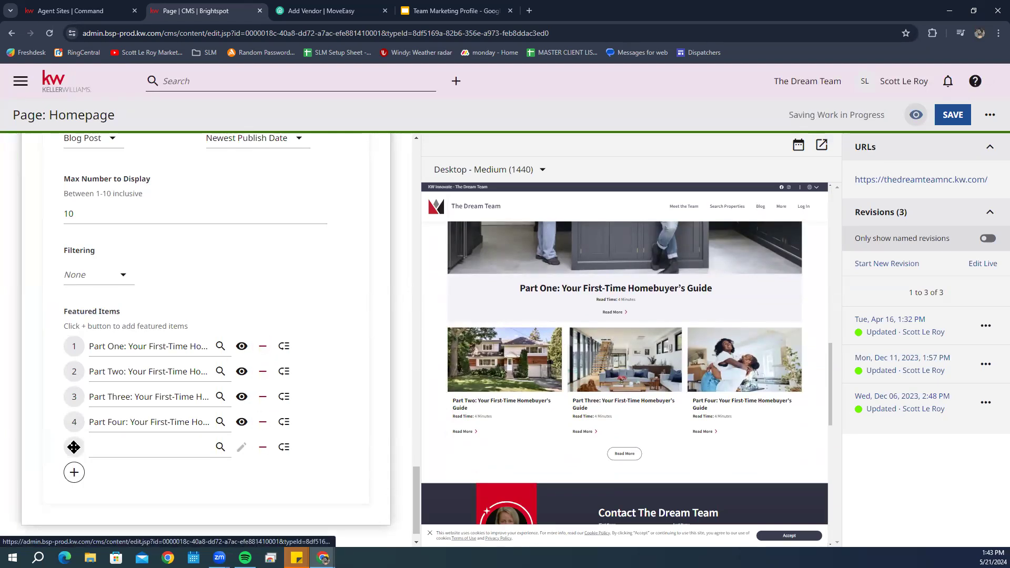
pyautogui.click(158, 452)
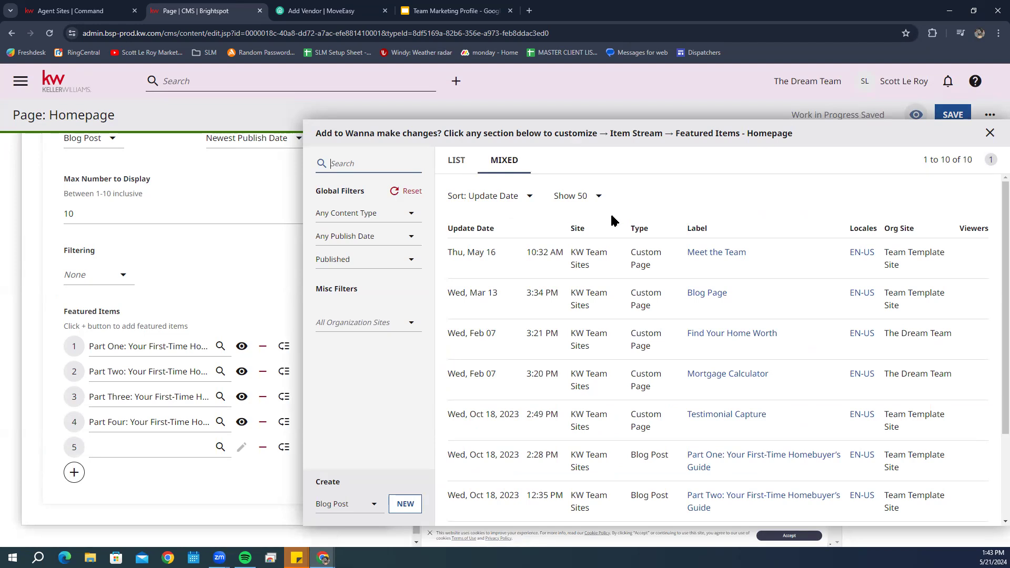
pyautogui.click(473, 169)
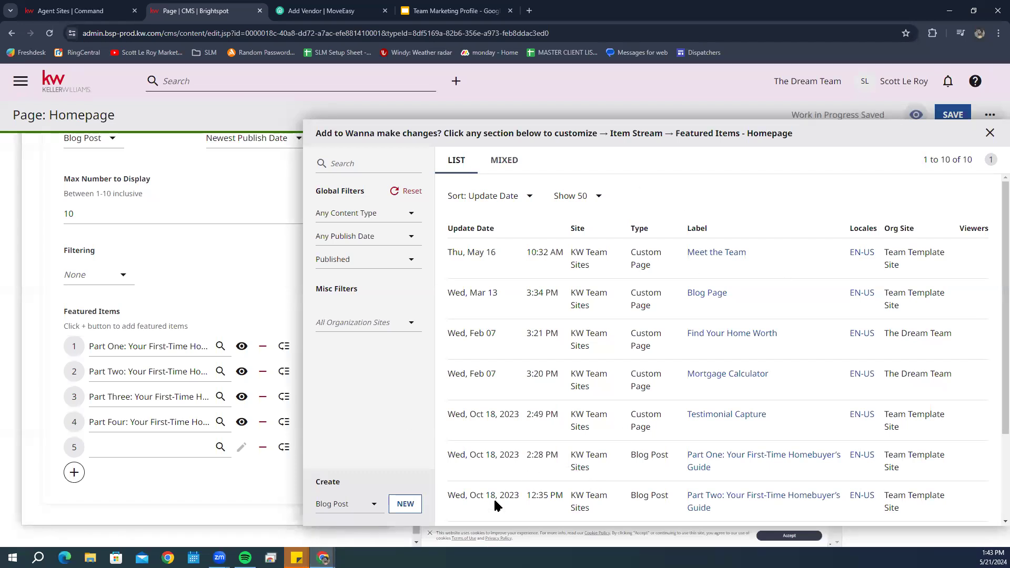
pyautogui.click(989, 133)
# Step: Look back over the Homepage modules and preview, save the Homepage, and return to the dashboard
pyautogui.scroll(-15, 318, 499)
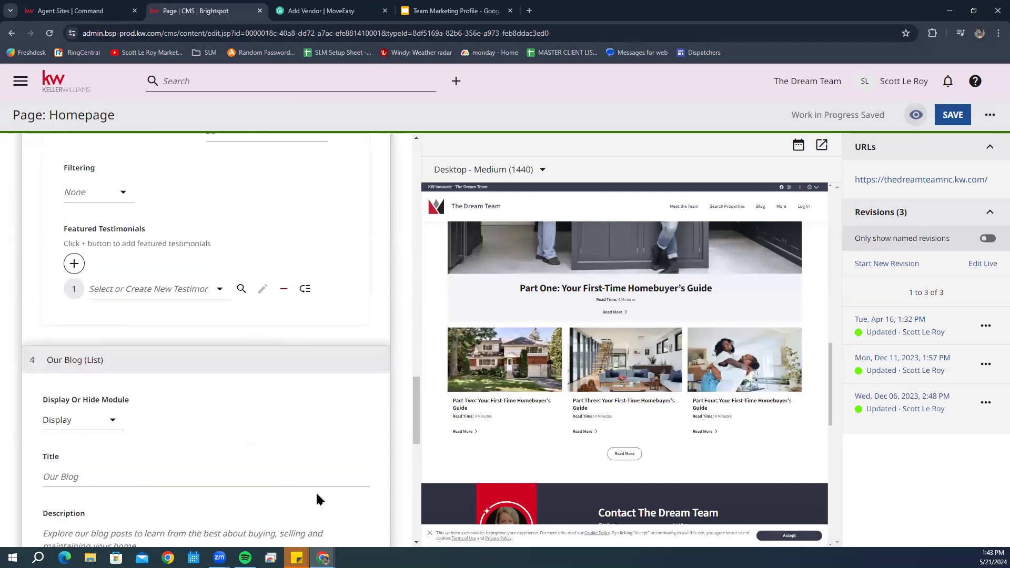
pyautogui.scroll(20, 318, 498)
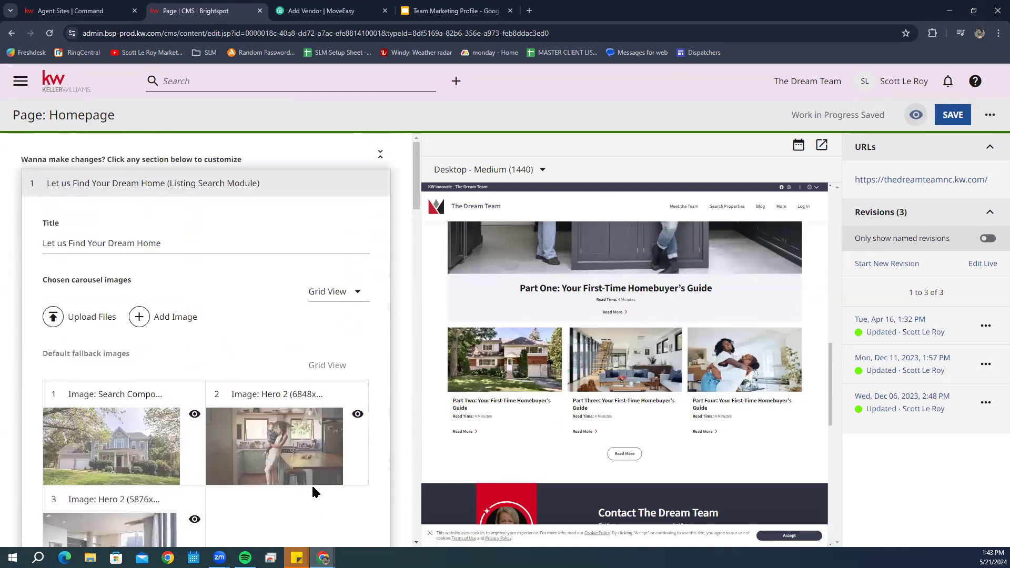
pyautogui.scroll(-3, 556, 337)
pyautogui.scroll(7, 557, 339)
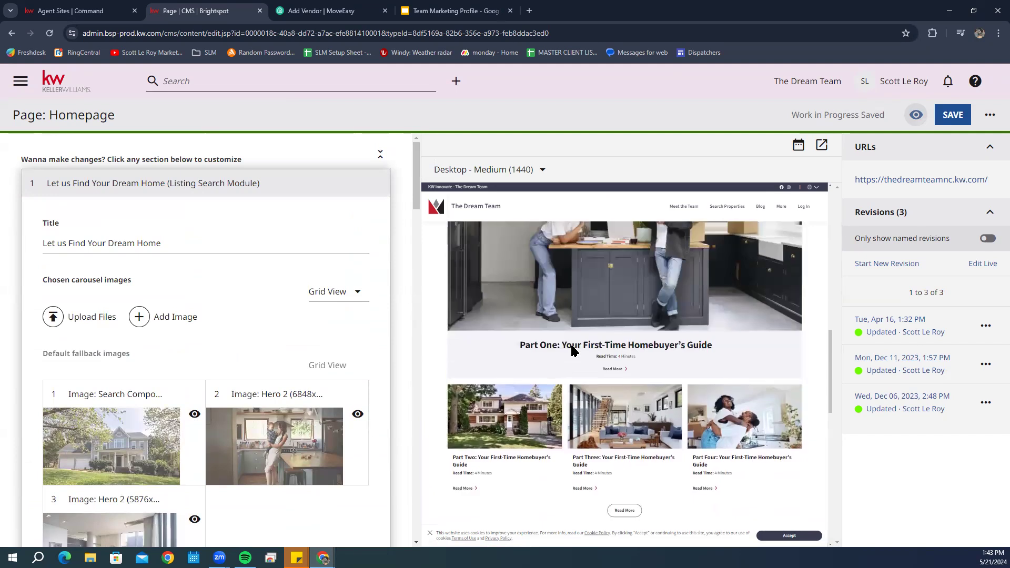
pyautogui.click(955, 117)
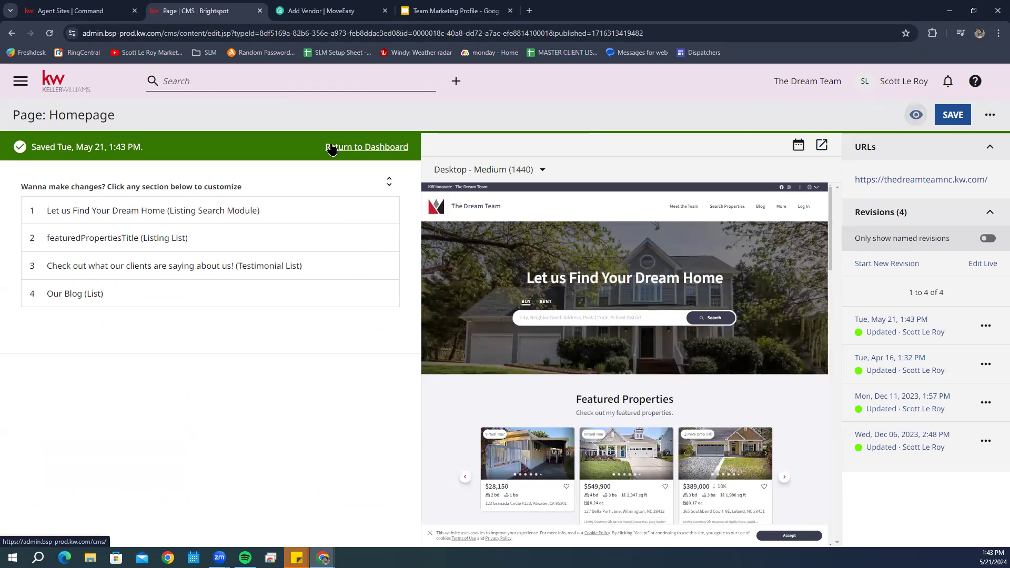
pyautogui.click(378, 147)
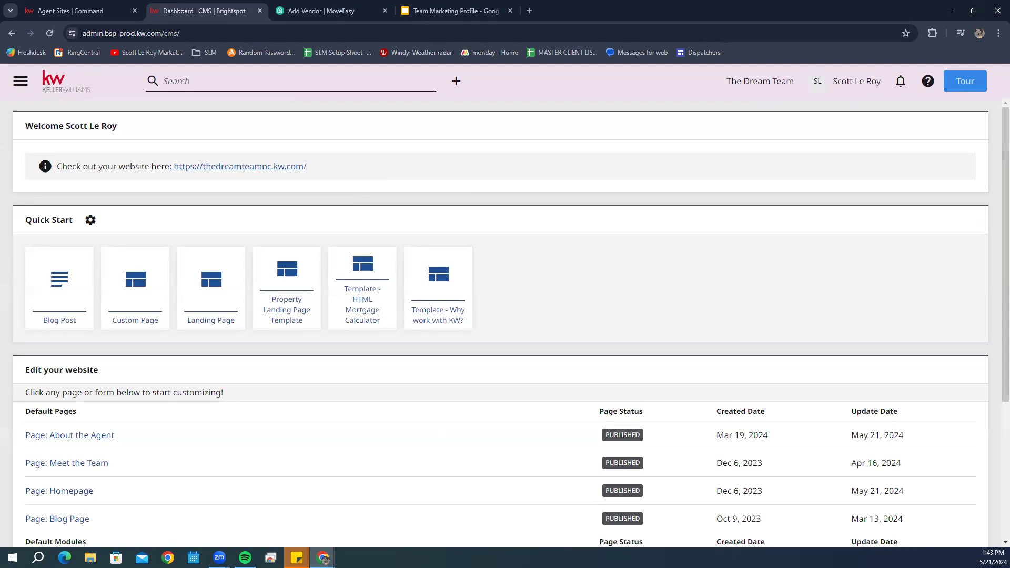
# Step: Open the Blog Page for editing and review the Blog list module's display, title, description and item stream settings
pyautogui.scroll(-2, 626, 423)
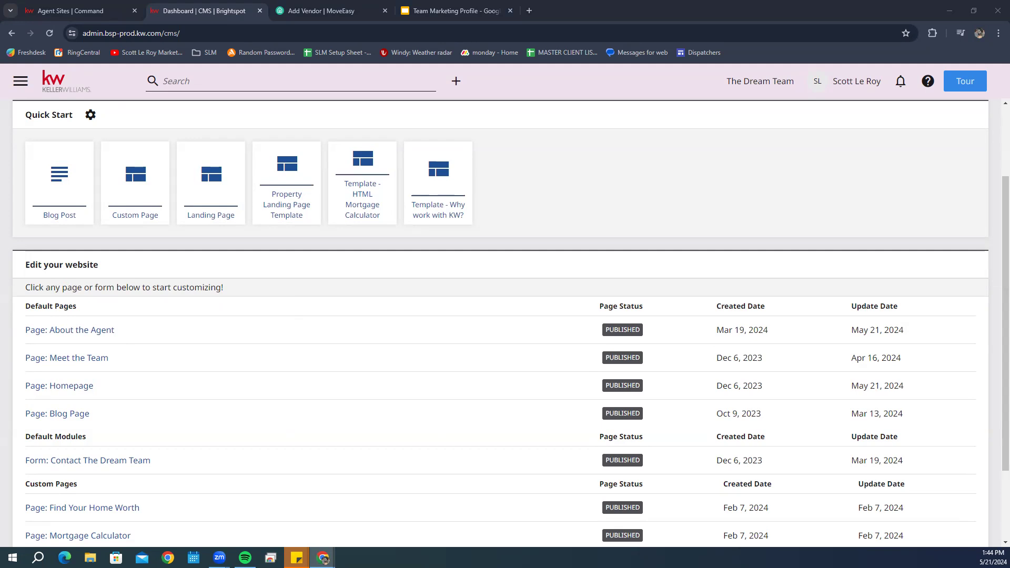
pyautogui.click(59, 416)
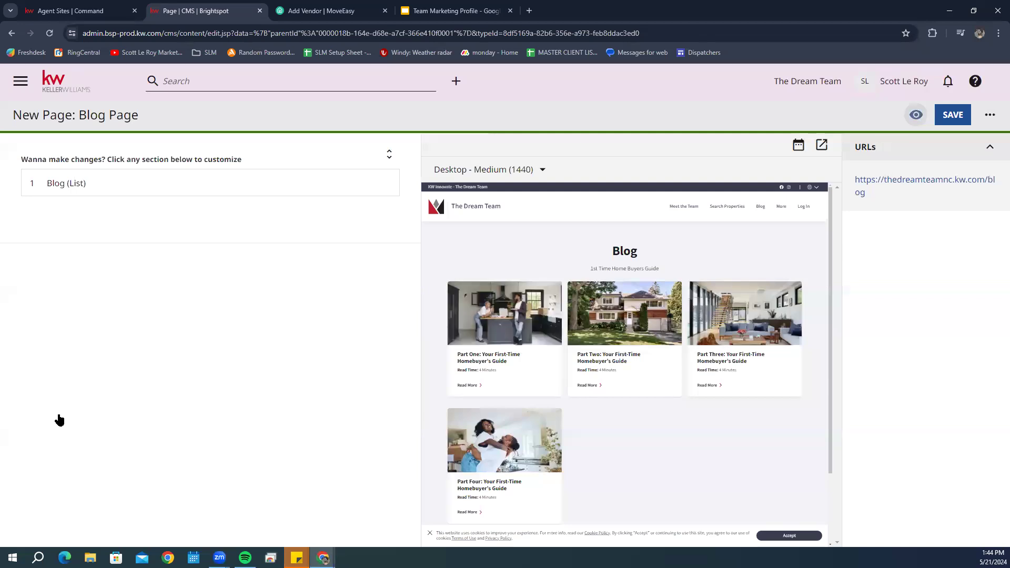
pyautogui.click(176, 188)
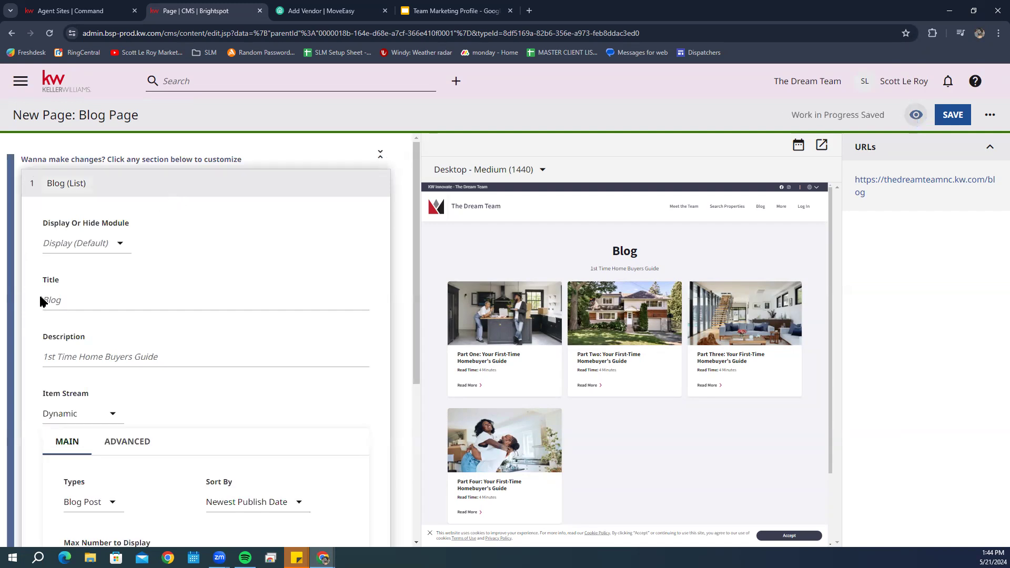
pyautogui.scroll(-2, 115, 355)
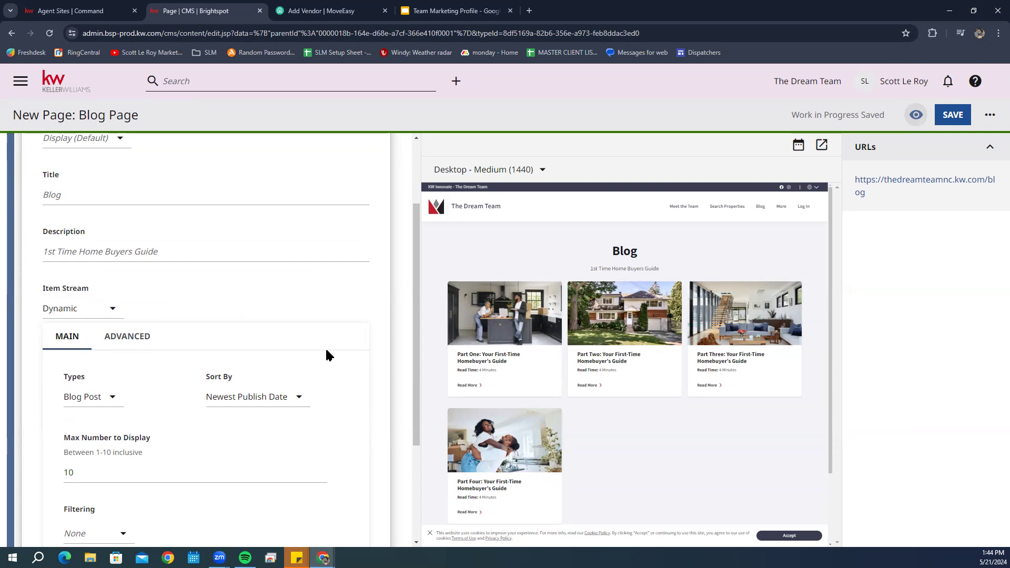
pyautogui.scroll(-3, 285, 343)
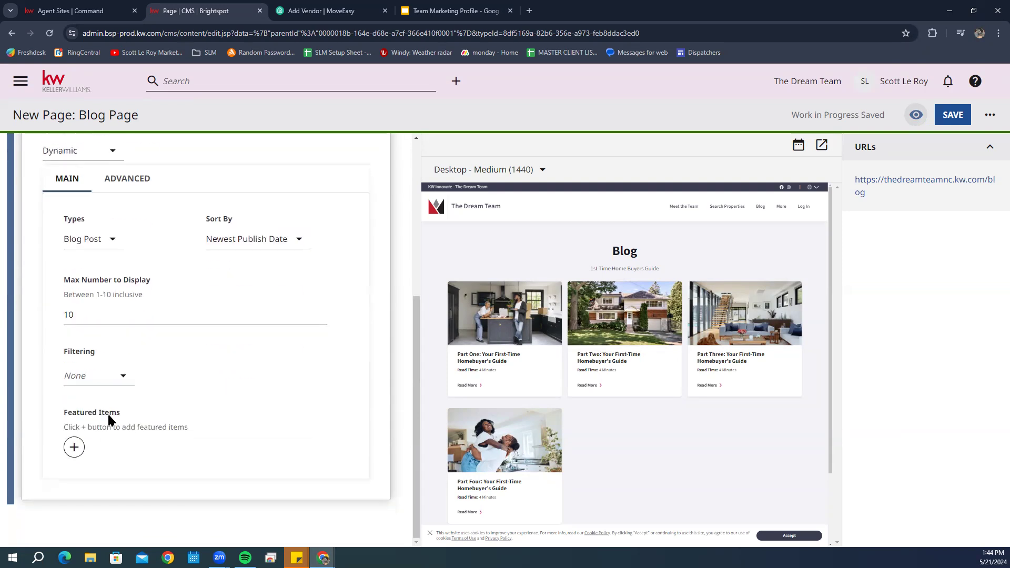
# Step: Add a blank featured item to the Blog list module, view the content available for it, and close the selector without choosing any
pyautogui.click(81, 444)
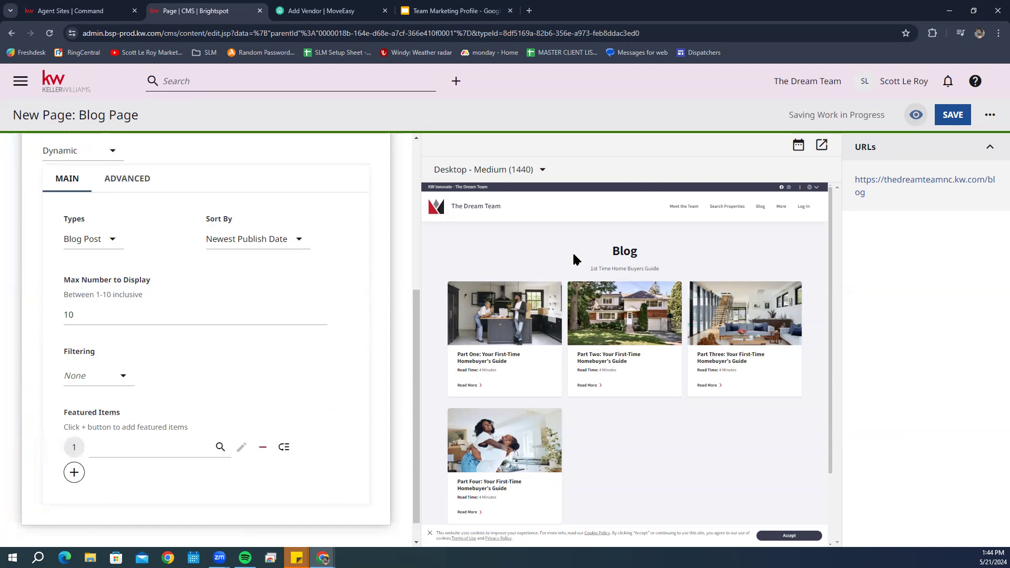
pyautogui.click(96, 448)
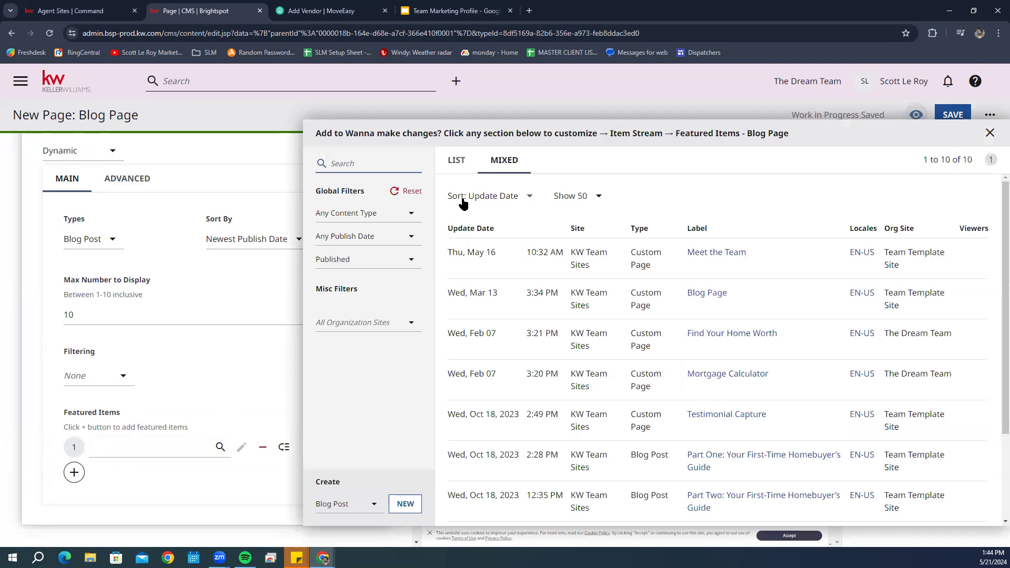
pyautogui.click(991, 133)
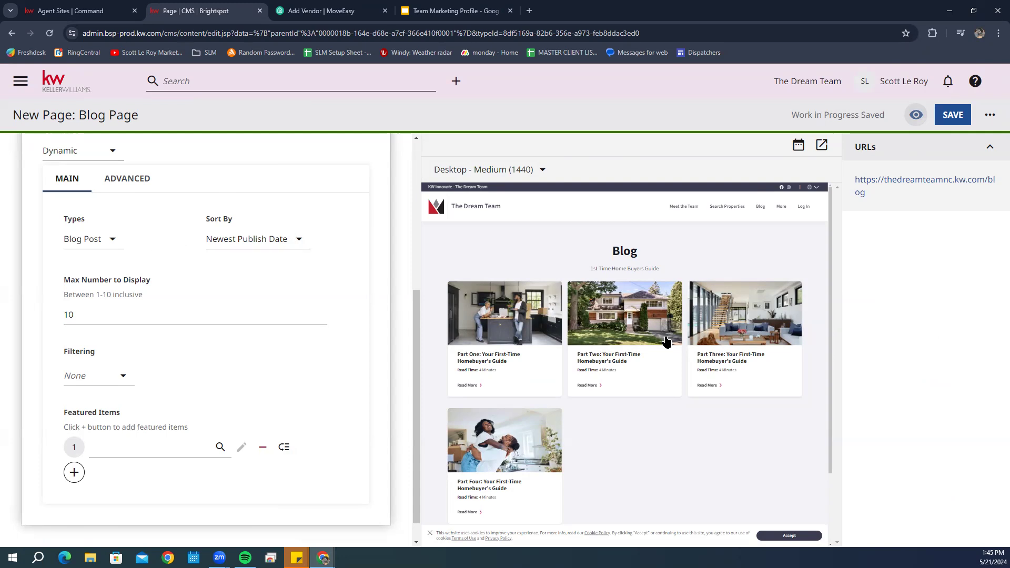
# Step: Look over the blog posts in the Blog Page preview, collapse the Blog list module, and leave for the dashboard without saving
pyautogui.scroll(-1, 576, 294)
pyautogui.scroll(-1, 573, 337)
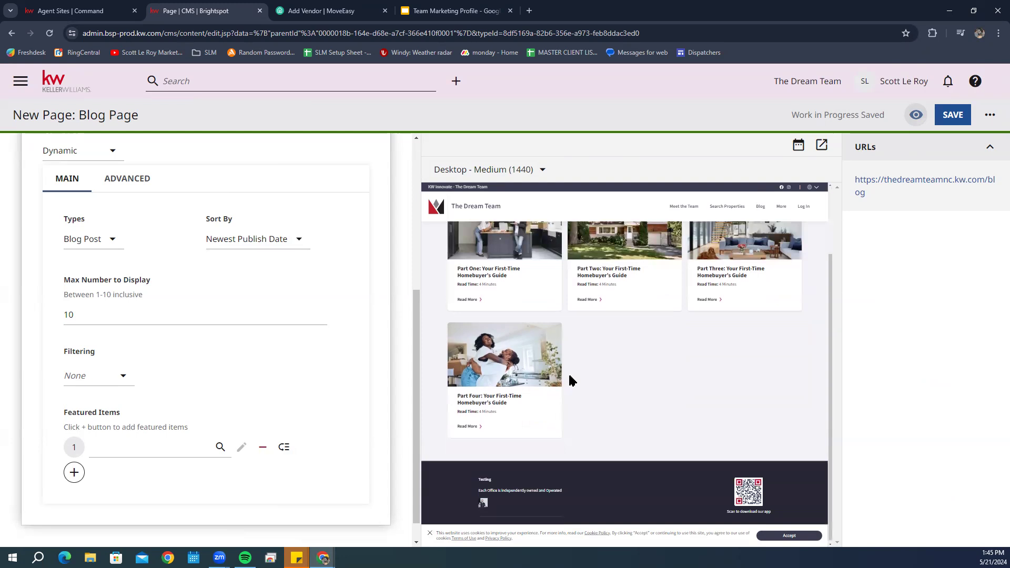
pyautogui.scroll(2, 570, 384)
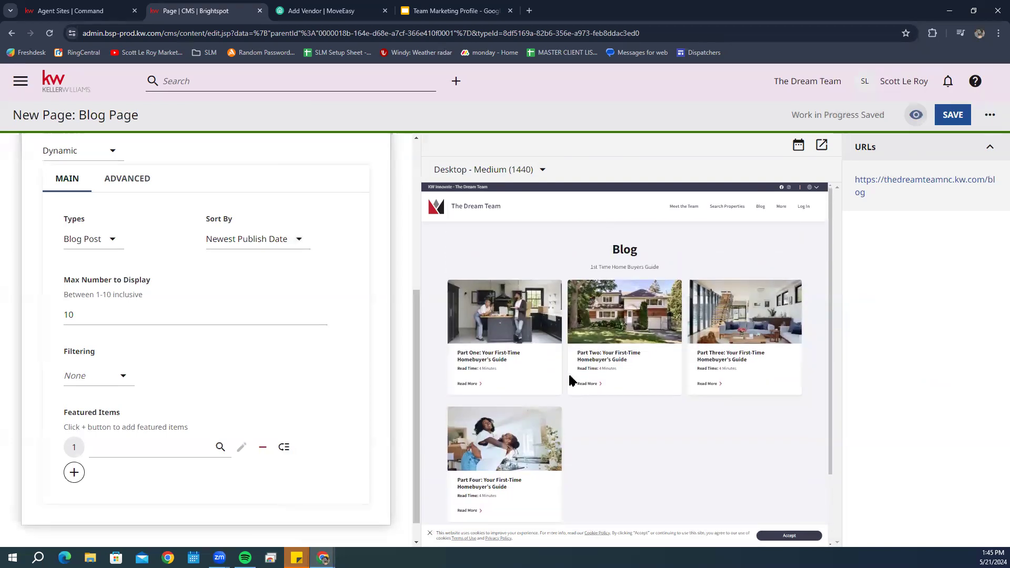
pyautogui.scroll(-2, 573, 384)
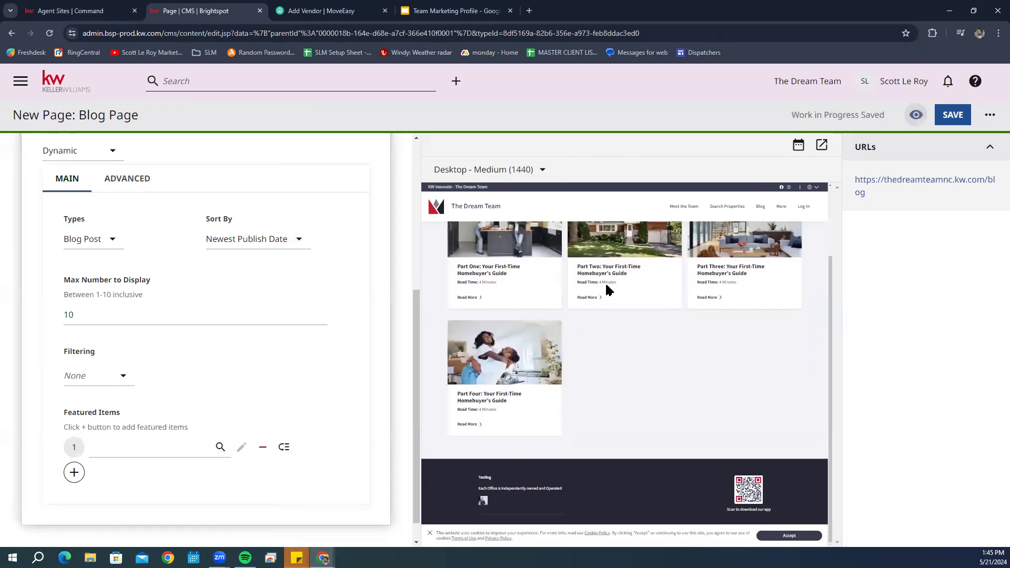
pyautogui.scroll(5, 273, 198)
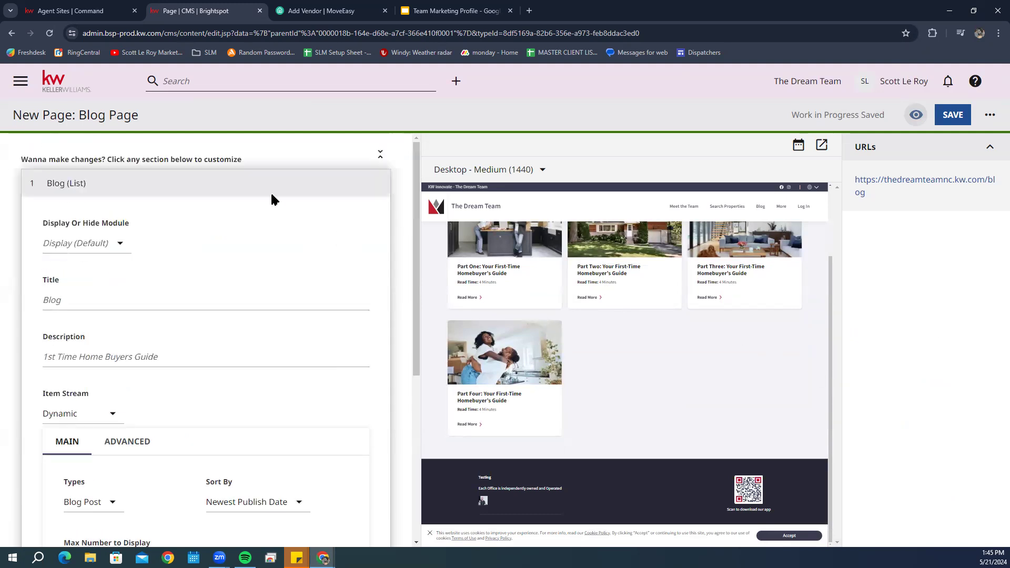
pyautogui.click(73, 184)
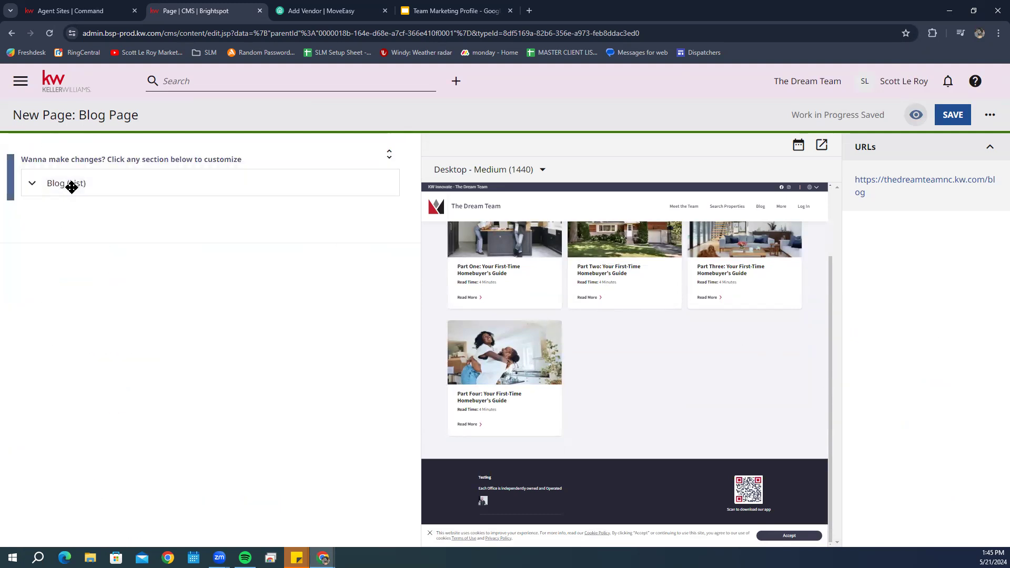
pyautogui.click(55, 82)
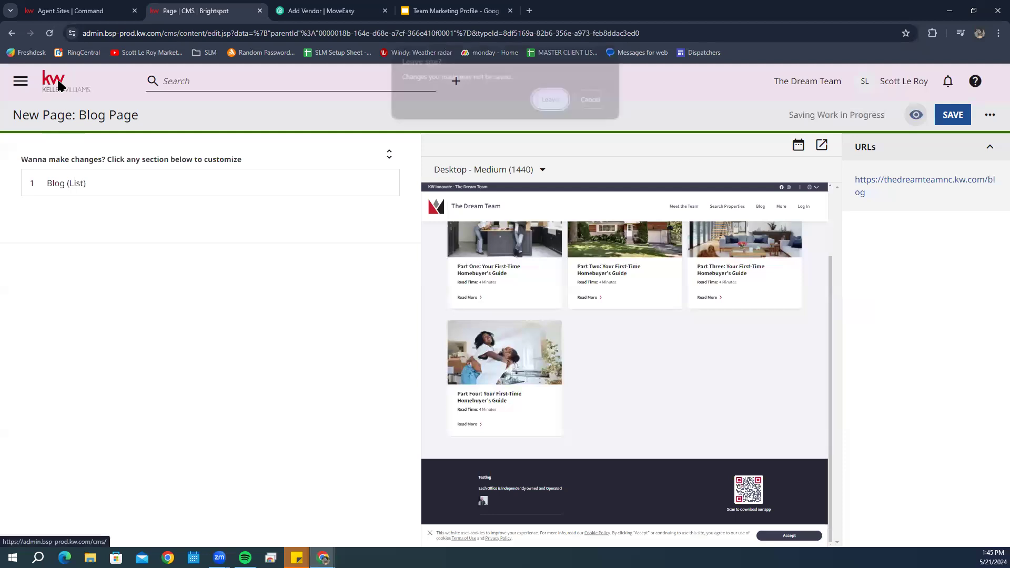
pyautogui.click(557, 102)
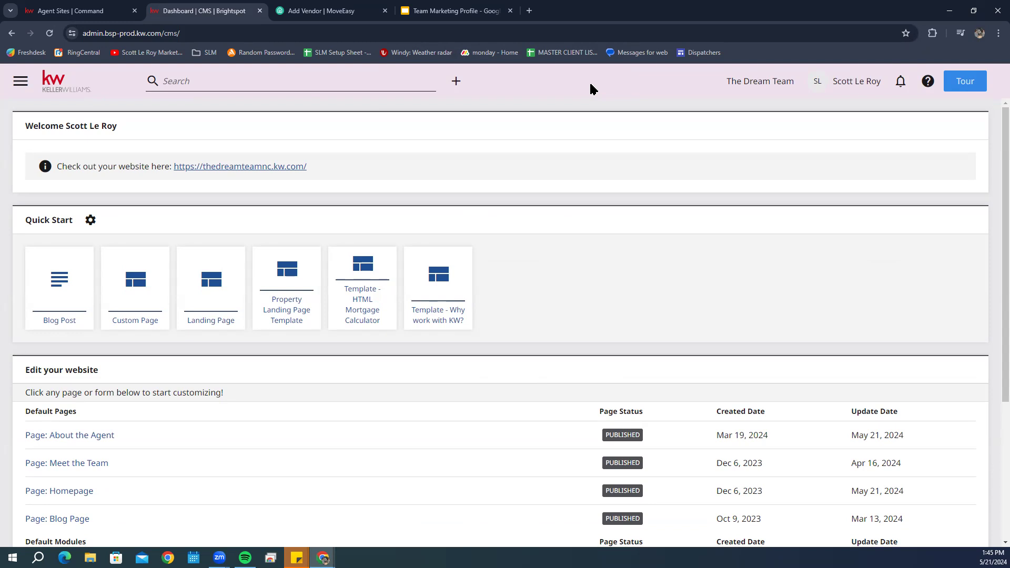
# Step: Open the Organization Site settings from the dashboard's admin options
pyautogui.moveTo(217, 266)
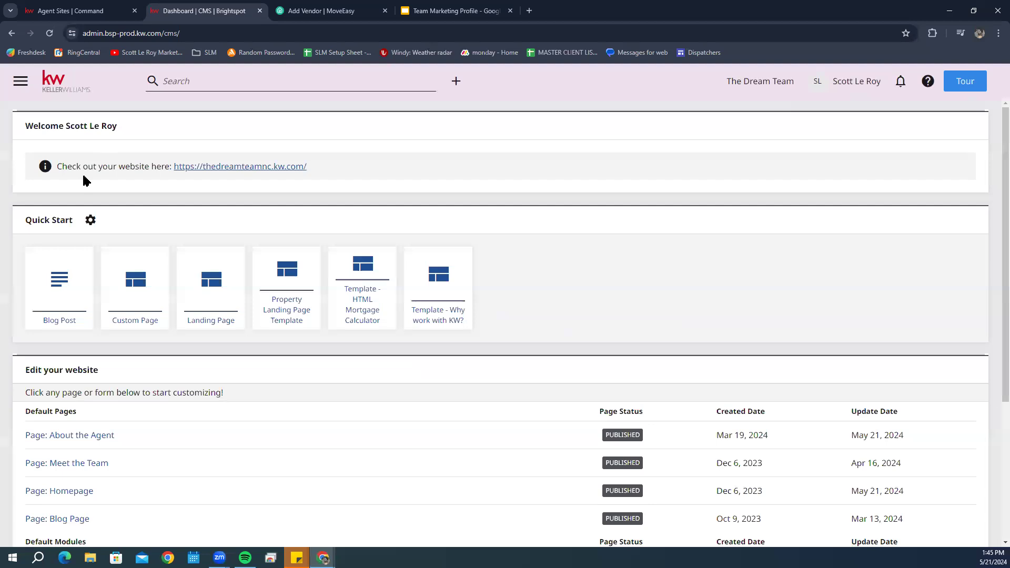
pyautogui.click(21, 80)
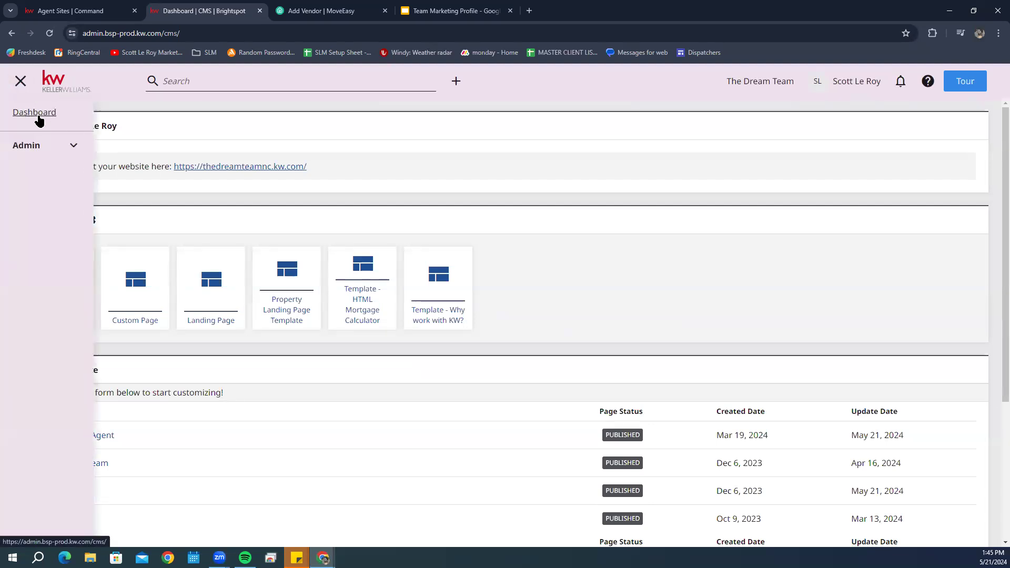
pyautogui.click(19, 146)
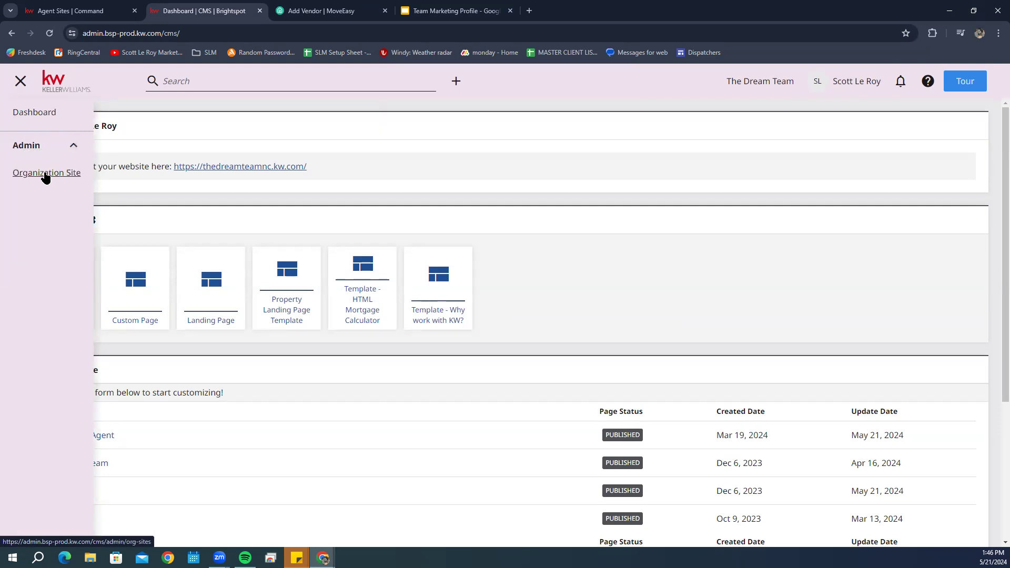
pyautogui.click(46, 173)
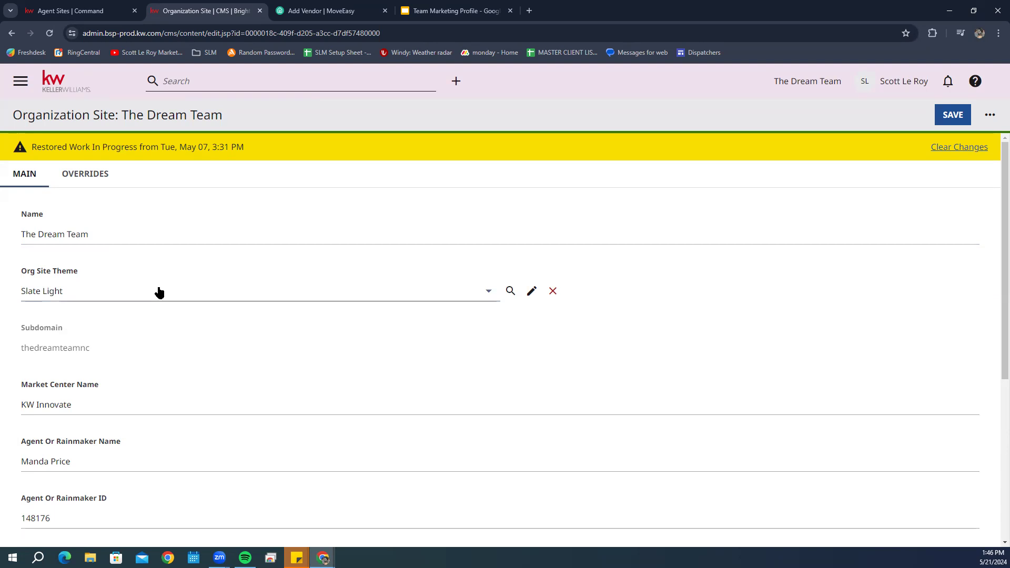
# Step: View the available Org Site Theme options without changing the selection, and review the market center, rainmaker and Google Analytics Tracking ID fields
pyautogui.click(379, 295)
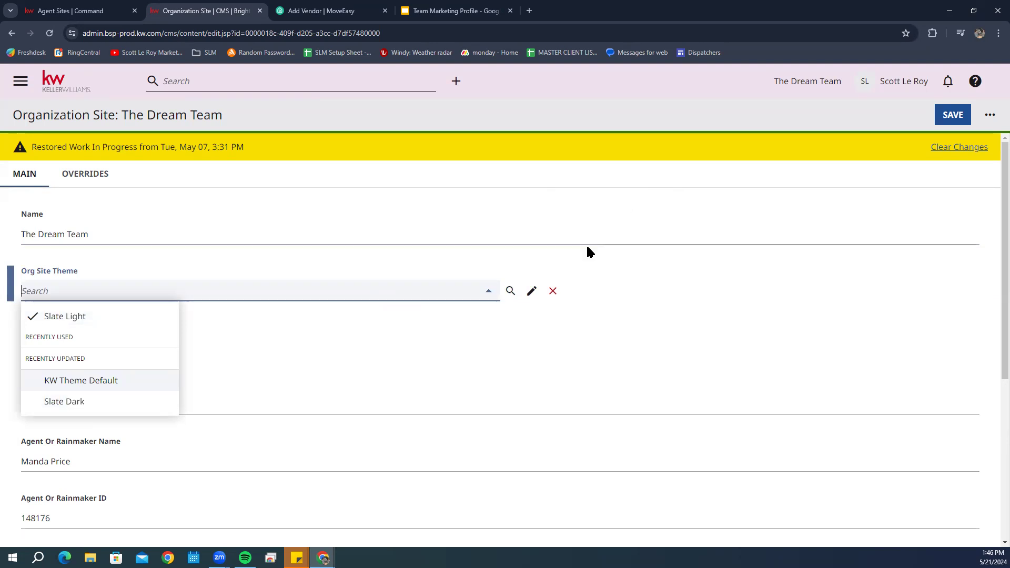
pyautogui.click(610, 373)
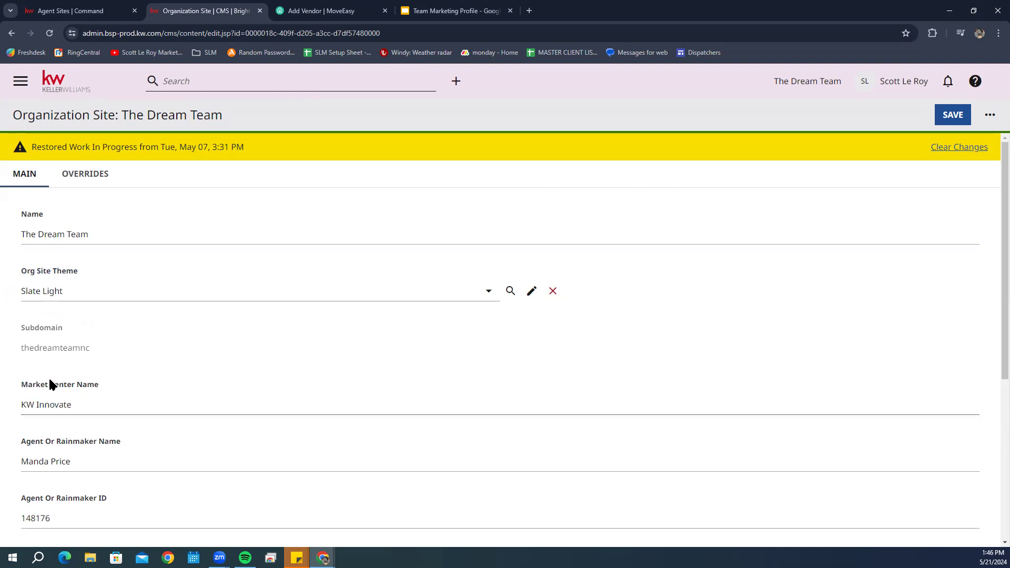
pyautogui.scroll(-1, 25, 390)
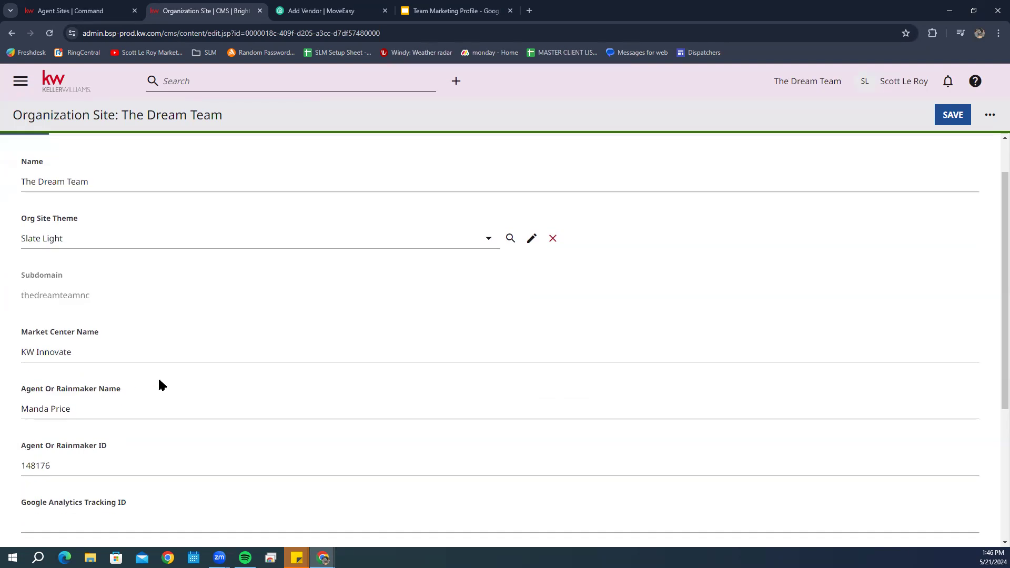
pyautogui.scroll(-2, 161, 386)
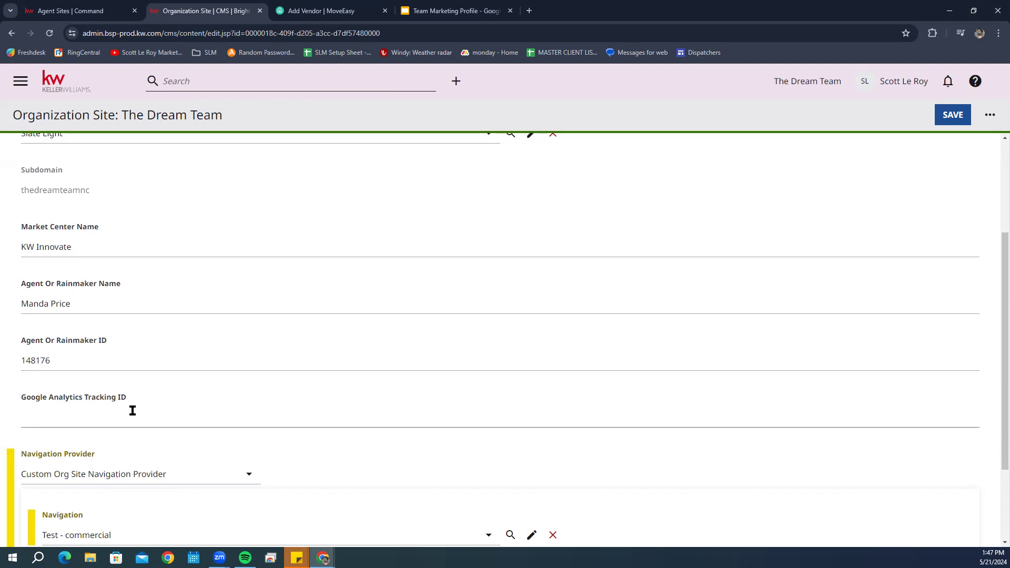
pyautogui.click(43, 412)
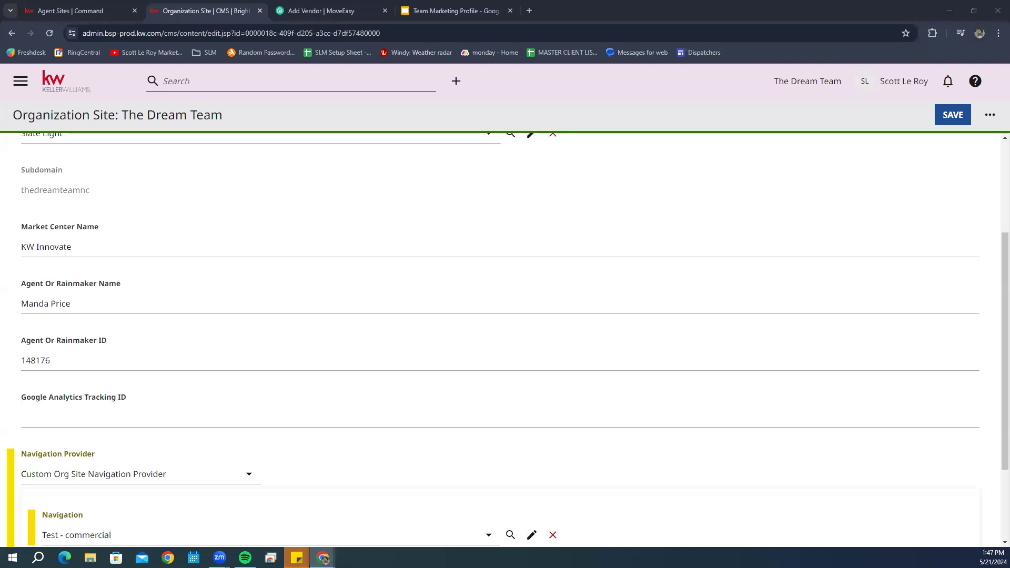
# Step: Review the Navigation Provider and Navigation settings of the organization site, and return to the dashboard without saving
pyautogui.scroll(-2, 464, 392)
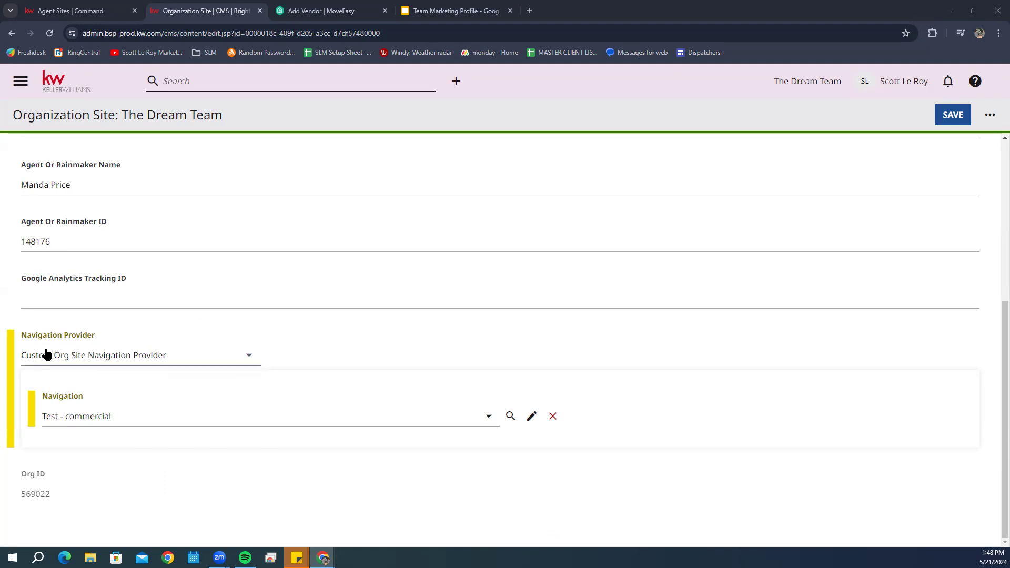
pyautogui.click(142, 422)
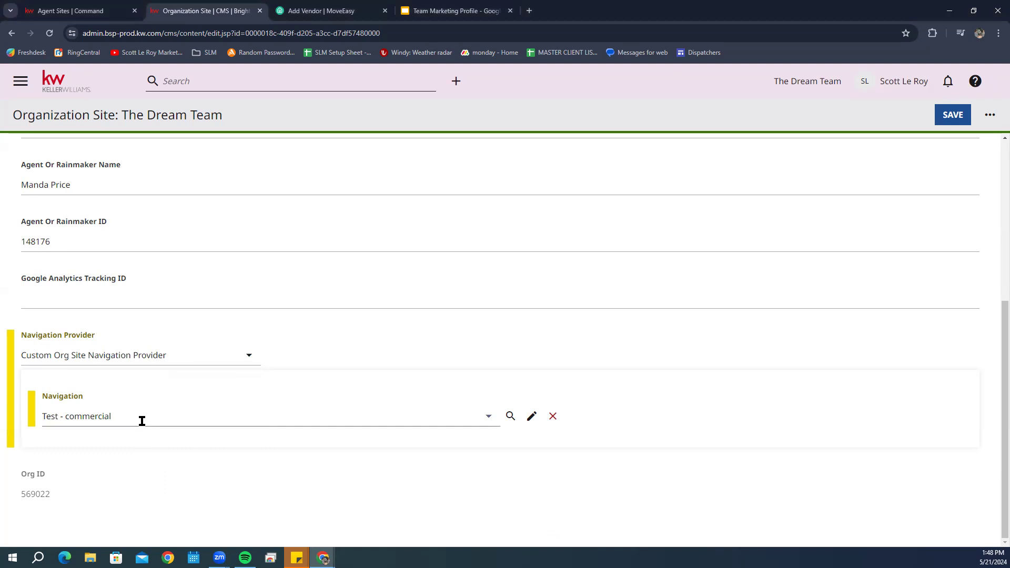
pyautogui.click(143, 421)
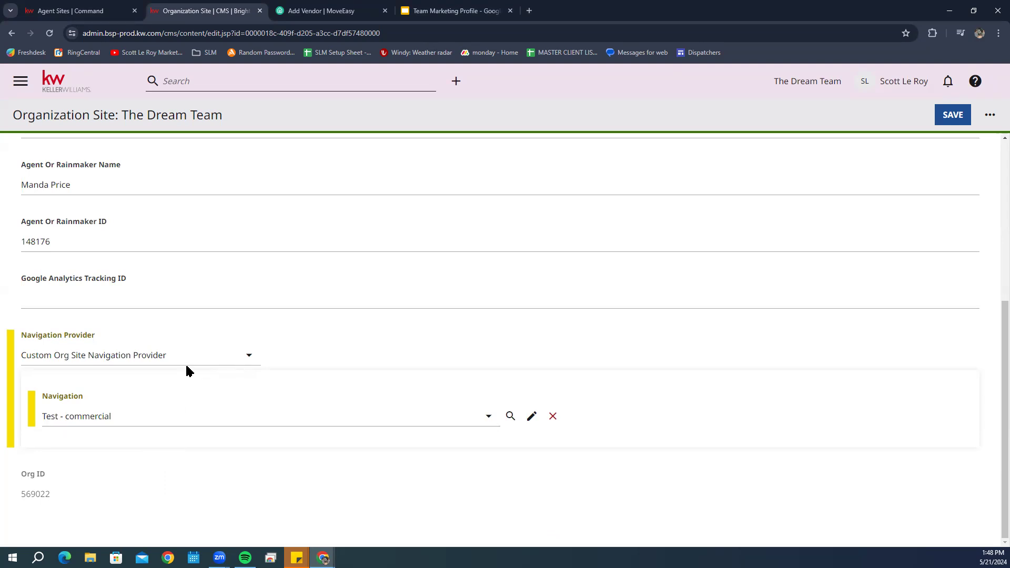
pyautogui.click(72, 80)
pyautogui.click(552, 101)
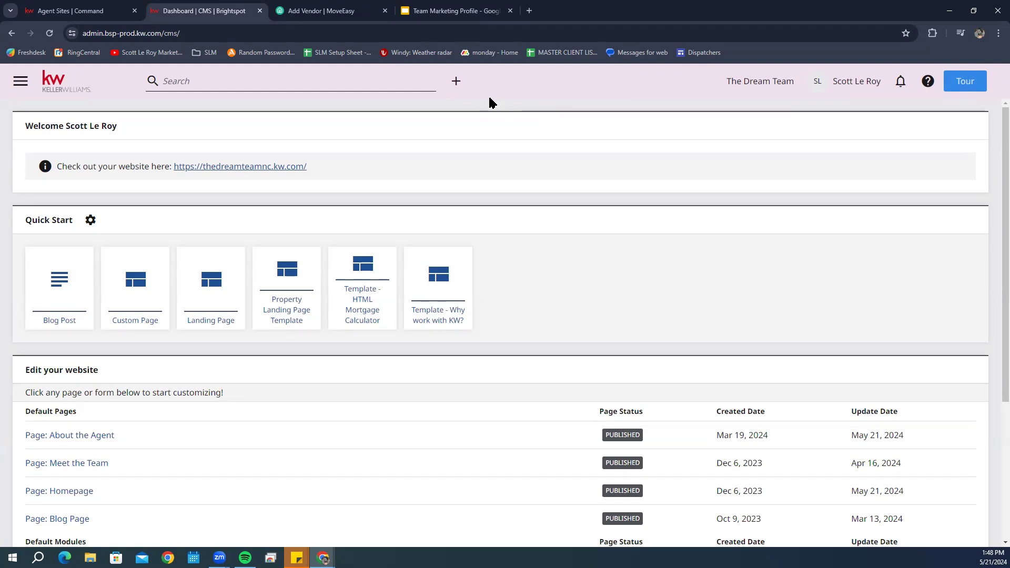
# Step: Open the live team website and look over the homepage's featured properties, client reviews, blog section and contact form
pyautogui.click(242, 167)
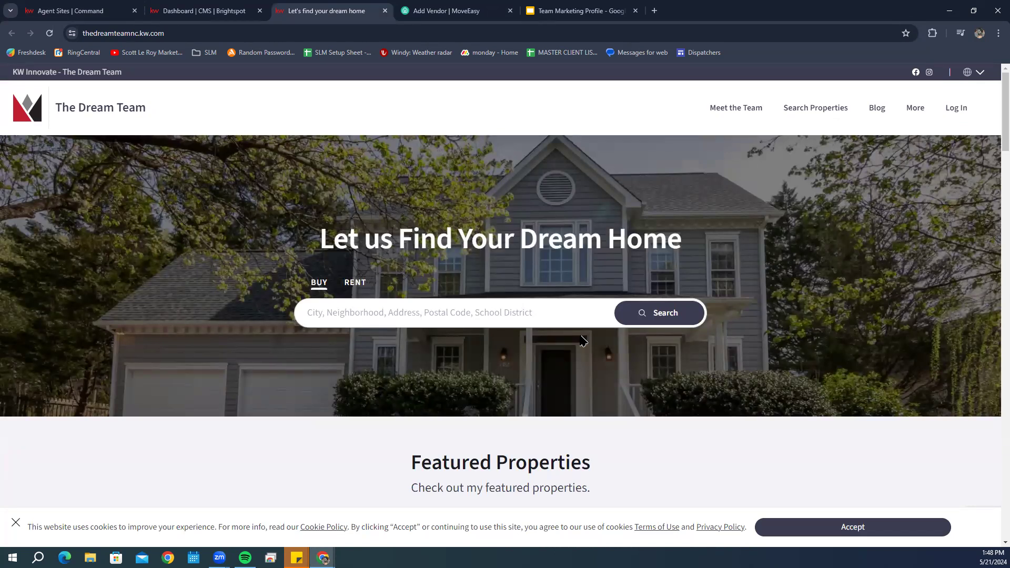
pyautogui.scroll(-5, 582, 341)
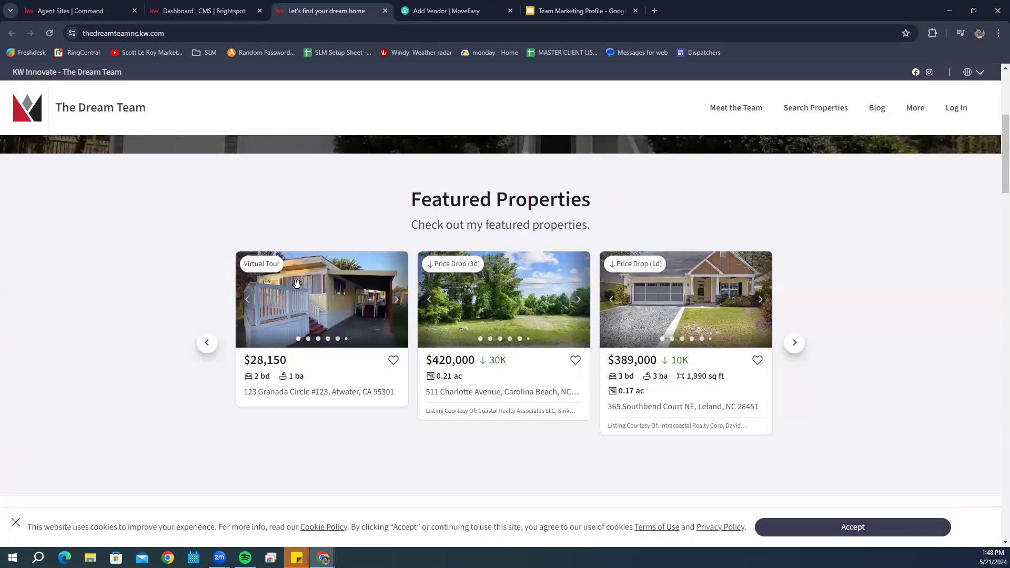
pyautogui.scroll(-4, 666, 303)
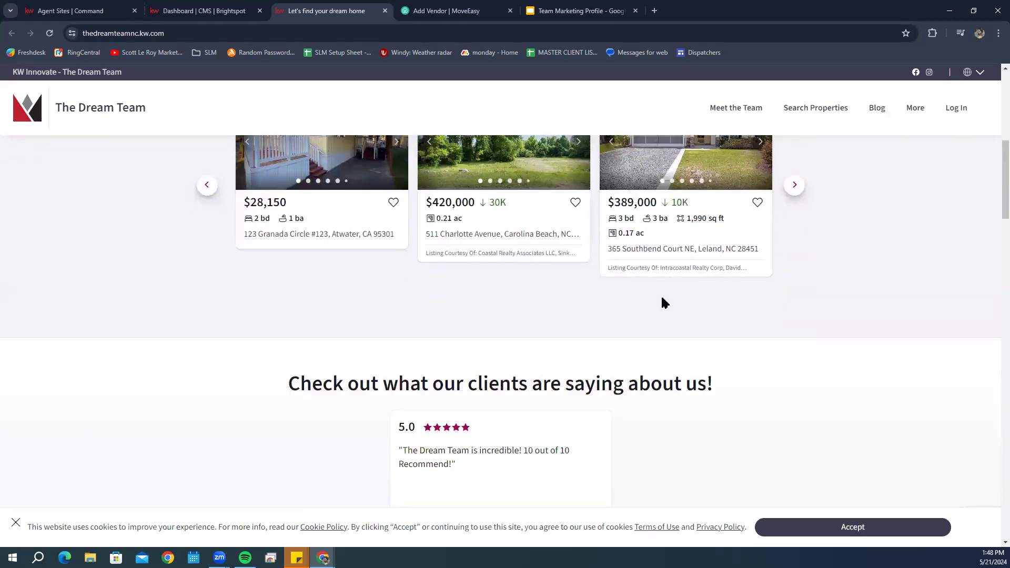
pyautogui.scroll(-5, 662, 303)
pyautogui.scroll(2, 417, 214)
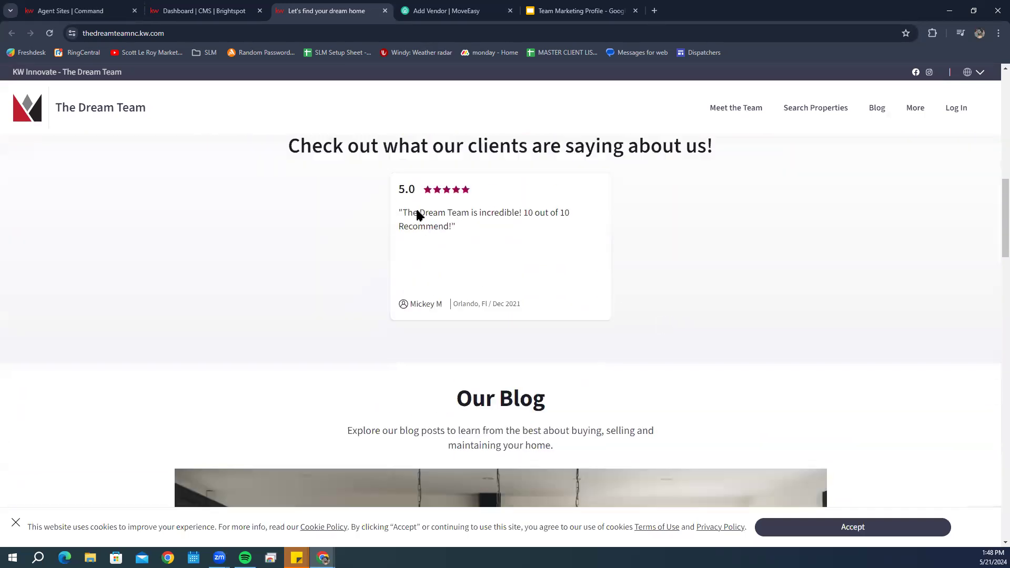
pyautogui.scroll(-2, 584, 314)
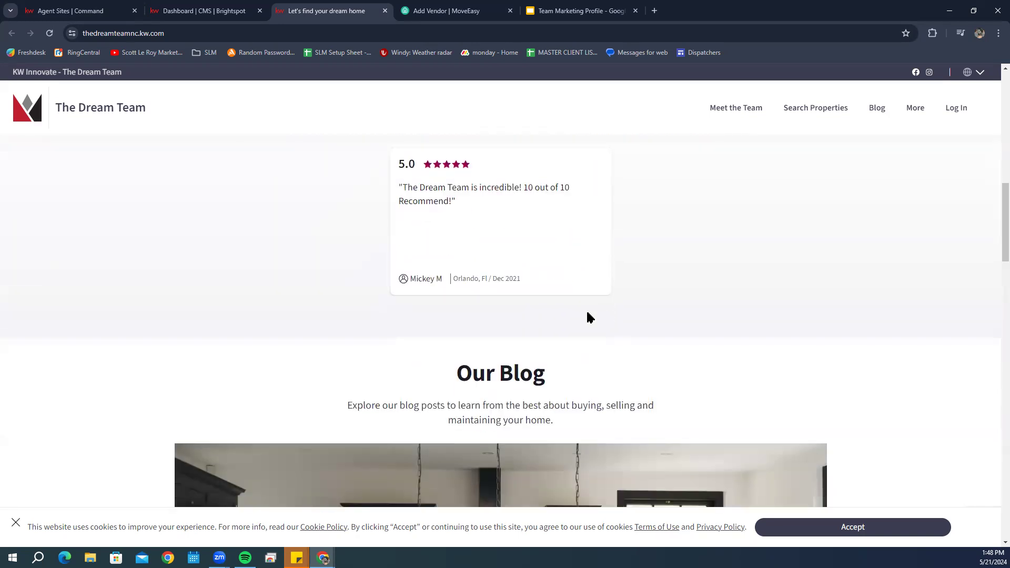
pyautogui.scroll(-6, 552, 304)
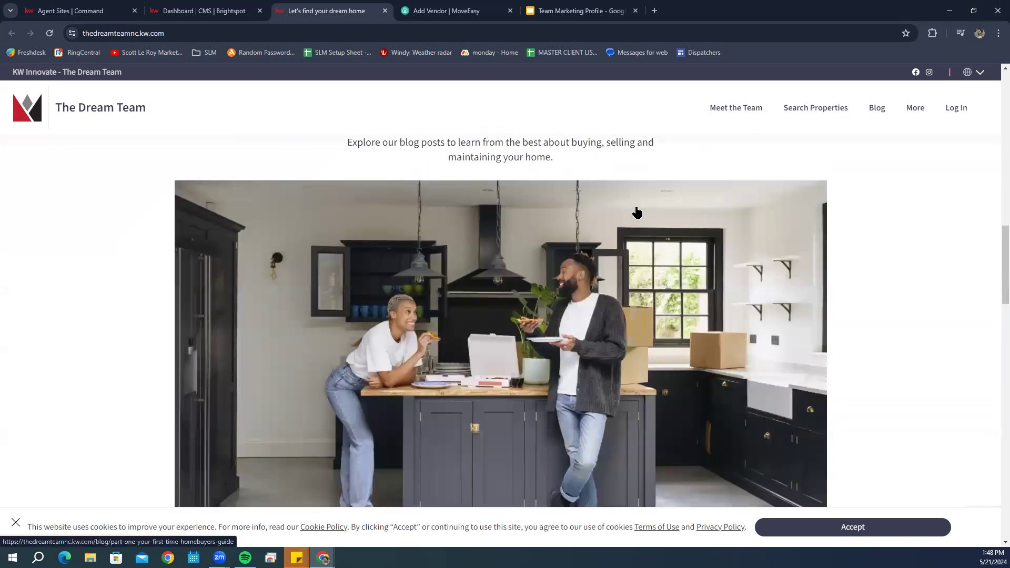
pyautogui.scroll(-6, 527, 237)
pyautogui.scroll(-6, 712, 337)
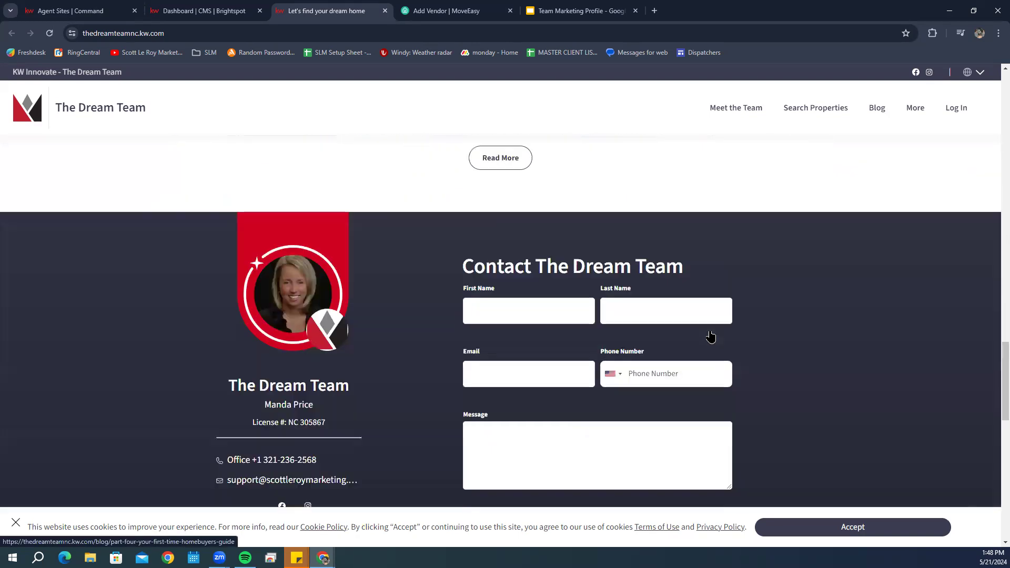
pyautogui.scroll(2, 631, 316)
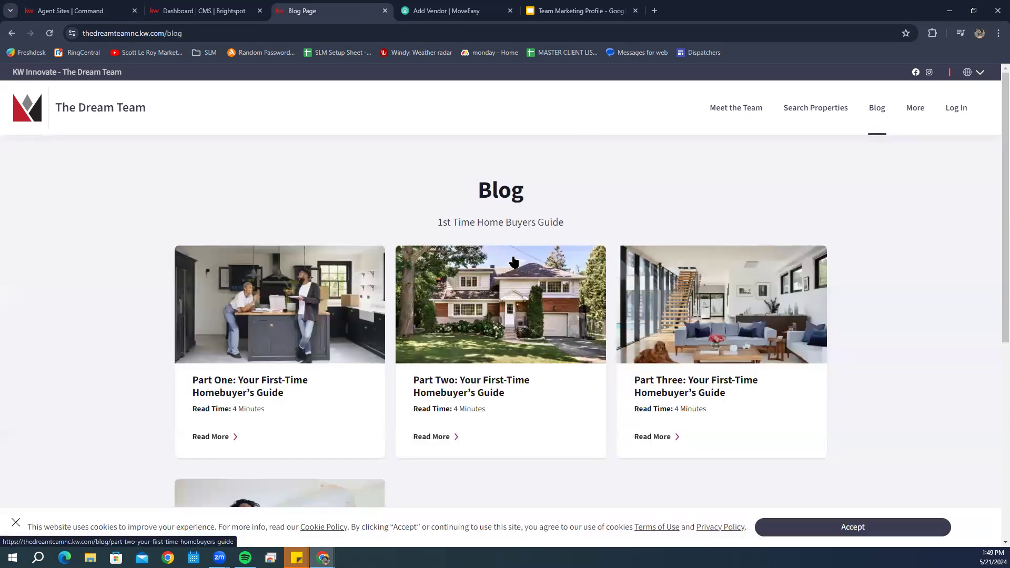
# Step: Look over the first-time homebuyer posts and footer on the live website's Blog page
pyautogui.scroll(-6, 514, 262)
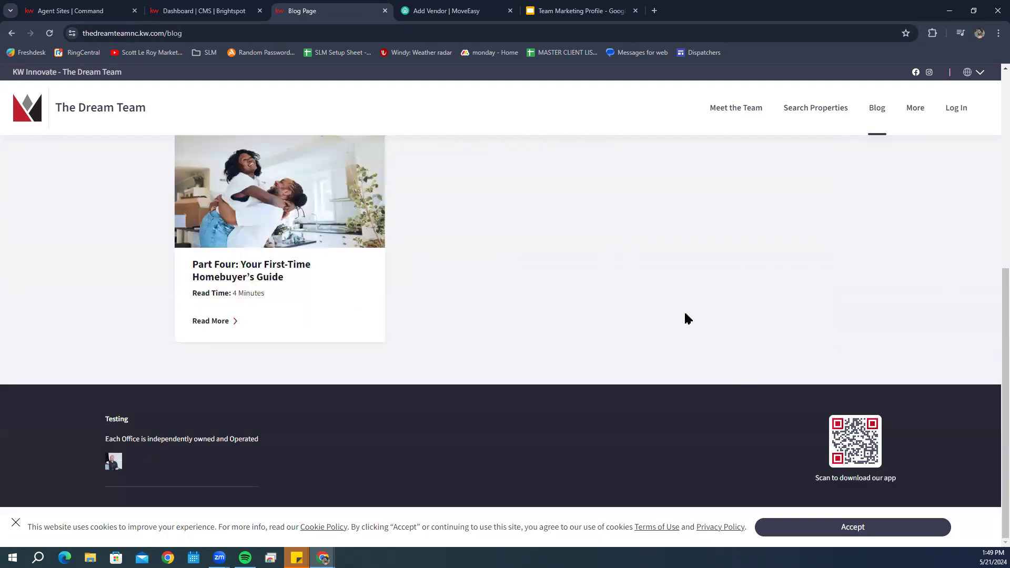
pyautogui.scroll(6, 687, 318)
pyautogui.scroll(-1, 611, 273)
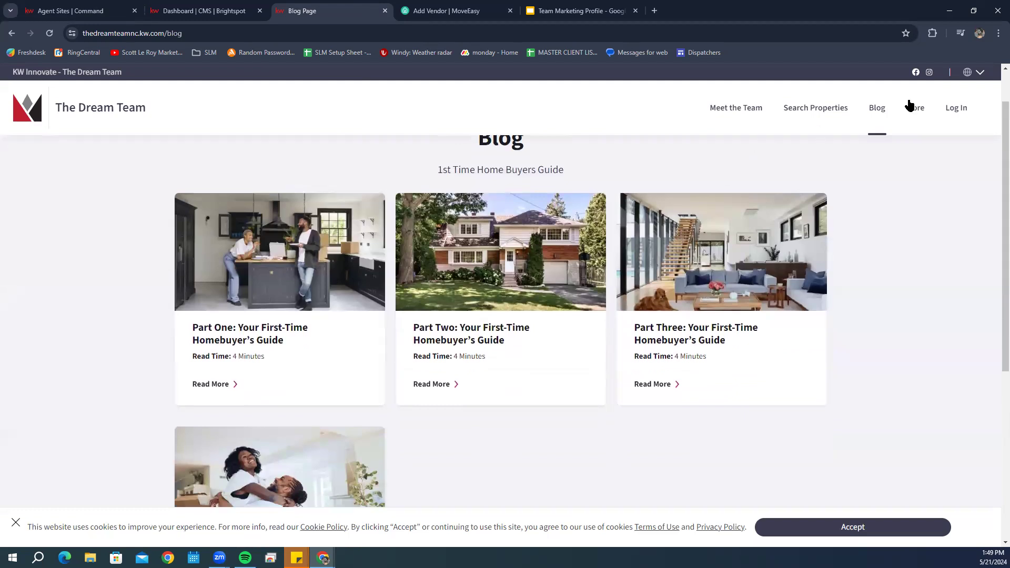
# Step: View the website's additional navigation links under More, and look over the Meet the Team page's member cards and preferred vendors section
pyautogui.moveTo(915, 112)
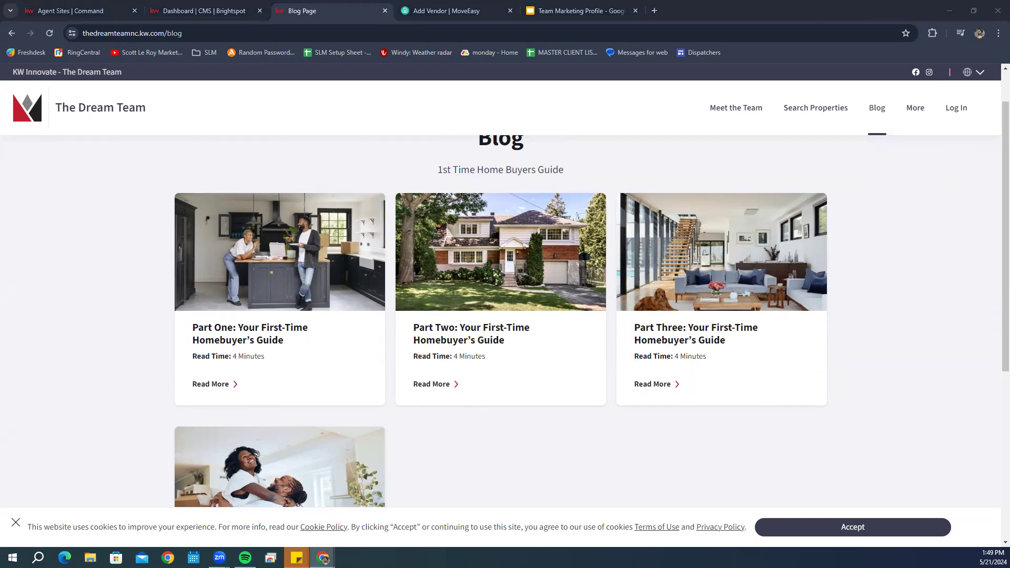
pyautogui.click(914, 121)
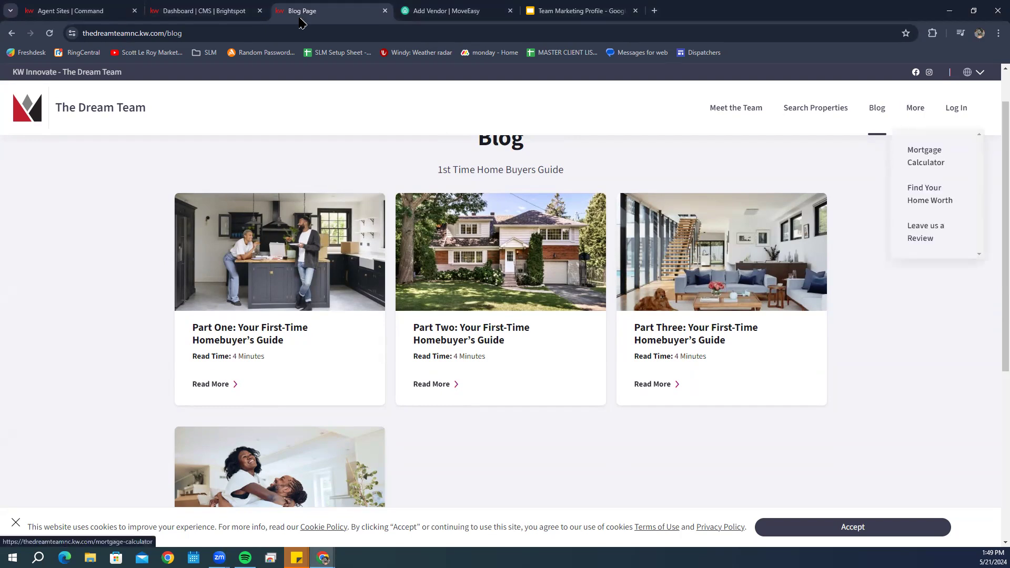
pyautogui.moveTo(916, 111)
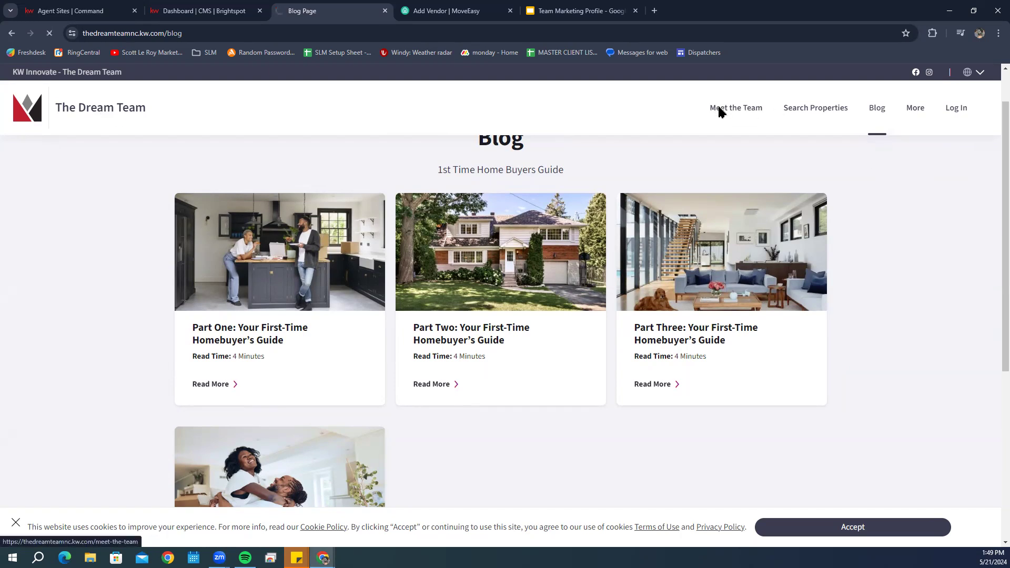
pyautogui.scroll(-20, 616, 263)
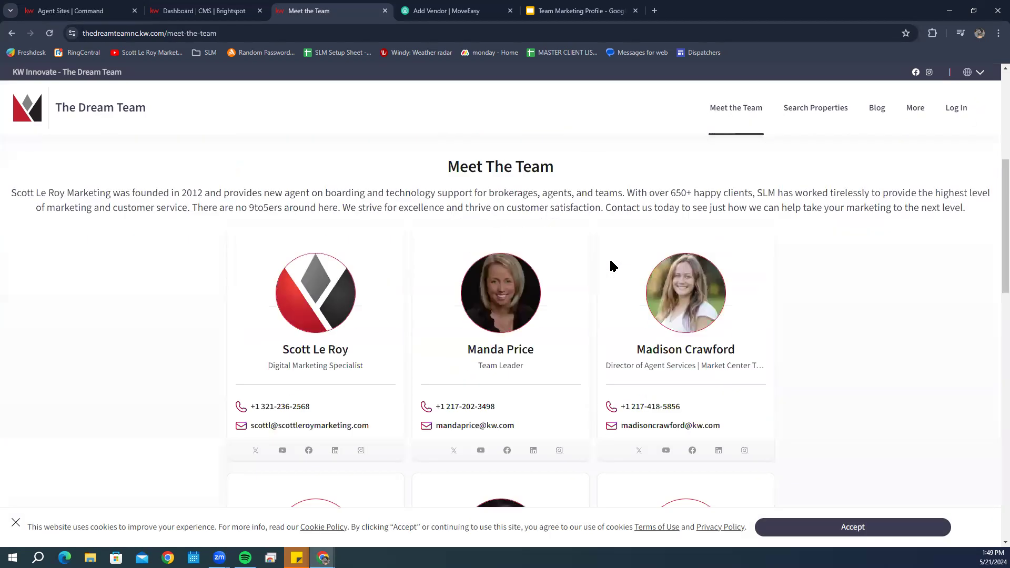
pyautogui.scroll(10, 610, 266)
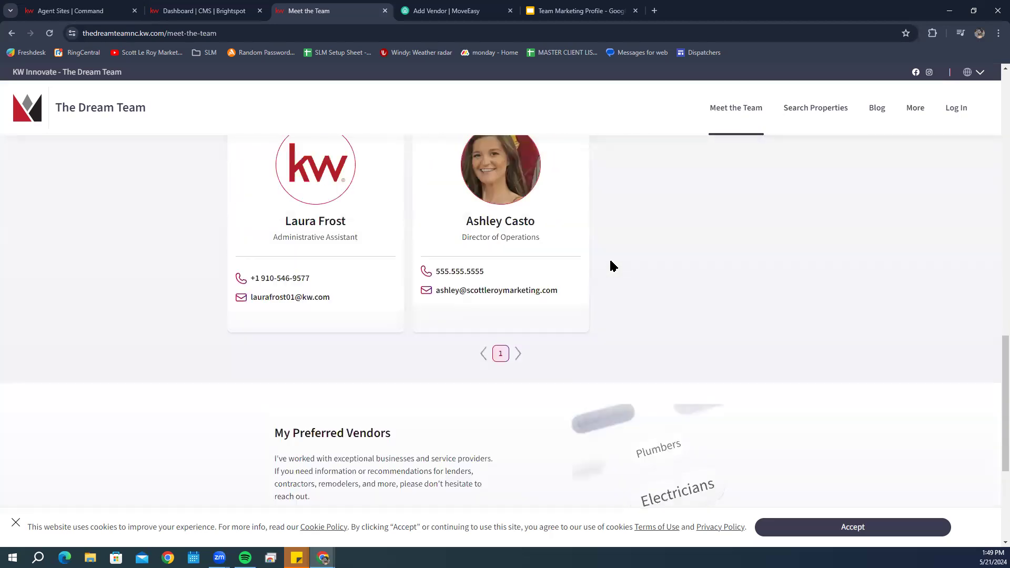
# Step: Open the website's Search Properties page and allow the site to know the location
pyautogui.click(817, 114)
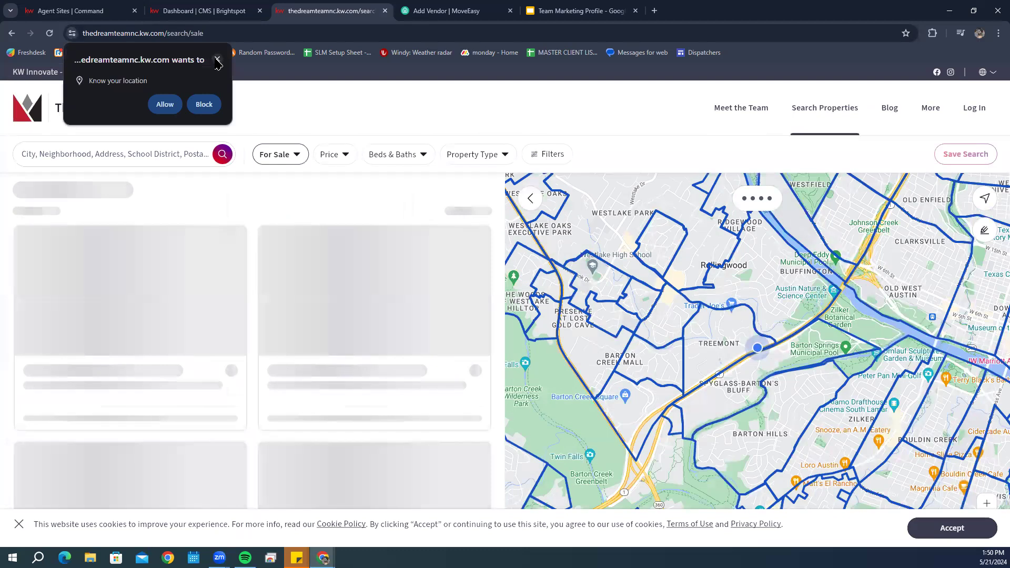
pyautogui.click(217, 61)
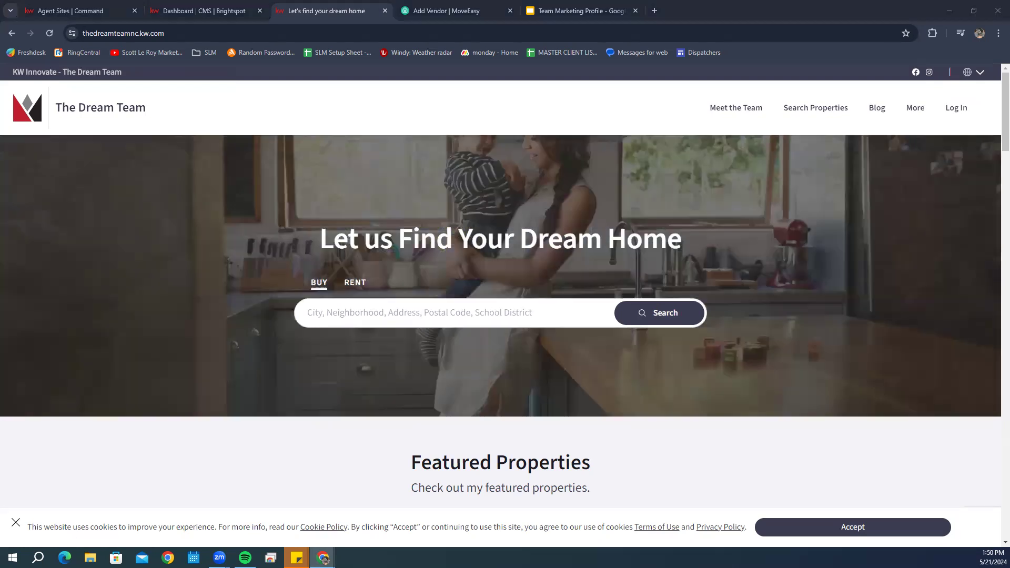
pyautogui.click(796, 112)
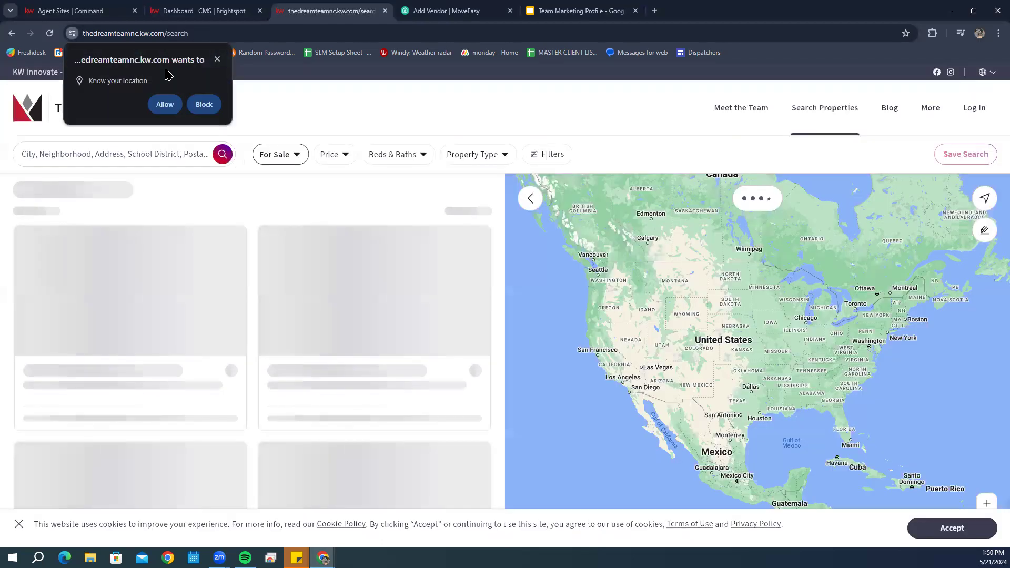
pyautogui.click(164, 104)
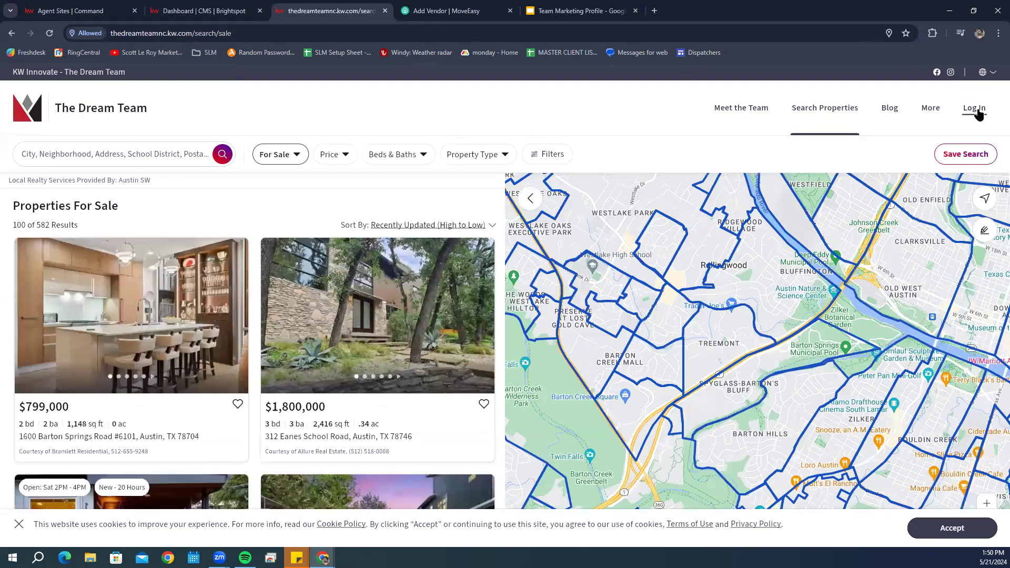
# Step: Open the team website's login page
pyautogui.click(977, 111)
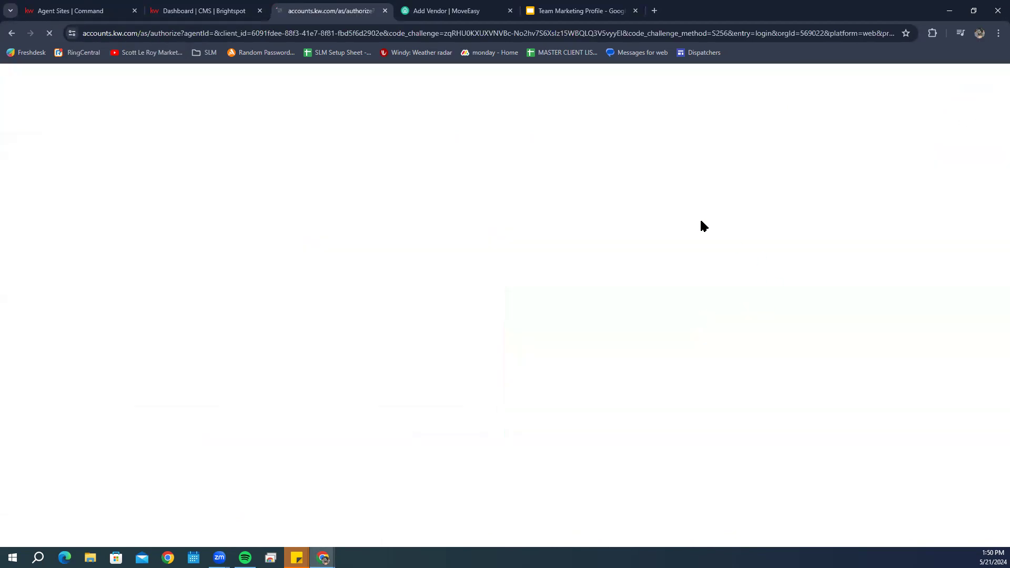